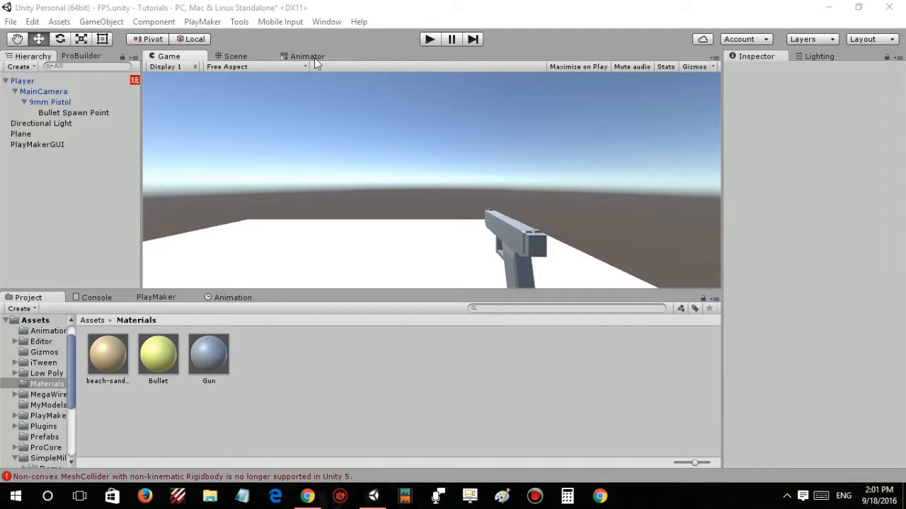
# - Examine the 9mm Pistol model from several angles in the scene and from the player's camera in the game view
pyautogui.click(266, 55)
pyautogui.keyDown('alt'); pyautogui.moveTo(443, 156); pyautogui.dragTo(603, 185); pyautogui.keyUp('alt')
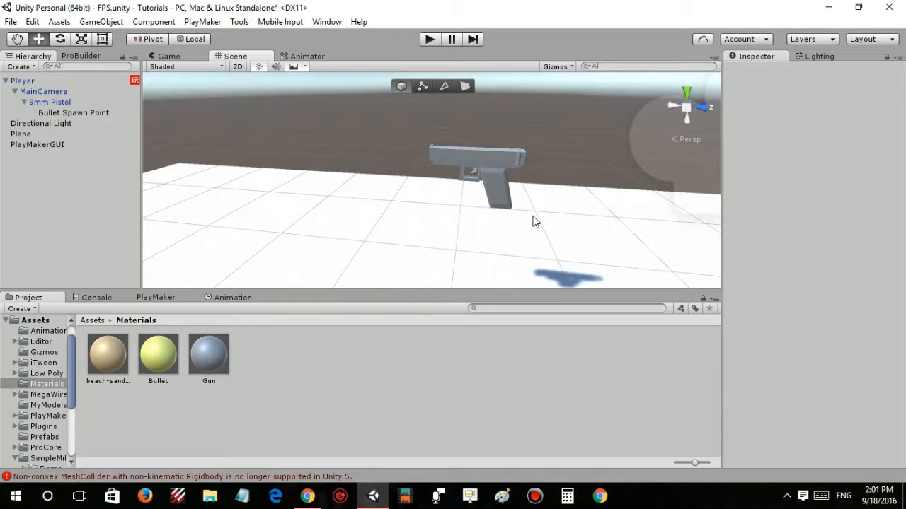
pyautogui.keyDown('alt'); pyautogui.moveTo(588, 119); pyautogui.dragTo(481, 115); pyautogui.keyUp('alt')
pyautogui.scroll(5, 481, 115)
pyautogui.click(426, 159)
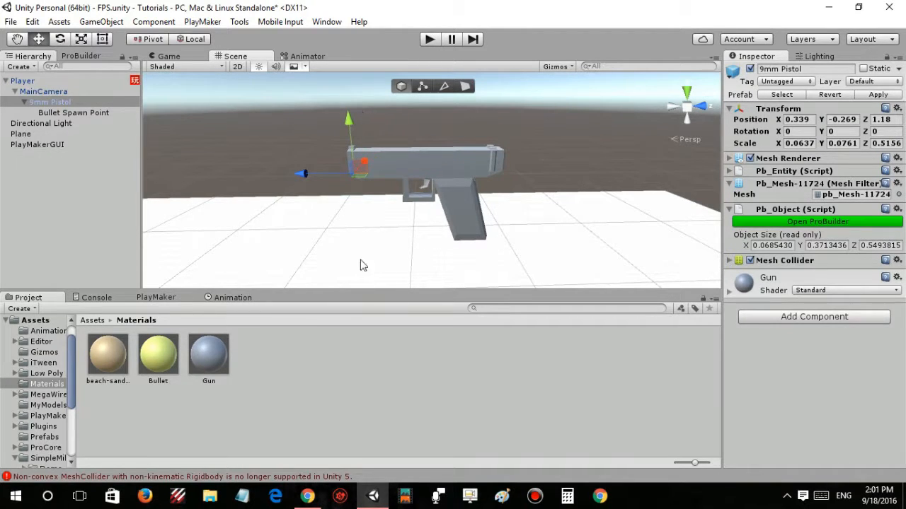
pyautogui.keyDown('alt'); pyautogui.moveTo(451, 140); pyautogui.dragTo(524, 171); pyautogui.keyUp('alt')
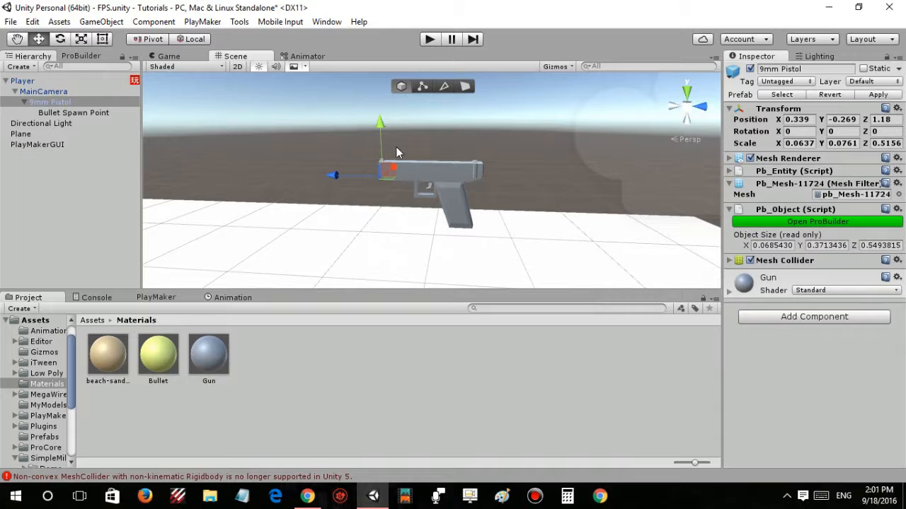
pyautogui.keyDown('alt'); pyautogui.moveTo(439, 175); pyautogui.dragTo(338, 172); pyautogui.keyUp('alt')
pyautogui.click(181, 56)
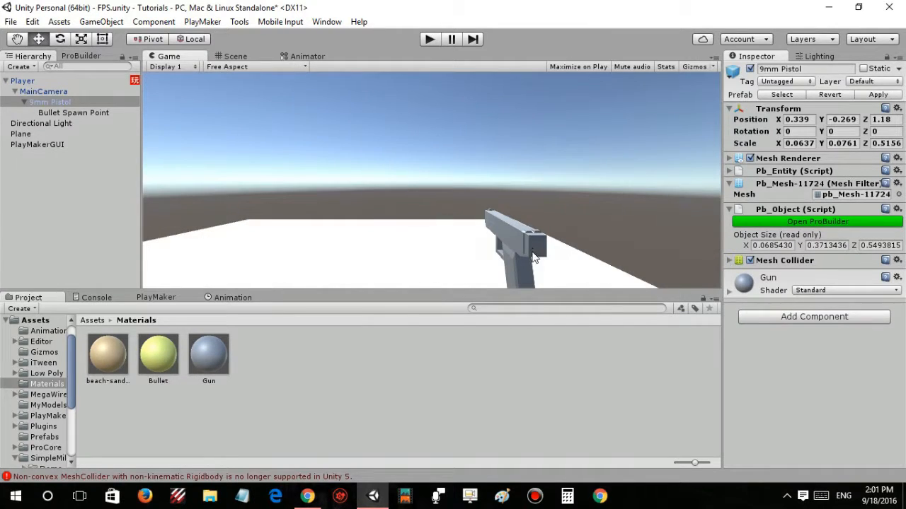
# - Examine where the Bullet Spawn Point sits in front of the pistol's muzzle in the scene
pyautogui.click(122, 113)
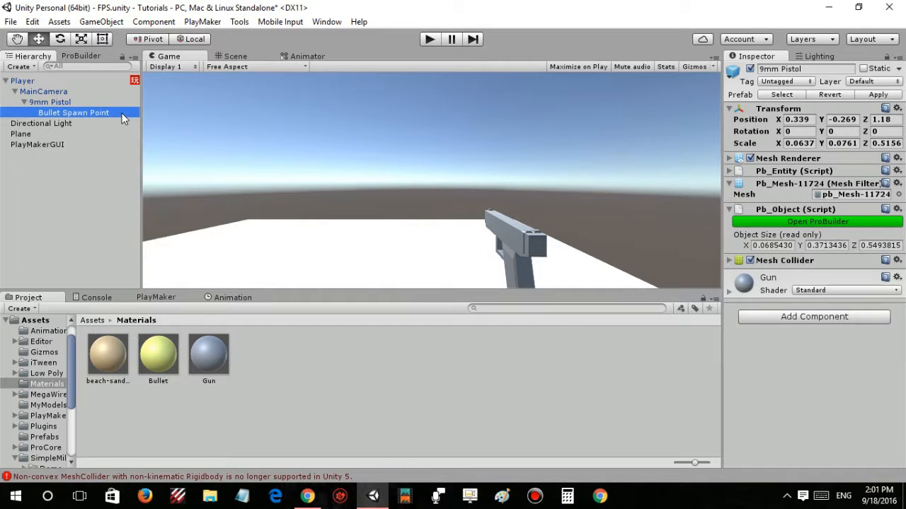
pyautogui.click(227, 56)
pyautogui.keyDown('alt'); pyautogui.moveTo(281, 117); pyautogui.dragTo(440, 188); pyautogui.keyUp('alt')
pyautogui.press('a')
pyautogui.moveTo(440, 188); pyautogui.dragTo(473, 170, button='right')
pyautogui.press('w')
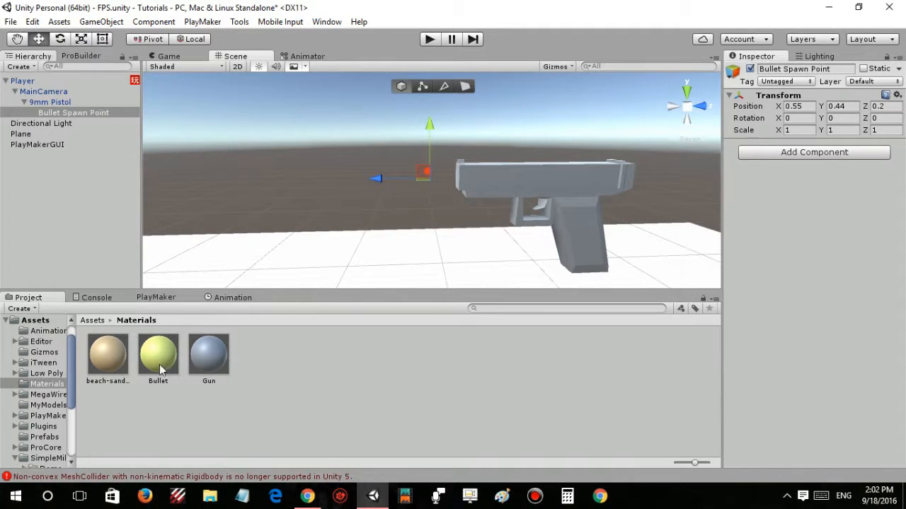
pyautogui.moveTo(433, 201); pyautogui.dragTo(419, 206, button='right')
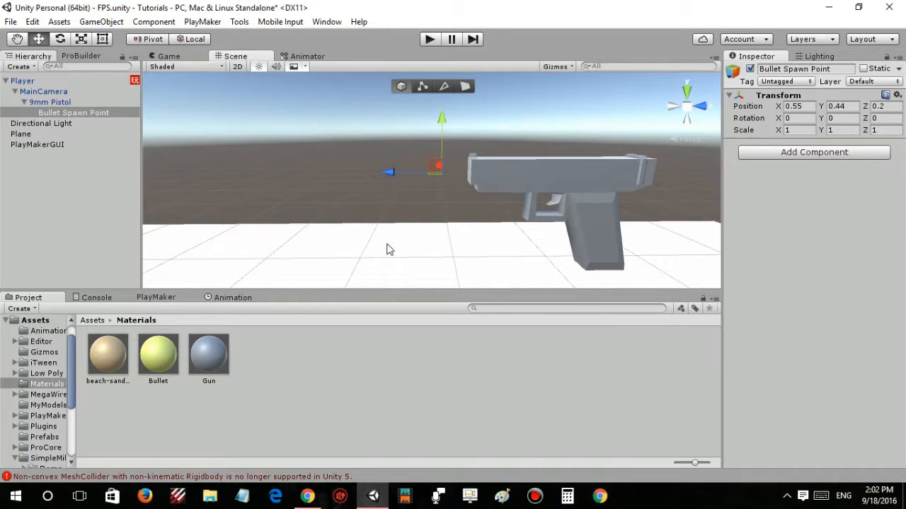
# - Inspect the MeshCollider error logged for the 9mm Pistol, clear the console, and return to the project's Materials folder
pyautogui.rightClick(49, 189)
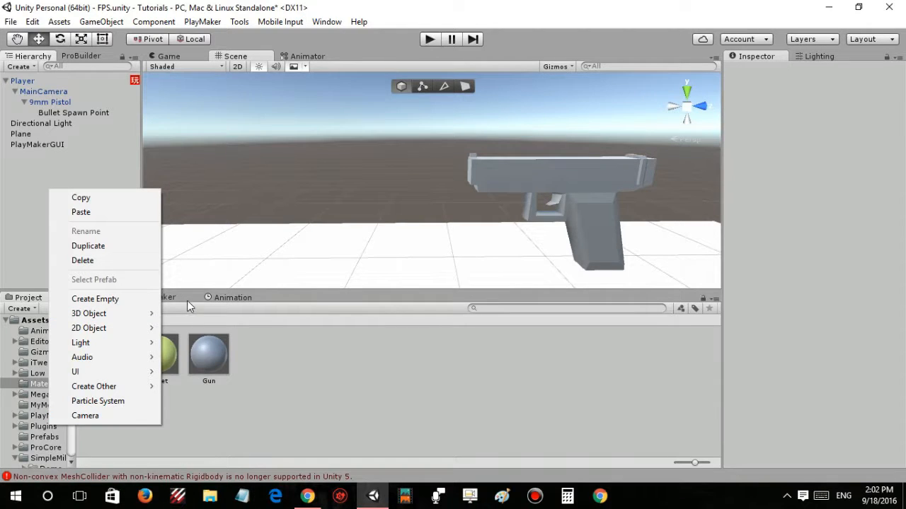
pyautogui.click(223, 297)
pyautogui.click(98, 297)
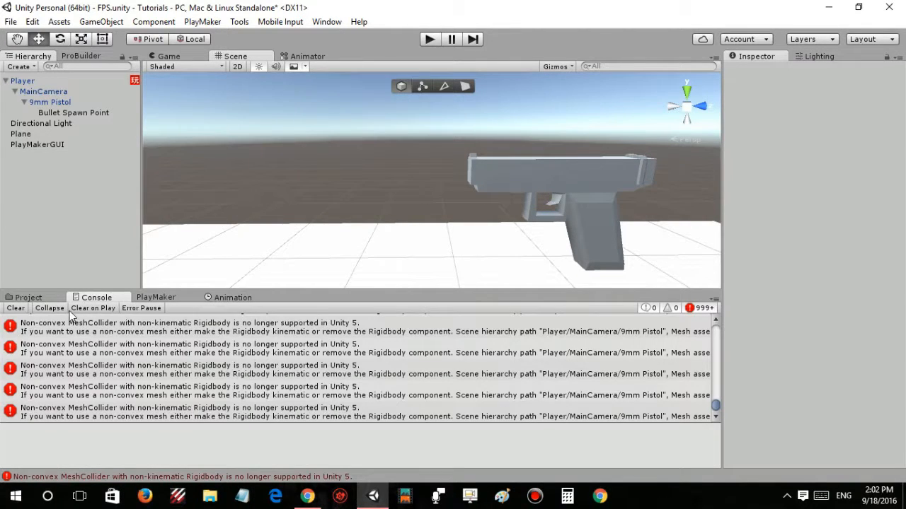
pyautogui.click(160, 333)
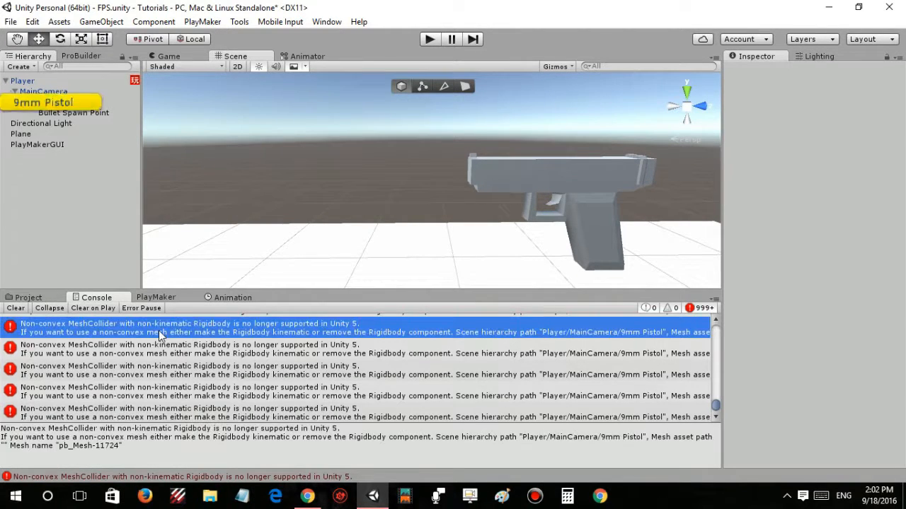
pyautogui.click(62, 104)
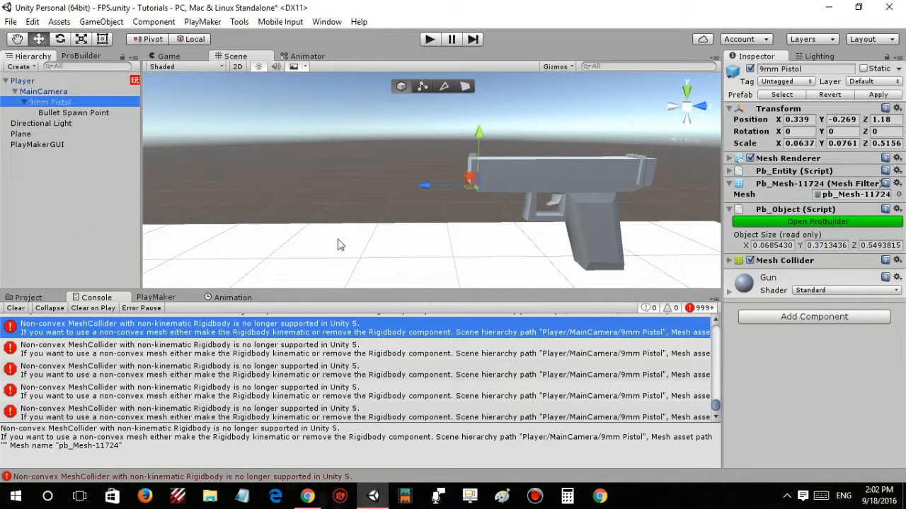
pyautogui.click(19, 308)
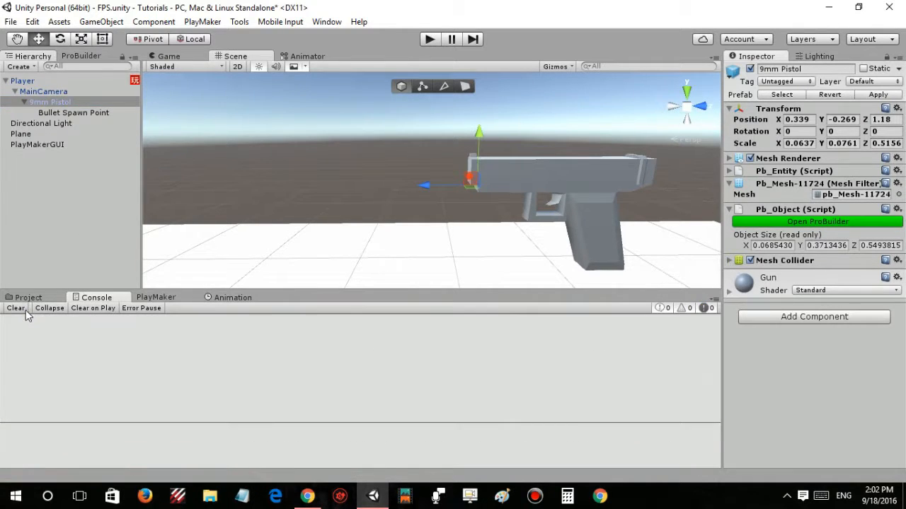
pyautogui.click(29, 298)
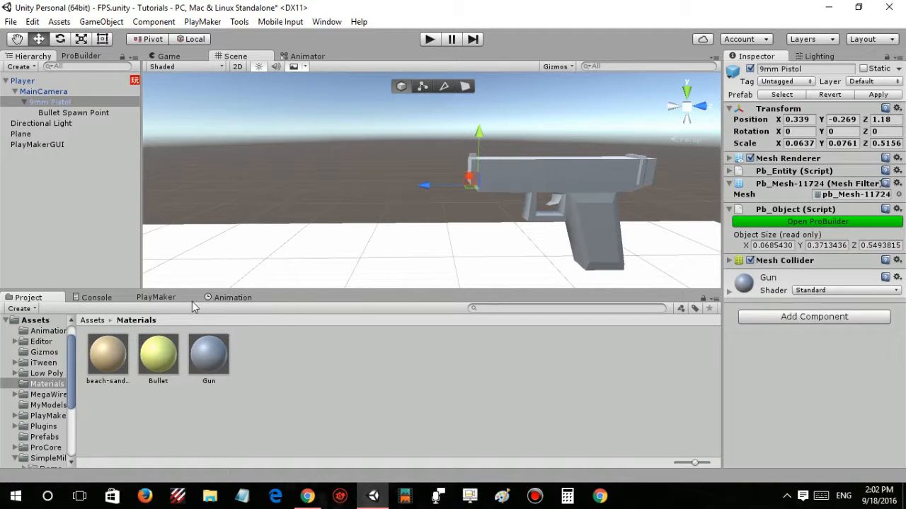
# - Add a cube to the scene and shrink it uniformly to a scale of about -0.0073
pyautogui.rightClick(72, 152)
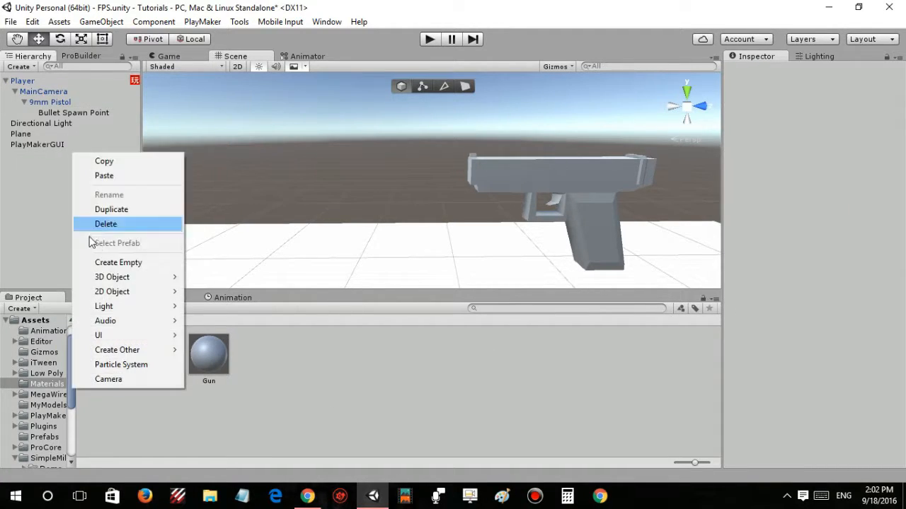
pyautogui.moveTo(120, 283)
pyautogui.click(212, 276)
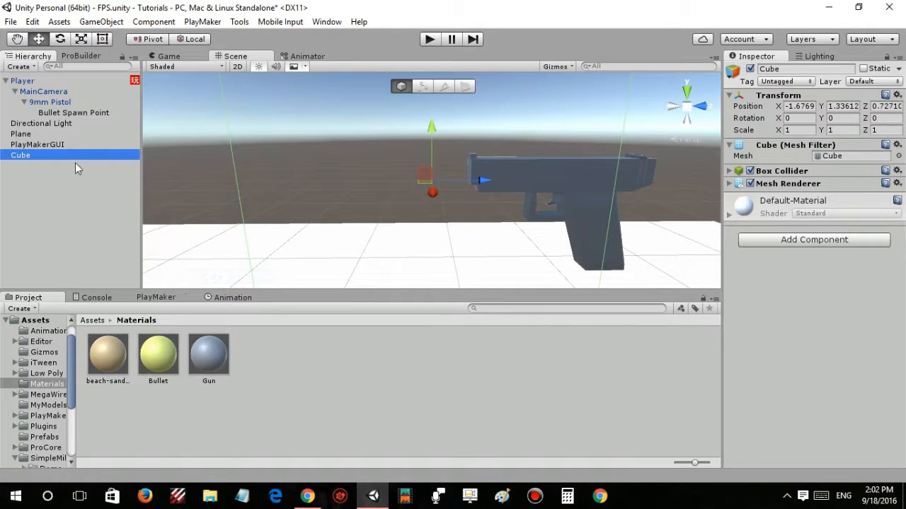
pyautogui.keyDown('alt'); pyautogui.moveTo(415, 161); pyautogui.dragTo(349, 211); pyautogui.keyUp('alt')
pyautogui.press('r')
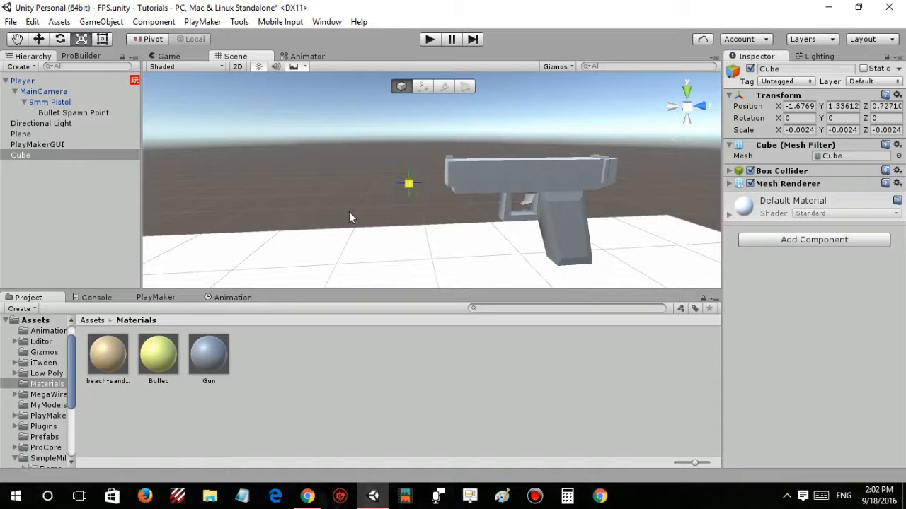
pyautogui.press('w')
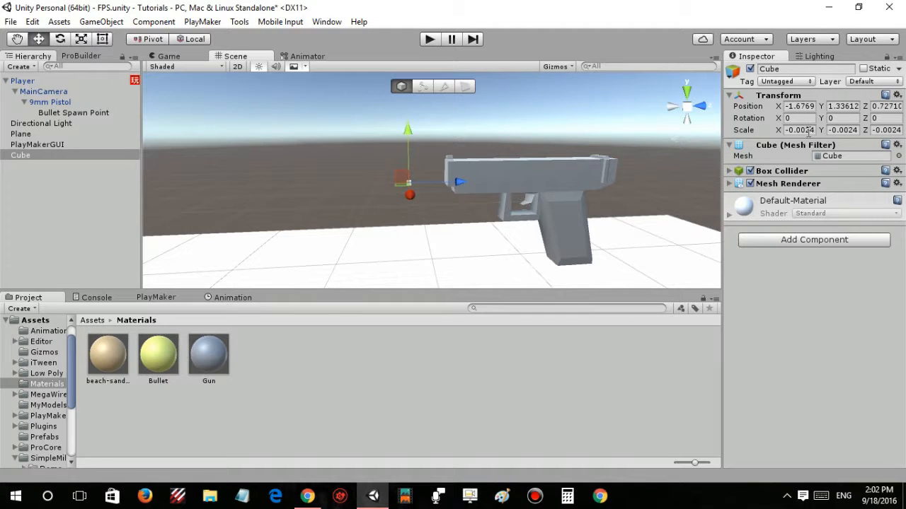
pyautogui.press('r')
pyautogui.moveTo(407, 184); pyautogui.dragTo(510, 193)
pyautogui.scroll(5, 509, 191)
pyautogui.press('w')
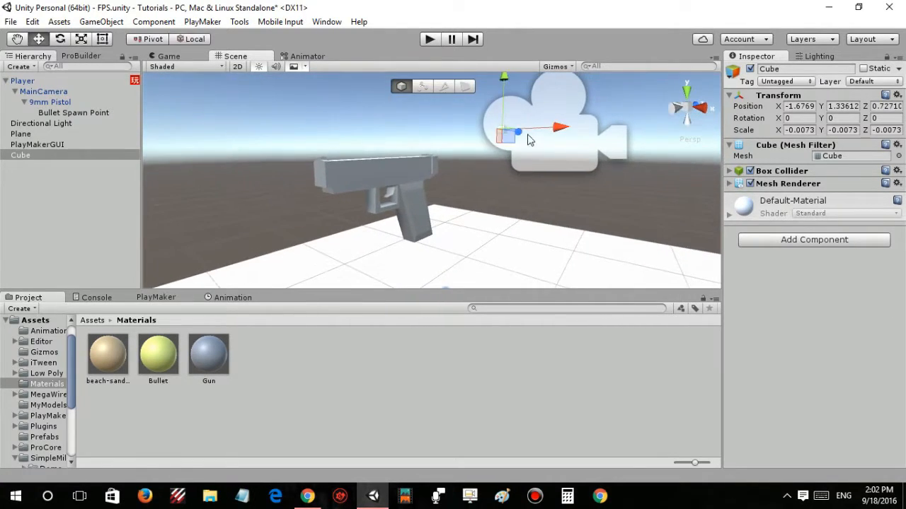
# - Move the cube to the pistol's muzzle at X -2.272, Y 1.248, Z 0.83 and scale it uniformly to about -0.03
pyautogui.moveTo(503, 138); pyautogui.dragTo(520, 164)
pyautogui.press('r')
pyautogui.press('w')
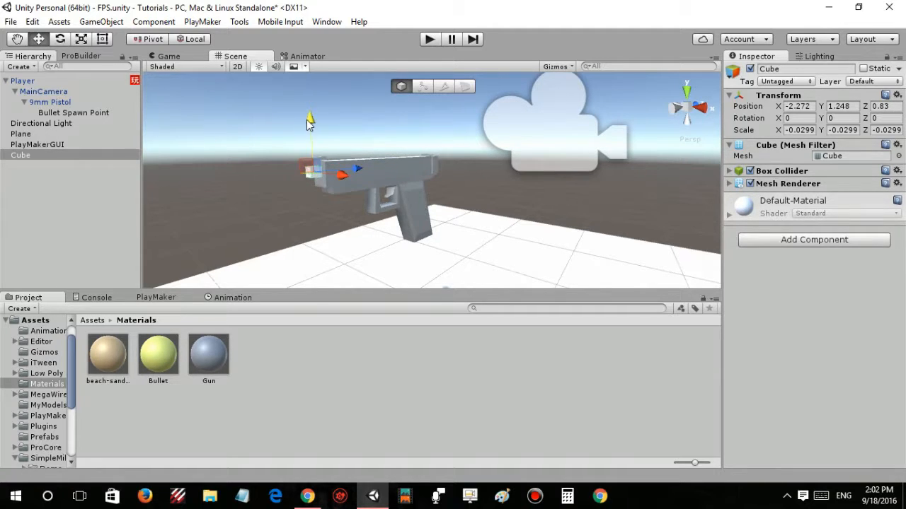
# - Place the cube just ahead of the muzzle at Y 1.234, Z 0.712 and scale it uniformly to about -0.0425
pyautogui.moveTo(353, 163); pyautogui.dragTo(404, 155)
pyautogui.moveTo(404, 155); pyautogui.dragTo(441, 160, button='right')
pyautogui.press('w')
pyautogui.click(450, 151)
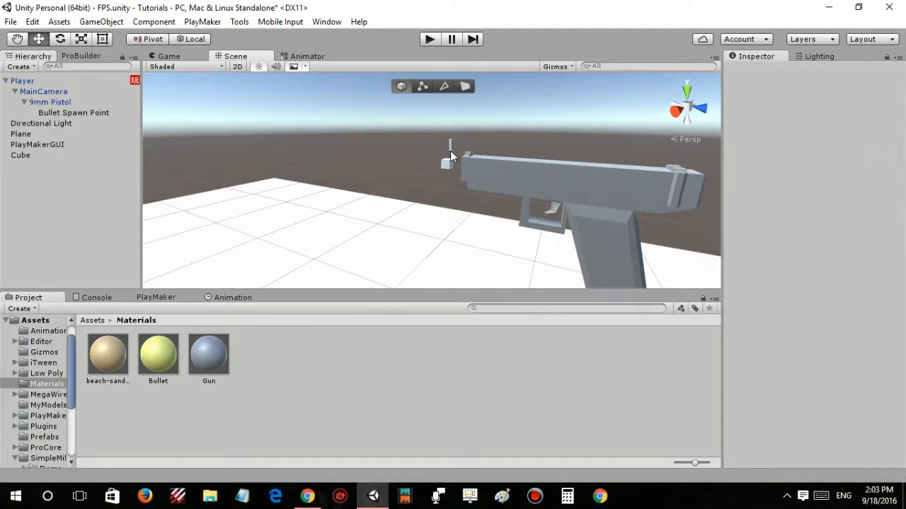
pyautogui.click(450, 164)
pyautogui.moveTo(499, 168); pyautogui.dragTo(479, 172)
pyautogui.press('r')
pyautogui.moveTo(479, 171); pyautogui.dragTo(444, 168, button='right')
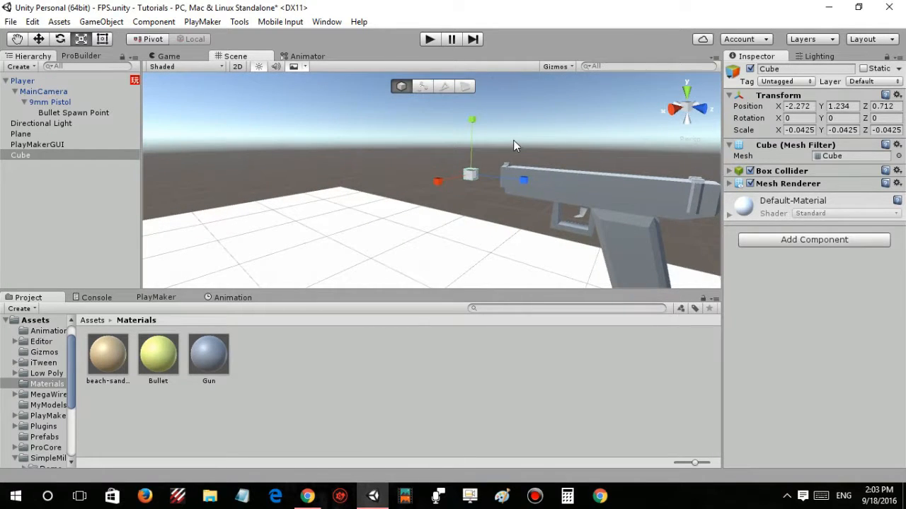
pyautogui.click(513, 141)
pyautogui.moveTo(508, 147); pyautogui.dragTo(506, 154, button='right')
pyautogui.click(479, 159)
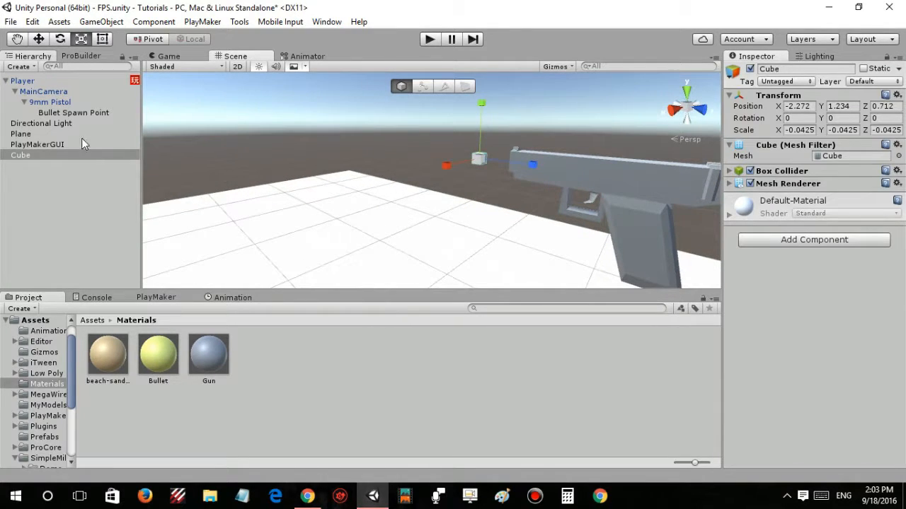
# - Rename the cube in the scene hierarchy as Bullet
pyautogui.click(68, 150)
pyautogui.write('B')
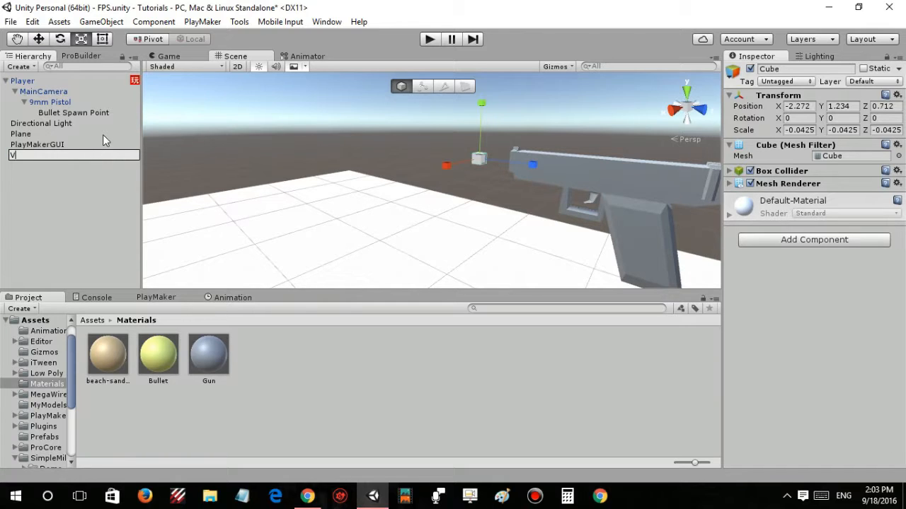
pyautogui.write('ullet')
pyautogui.press('Return')
# - Apply the yellow Bullet material to the Bullet cube and check it beside the pistol
pyautogui.moveTo(149, 360); pyautogui.dragTo(55, 156)
pyautogui.click(336, 186)
pyautogui.moveTo(177, 354); pyautogui.dragTo(47, 155)
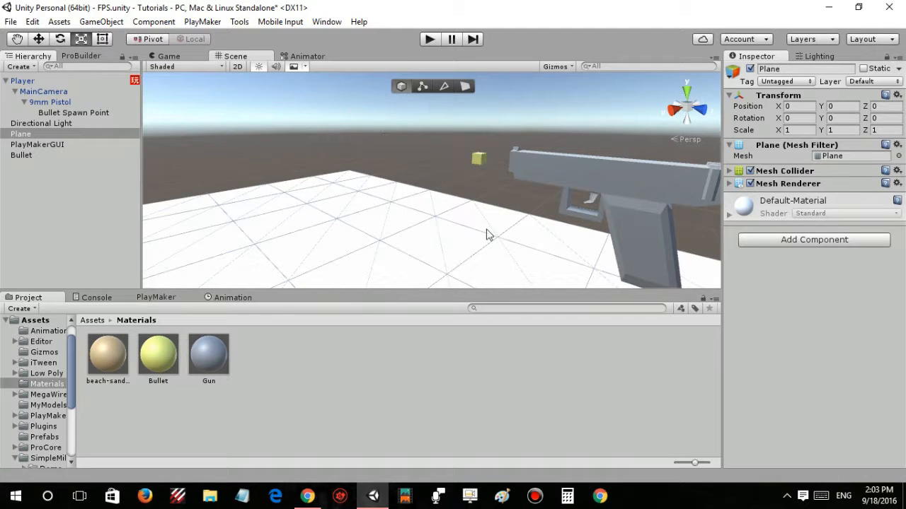
pyautogui.keyDown('alt'); pyautogui.moveTo(493, 224); pyautogui.dragTo(375, 189); pyautogui.keyUp('alt')
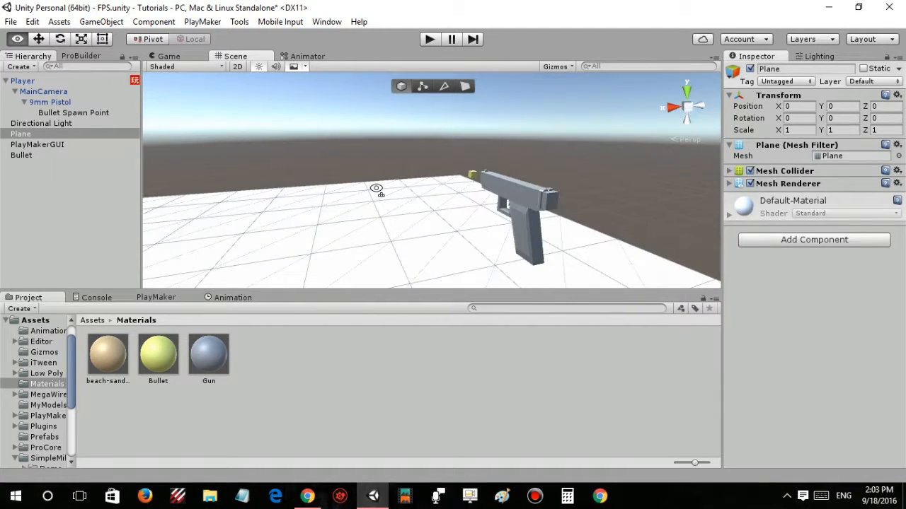
# - Open the Player object's state machine in the PlayMaker editor
pyautogui.click(65, 155)
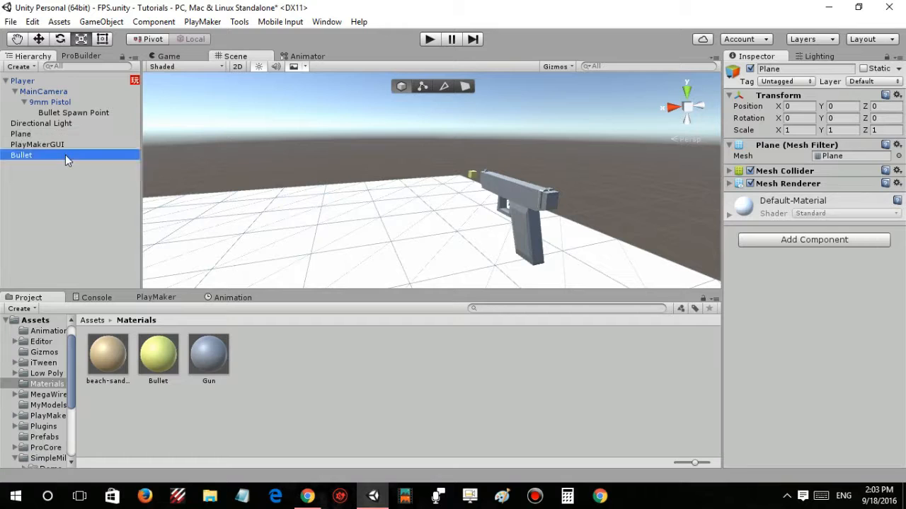
pyautogui.click(64, 80)
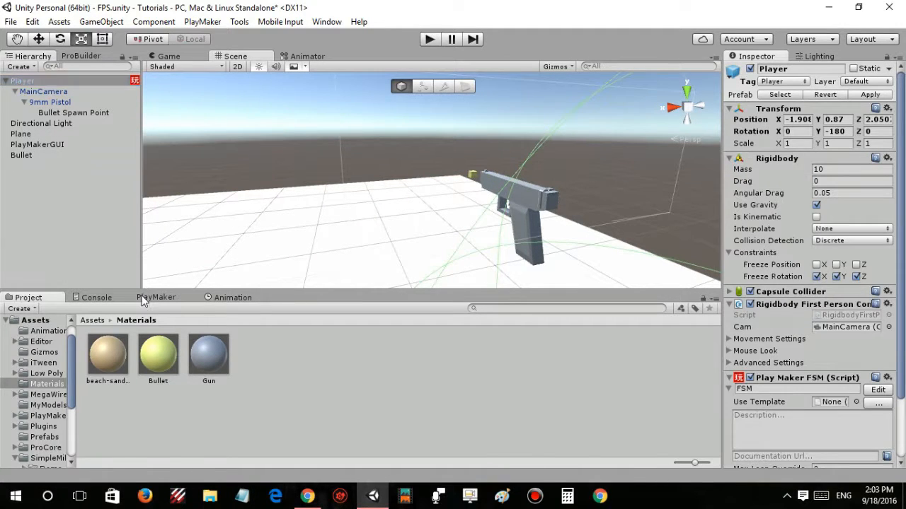
pyautogui.click(156, 297)
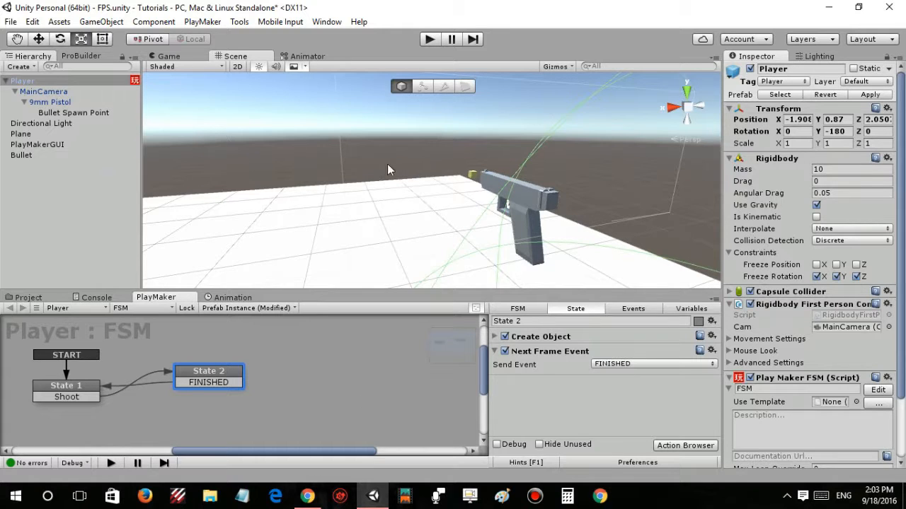
# - Examine the bullet's placement in front of the pistol's muzzle from the opposite side and from farther back
pyautogui.moveTo(551, 147); pyautogui.dragTo(419, 146, button='right')
pyautogui.press('s')
pyautogui.press('d')
pyautogui.press('w')
pyautogui.moveTo(465, 178); pyautogui.dragTo(285, 160, button='right')
pyautogui.press('d')
pyautogui.press('w')
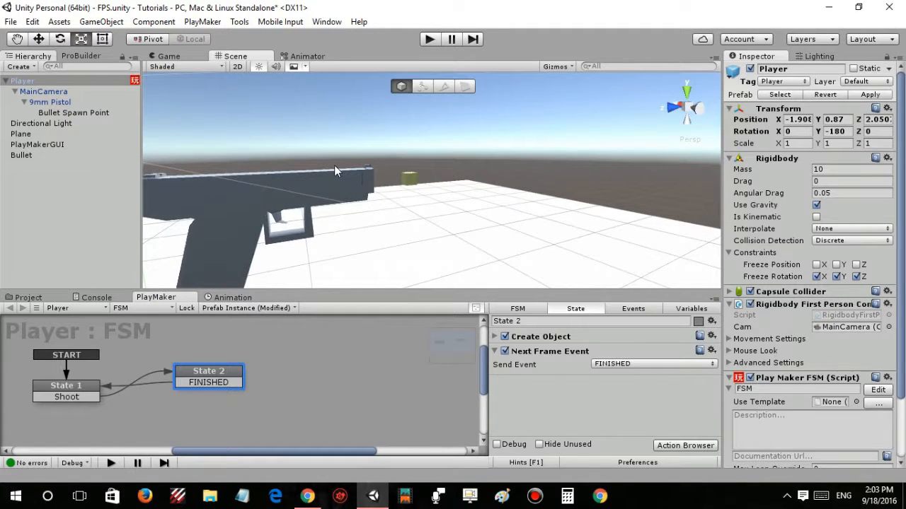
pyautogui.moveTo(375, 207); pyautogui.dragTo(390, 231, button='right')
pyautogui.press('d')
pyautogui.press('s')
pyautogui.press('w')
# - Collapse the Next Frame Event action in State 2 and add another Create Object action to that state
pyautogui.click(496, 348)
pyautogui.press('`')
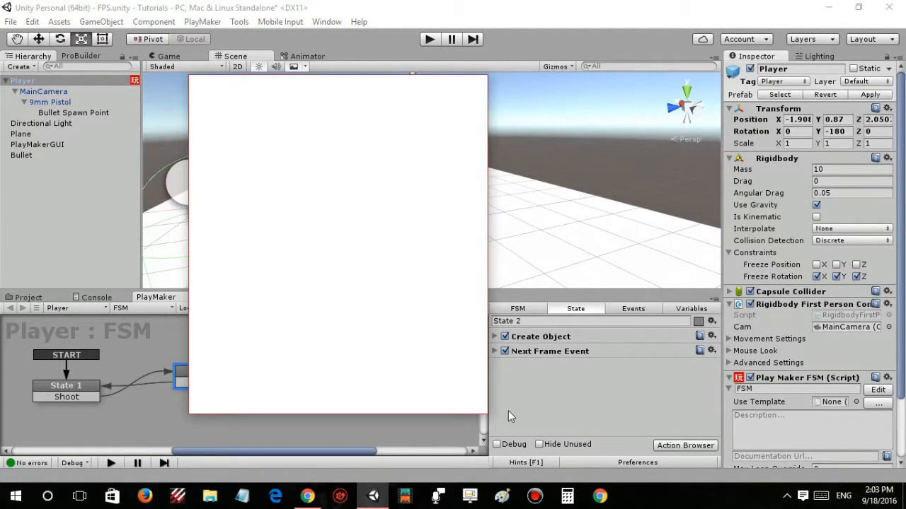
pyautogui.write('create')
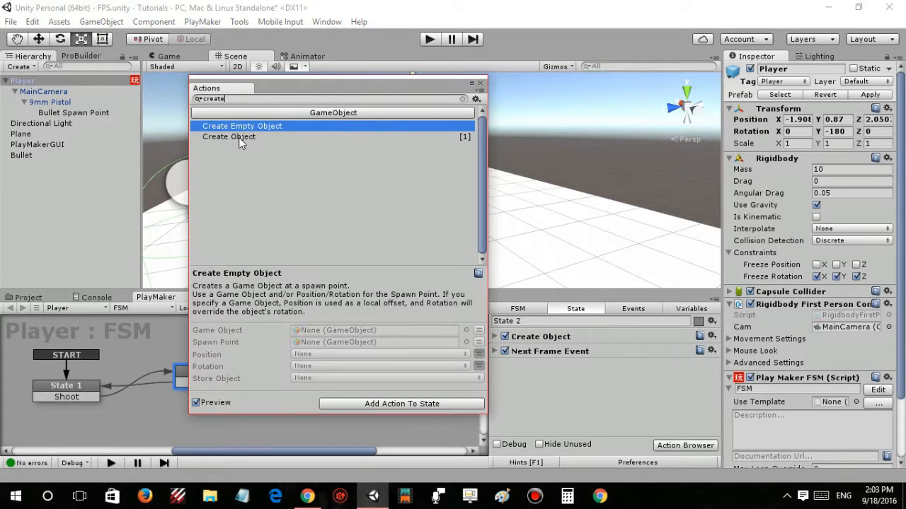
pyautogui.doubleClick(239, 138)
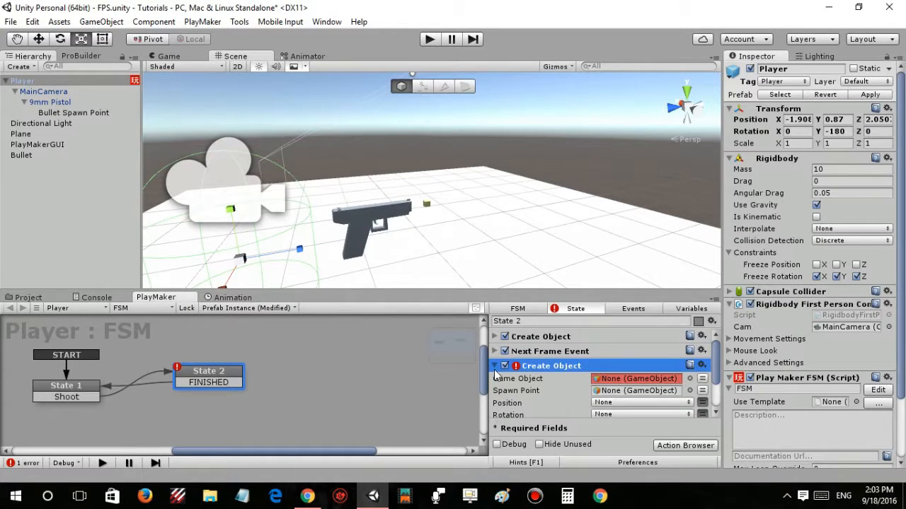
# - Move the new Create Object action to the top of State 2's actions and expand its settings
pyautogui.click(520, 368)
pyautogui.moveTo(520, 373); pyautogui.dragTo(530, 341)
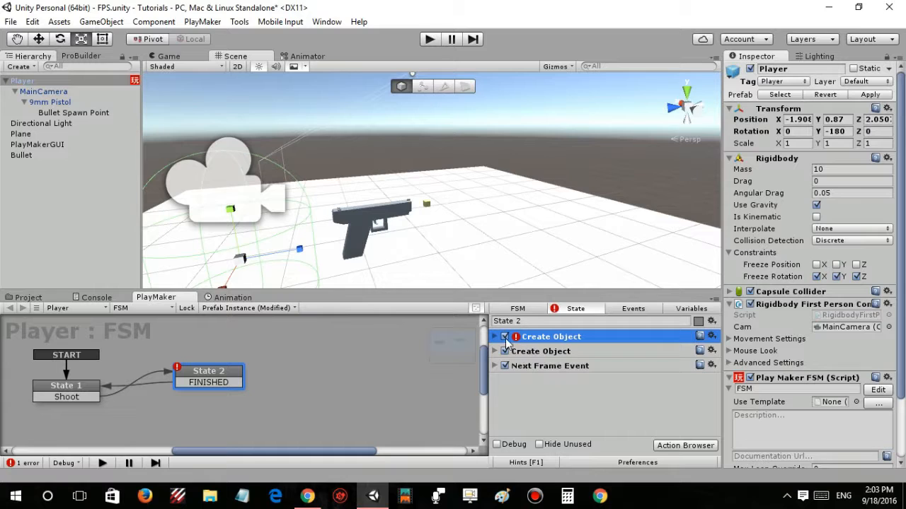
pyautogui.click(495, 337)
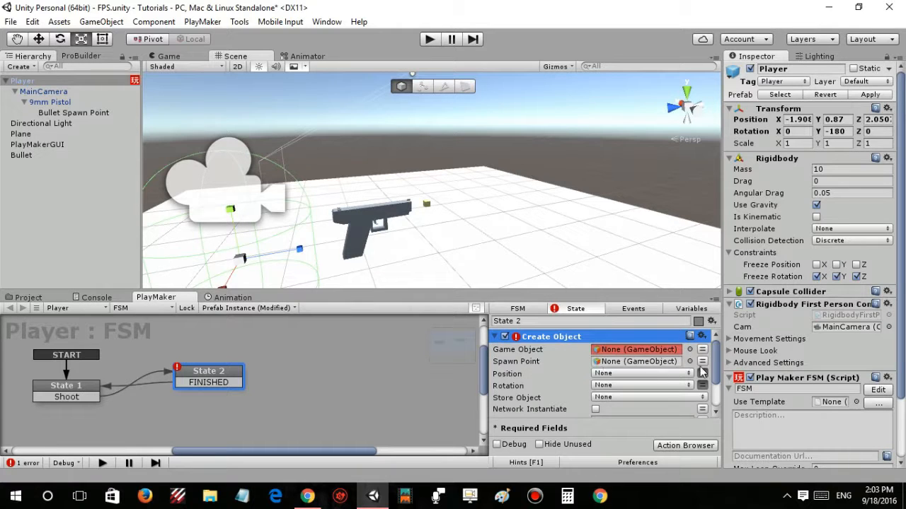
# - Save the Bullet object as a prefab in the project's Prefabs folder
pyautogui.click(50, 156)
pyautogui.click(36, 297)
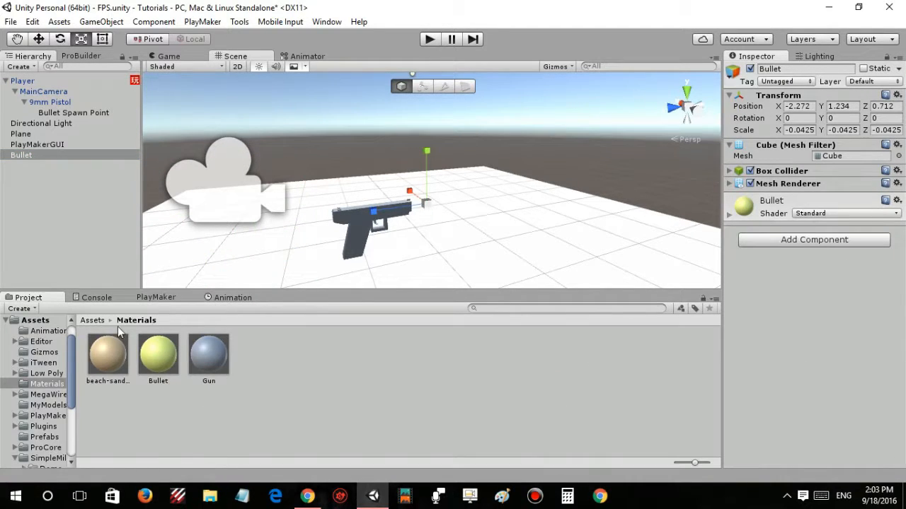
pyautogui.click(96, 322)
pyautogui.doubleClick(642, 370)
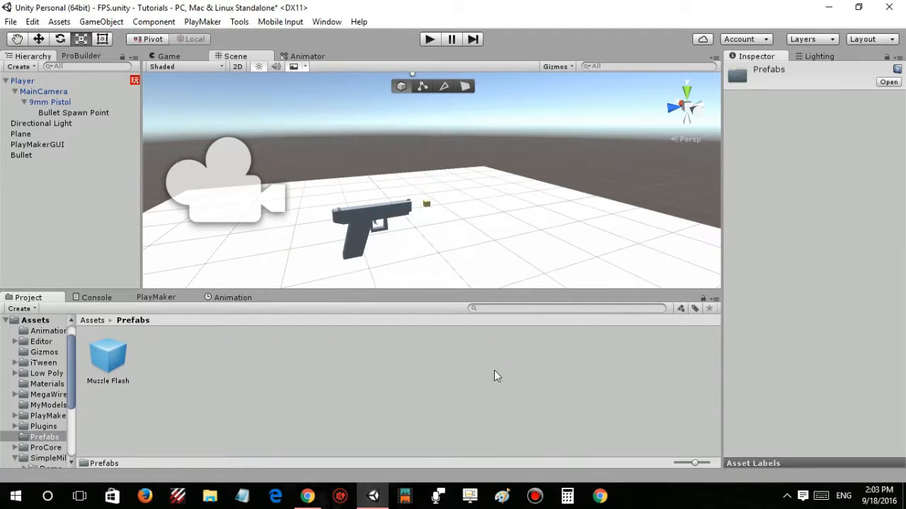
pyautogui.moveTo(56, 156); pyautogui.dragTo(166, 337)
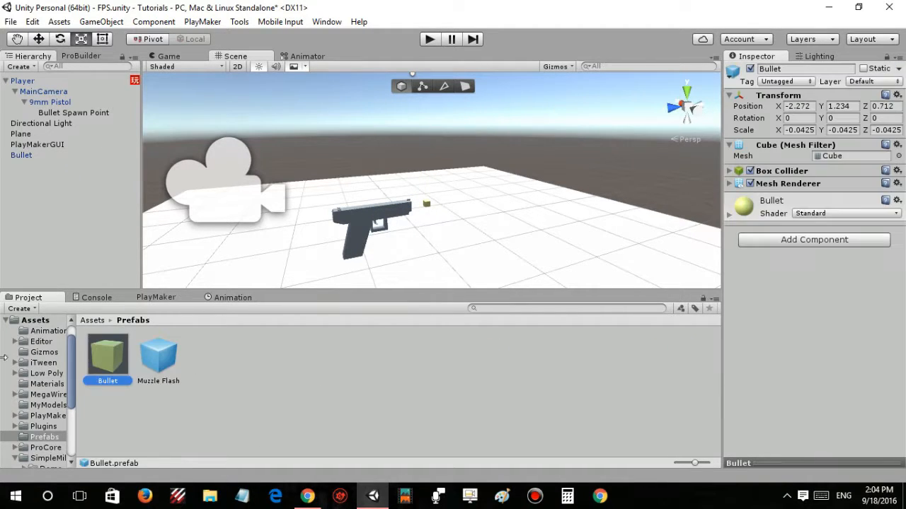
# - Add a PlayMaker state machine to the Bullet object in the scene
pyautogui.click(25, 156)
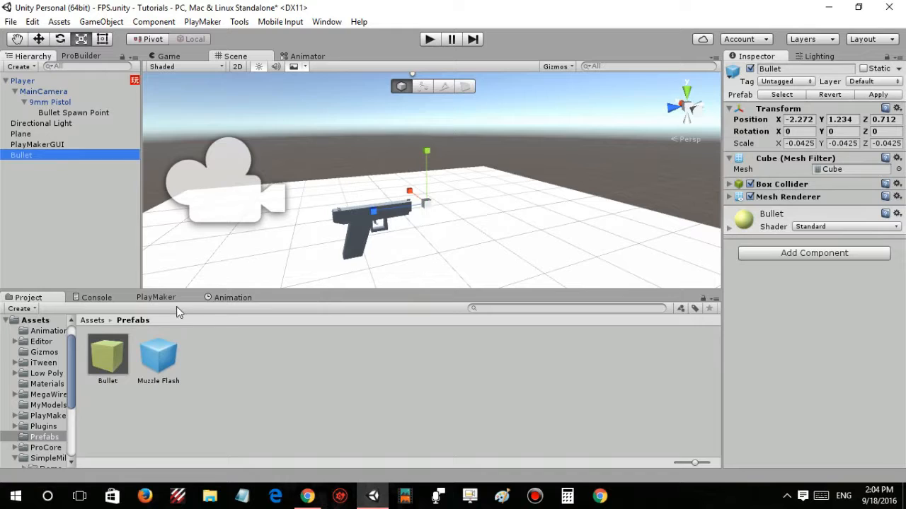
pyautogui.click(159, 298)
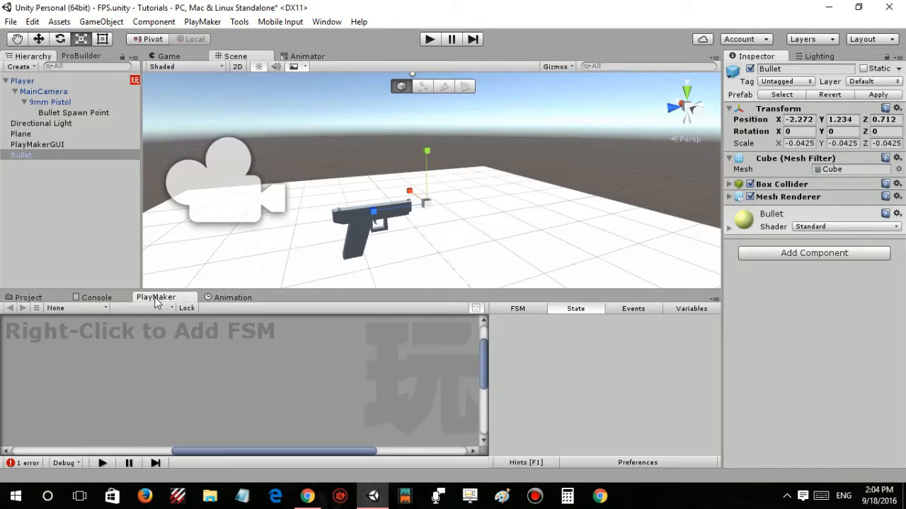
pyautogui.rightClick(92, 356)
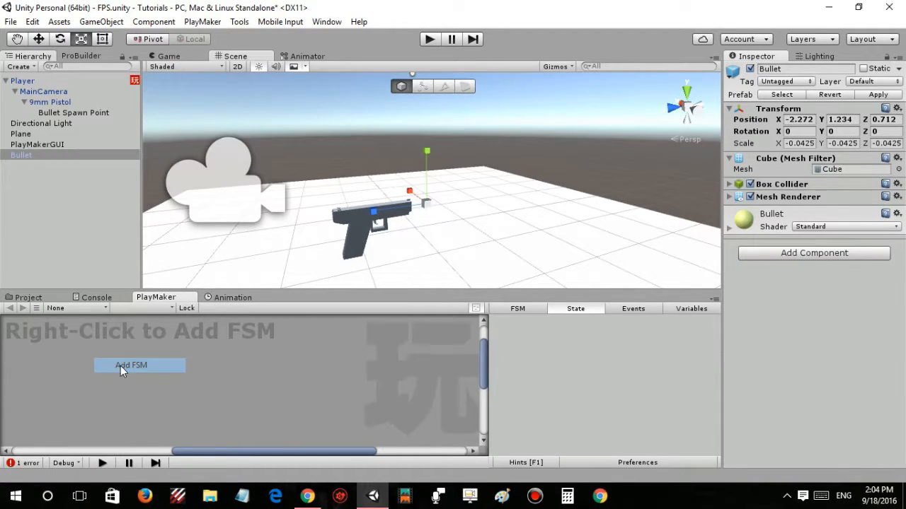
pyautogui.click(120, 366)
# - Try rotating the Bullet about its vertical axis, undo the turn, and reset its Y rotation to 0
pyautogui.keyDown('alt'); pyautogui.moveTo(291, 202); pyautogui.dragTo(382, 196); pyautogui.keyUp('alt')
pyautogui.keyDown('alt'); pyautogui.moveTo(275, 197); pyautogui.dragTo(334, 225); pyautogui.keyUp('alt')
pyautogui.press('e')
pyautogui.moveTo(422, 236); pyautogui.dragTo(399, 238)
pyautogui.hotkey('ctrl', 'z')
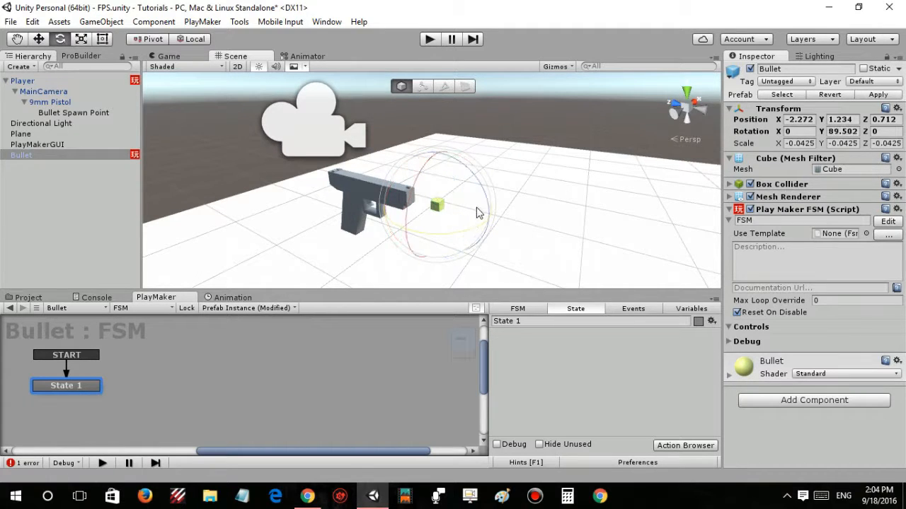
pyautogui.press('w')
pyautogui.click(834, 131)
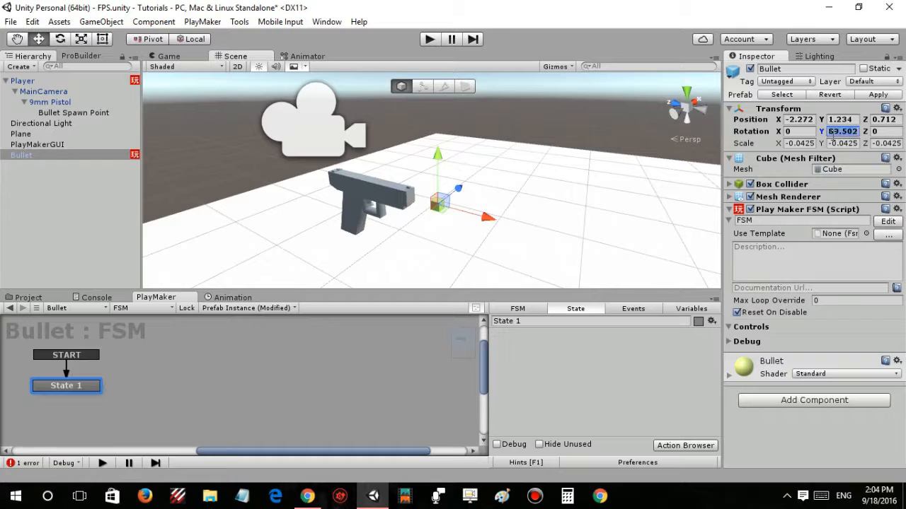
pyautogui.write('0')
# - Turn the Player object around by setting its Y rotation to 0
pyautogui.moveTo(408, 220)
pyautogui.mouseDown(button='right')
pyautogui.moveTo(414, 210)
pyautogui.moveTo(403, 207)
pyautogui.mouseUp(button='right')
pyautogui.moveTo(468, 201); pyautogui.dragTo(284, 214, button='right')
pyautogui.press('d')
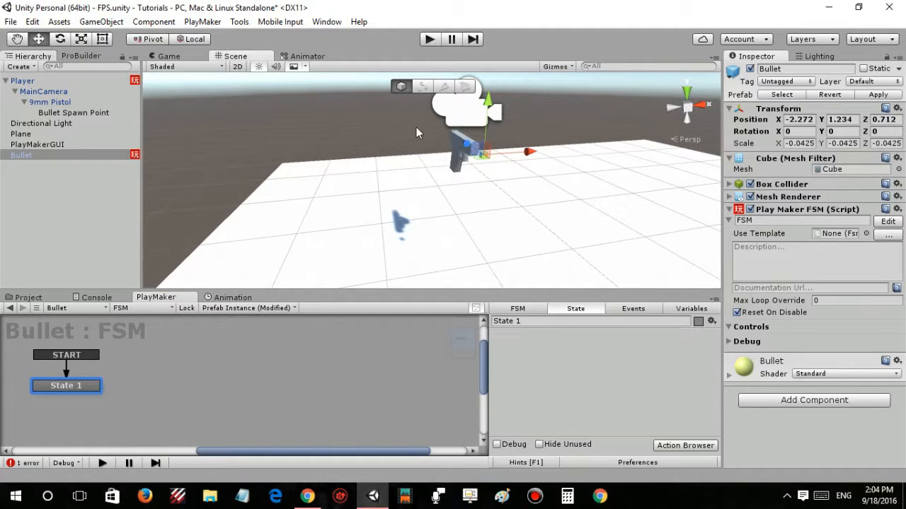
pyautogui.moveTo(416, 161); pyautogui.dragTo(395, 191, button='right')
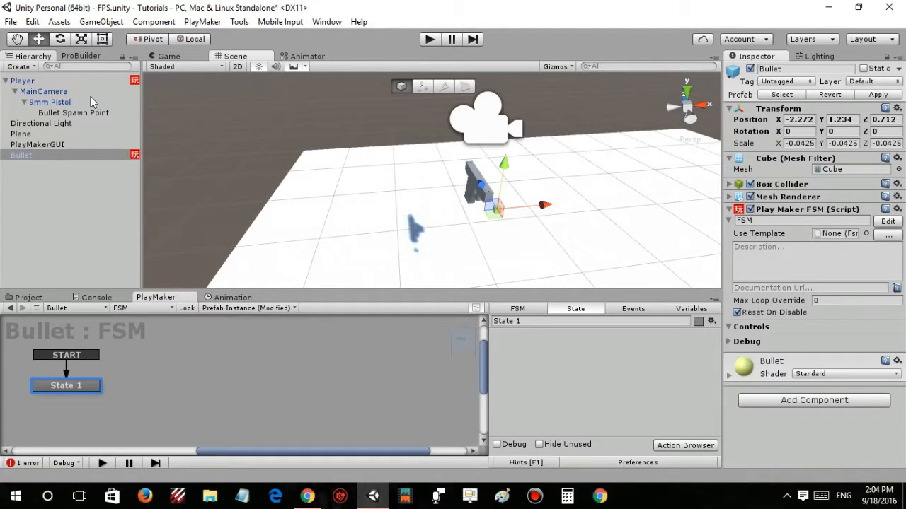
pyautogui.click(43, 81)
pyautogui.press('f')
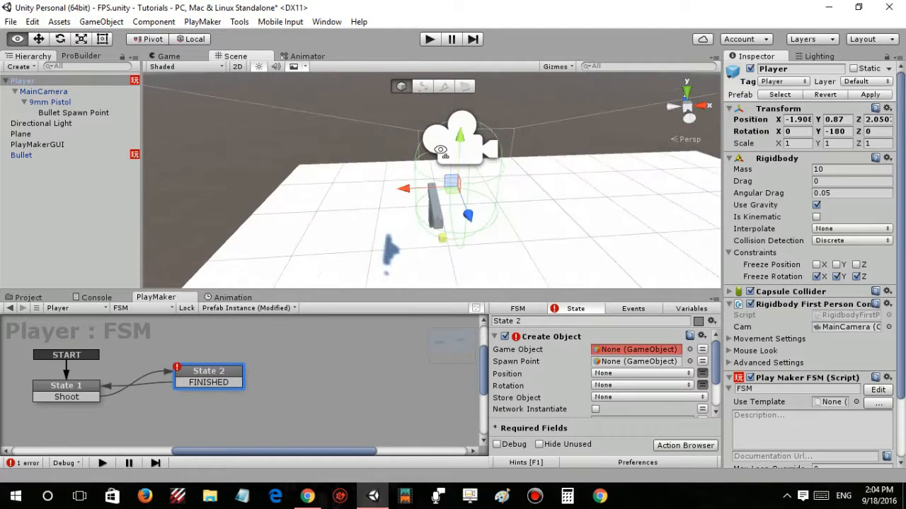
pyautogui.press('e')
pyautogui.moveTo(465, 224); pyautogui.dragTo(901, 167)
pyautogui.click(842, 132)
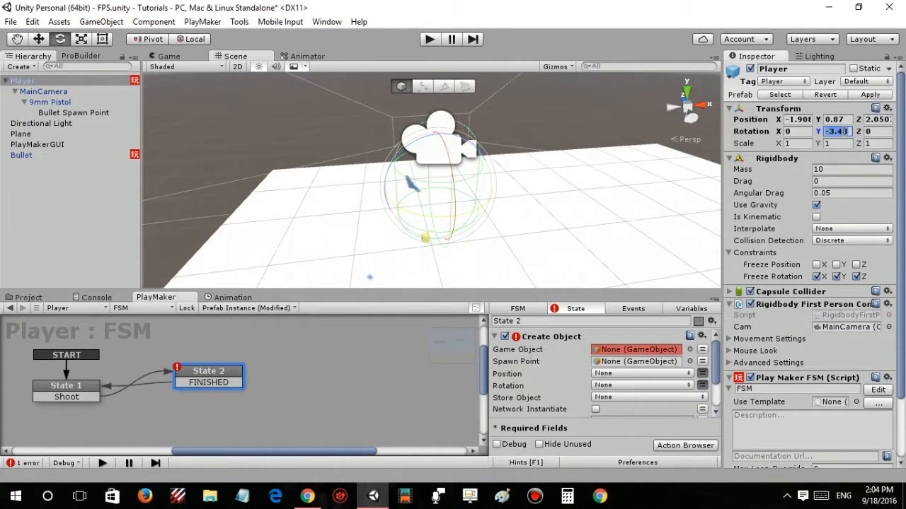
pyautogui.write('0')
# - Move the Bullet in front of the turned pistol's muzzle, at about X -1.516 and Z 3.317
pyautogui.keyDown('alt'); pyautogui.moveTo(555, 138); pyautogui.dragTo(414, 182); pyautogui.keyUp('alt')
pyautogui.click(356, 204)
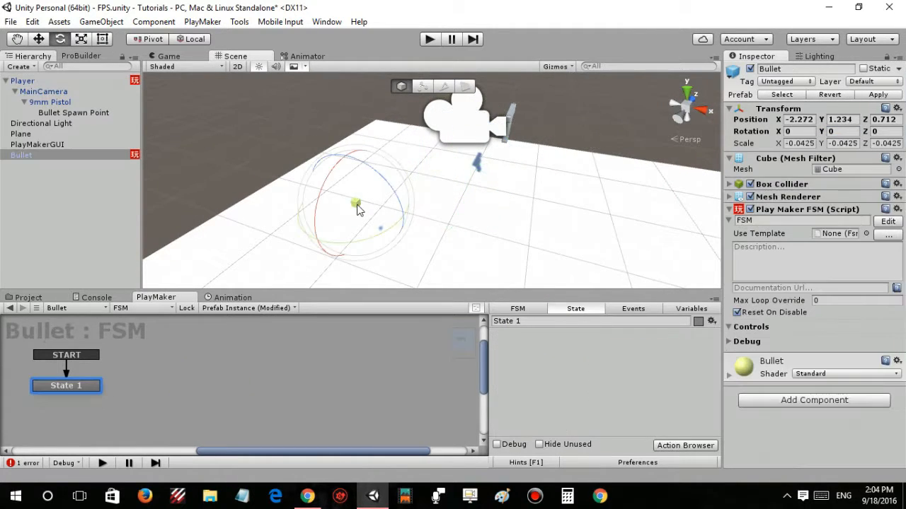
pyautogui.press('f')
pyautogui.moveTo(361, 170); pyautogui.dragTo(635, 128)
pyautogui.keyDown('alt'); pyautogui.moveTo(556, 120); pyautogui.dragTo(399, 141); pyautogui.keyUp('alt')
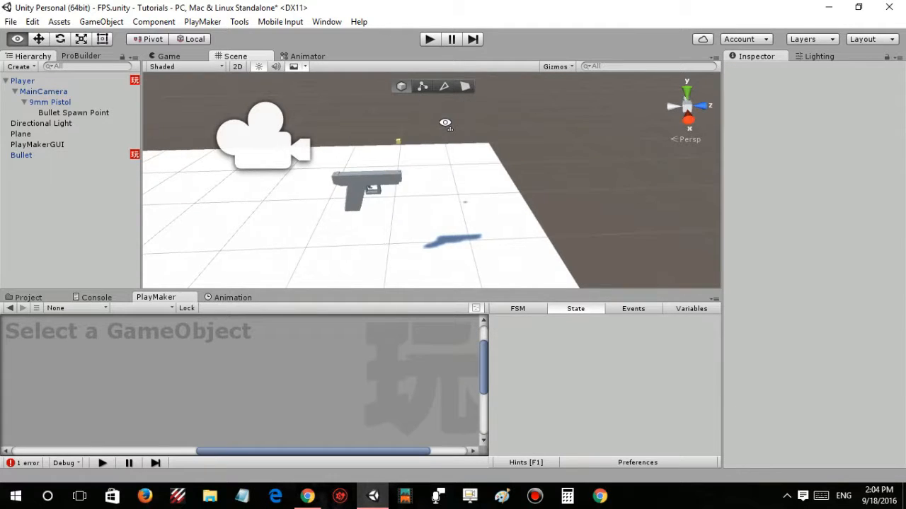
pyautogui.click(399, 144)
pyautogui.moveTo(409, 150); pyautogui.dragTo(489, 179)
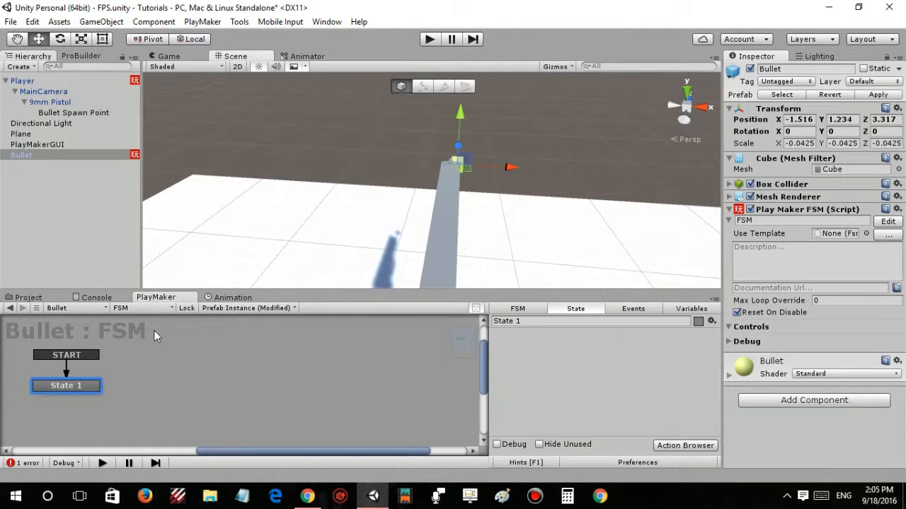
# - Add a Translate action to the Bullet's State 1 and set its Z value to 25
pyautogui.rightClick(567, 381)
pyautogui.doubleClick(544, 381)
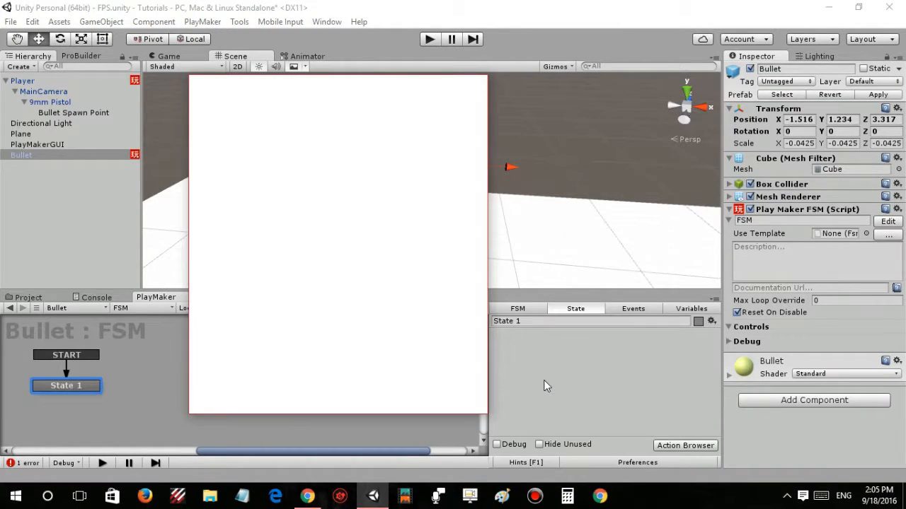
pyautogui.write('transla')
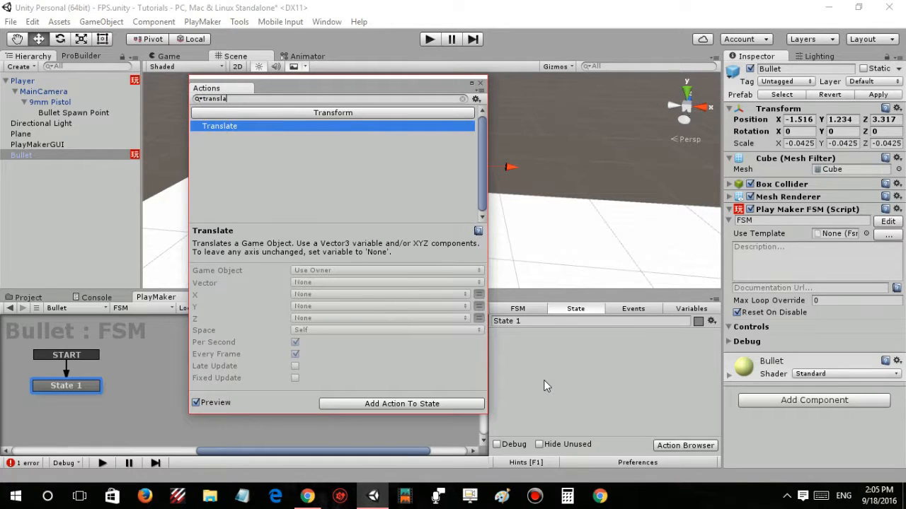
pyautogui.press('Return')
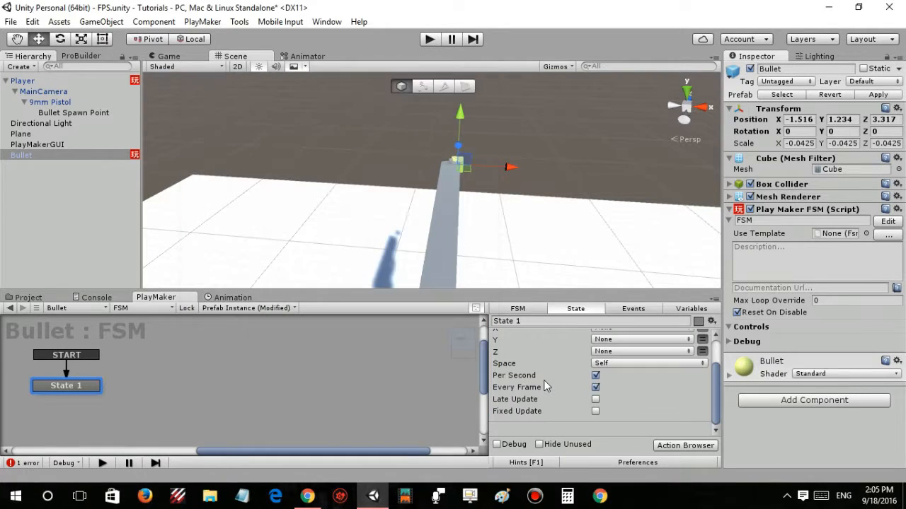
pyautogui.click(702, 351)
pyautogui.click(669, 352)
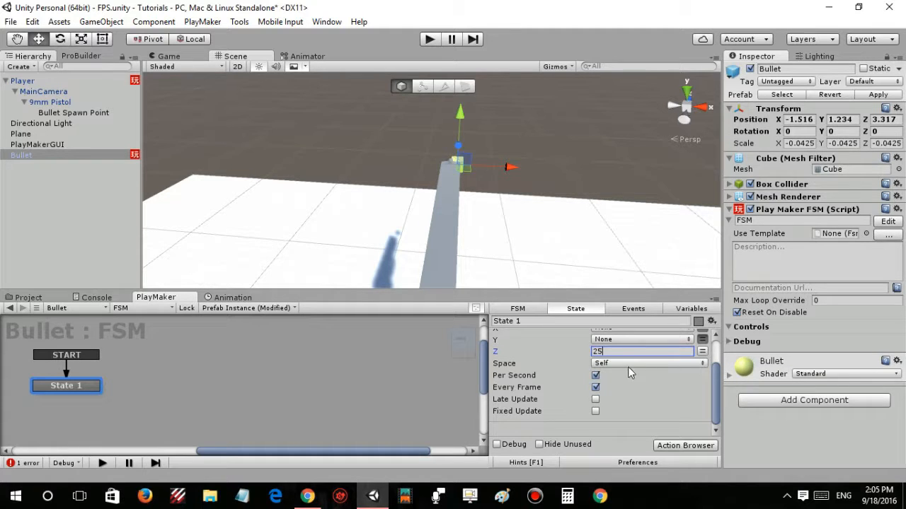
# - Nudge the Bullet slightly forward and up from the muzzle, to about Y 1.241 and Z 3.331
pyautogui.keyDown('alt'); pyautogui.moveTo(420, 156); pyautogui.dragTo(301, 140); pyautogui.keyUp('alt')
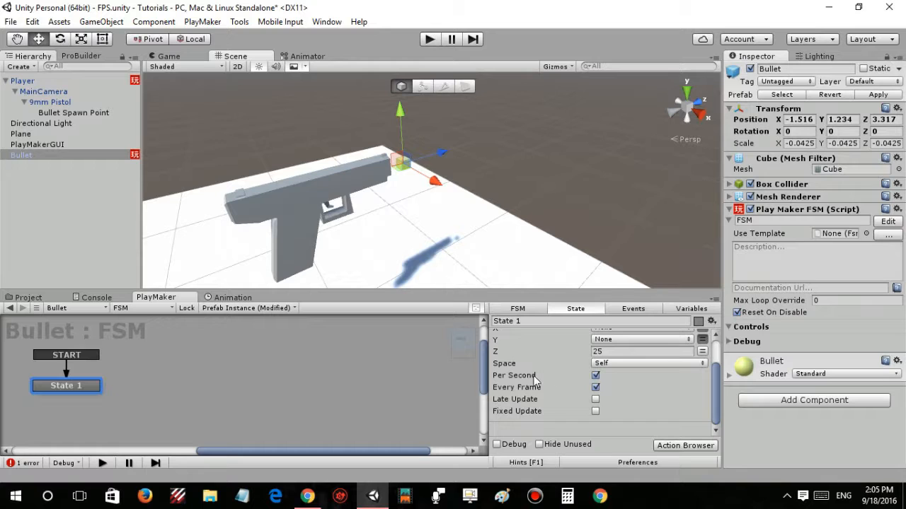
pyautogui.keyDown('alt'); pyautogui.moveTo(498, 230); pyautogui.dragTo(307, 181); pyautogui.keyUp('alt')
pyautogui.moveTo(370, 204); pyautogui.dragTo(376, 205)
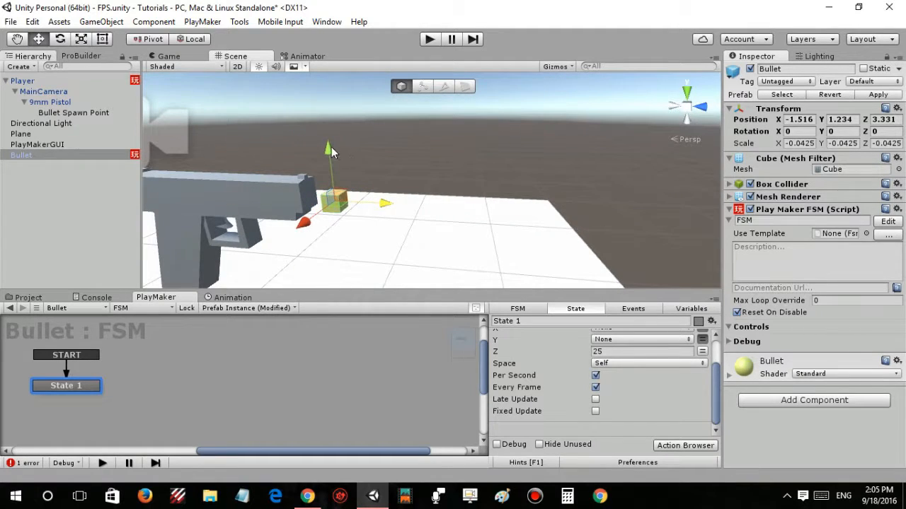
pyautogui.moveTo(331, 146); pyautogui.dragTo(331, 144)
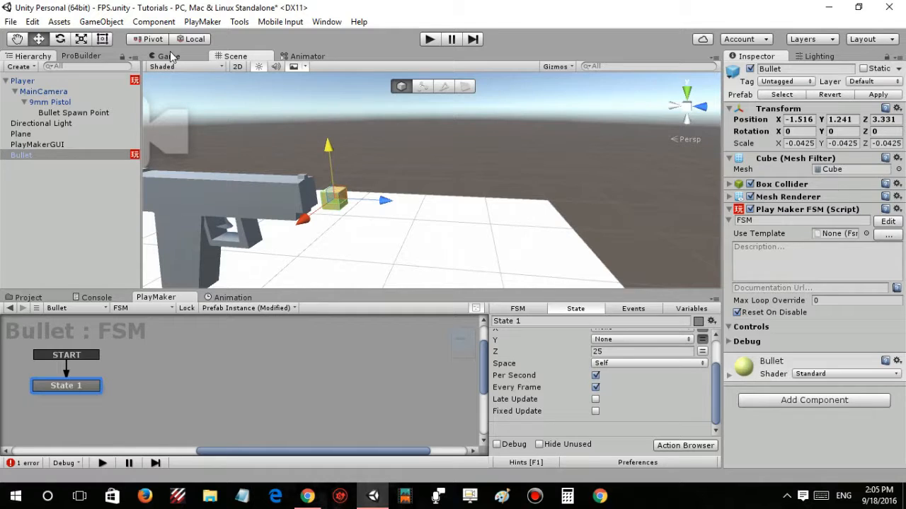
# - Review the Create Object action in the Player's State 2 and apply the Bullet's changes to its prefab
pyautogui.click(82, 82)
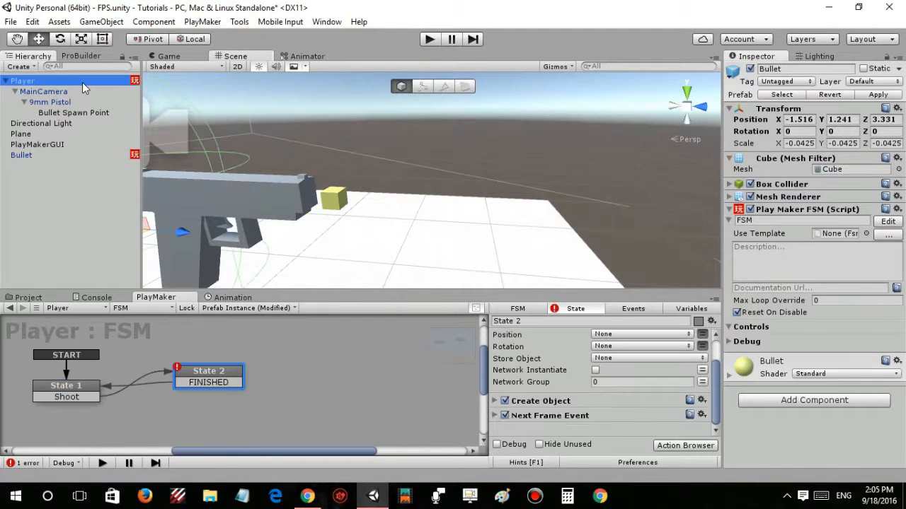
pyautogui.scroll(-1, 637, 397)
pyautogui.click(532, 383)
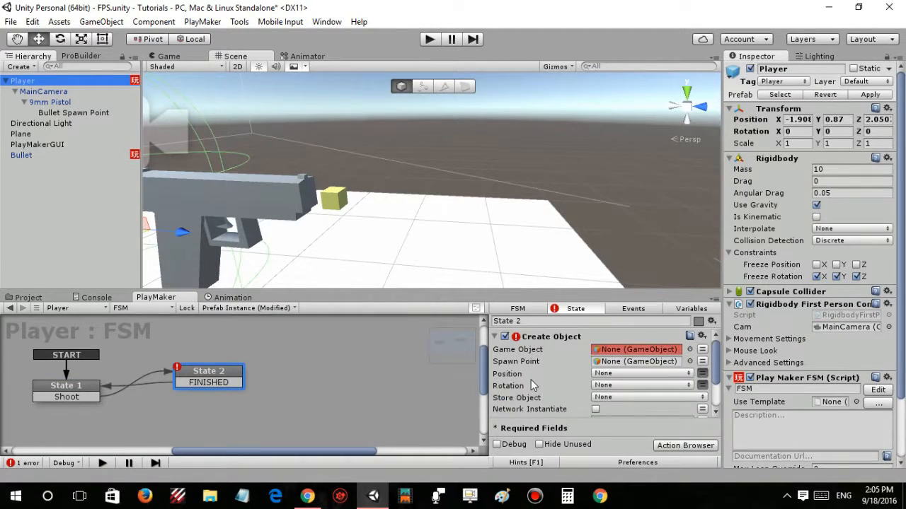
pyautogui.click(91, 153)
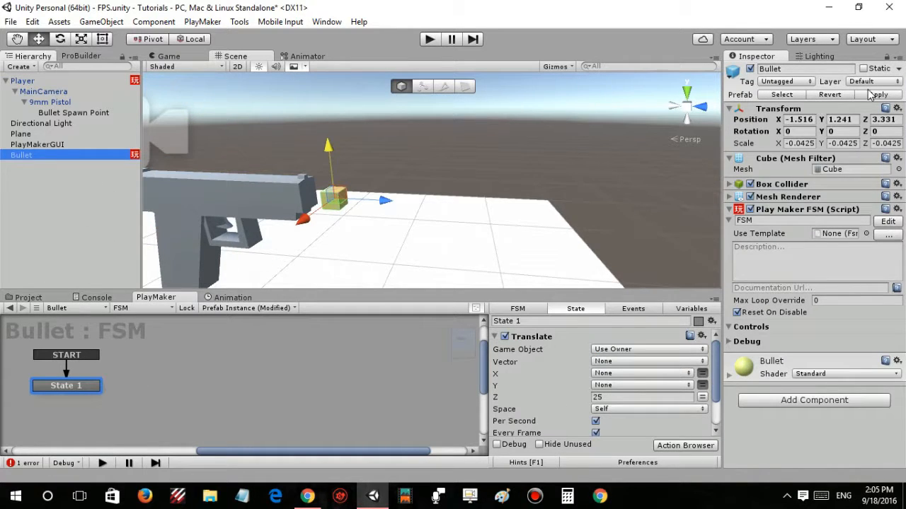
pyautogui.click(877, 94)
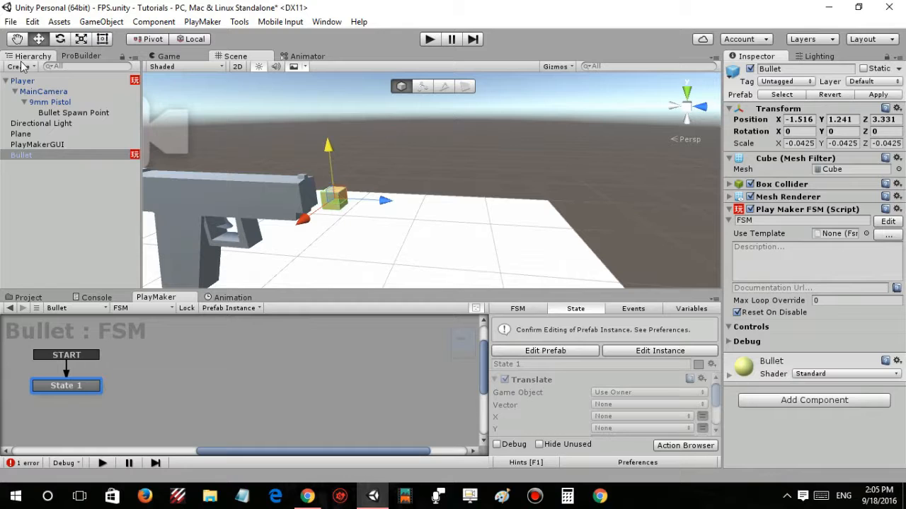
# - In the Player's first Create Object action, assign the Bullet prefab as Game Object and Bullet Spawn Point as Spawn Point
pyautogui.click(30, 83)
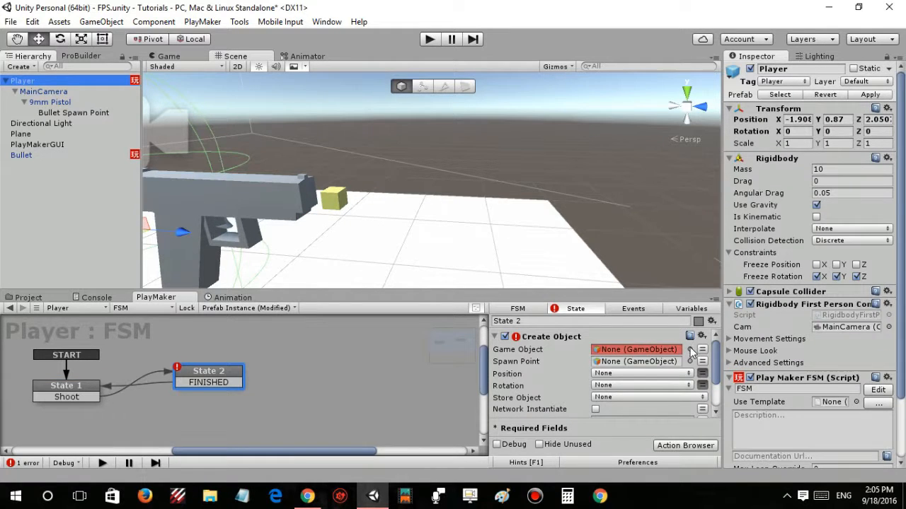
pyautogui.click(690, 350)
pyautogui.write('bull')
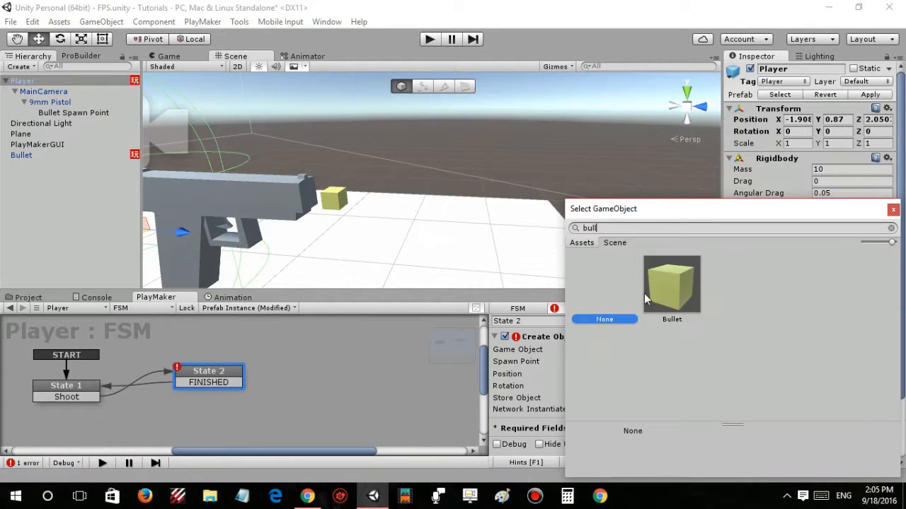
pyautogui.doubleClick(650, 290)
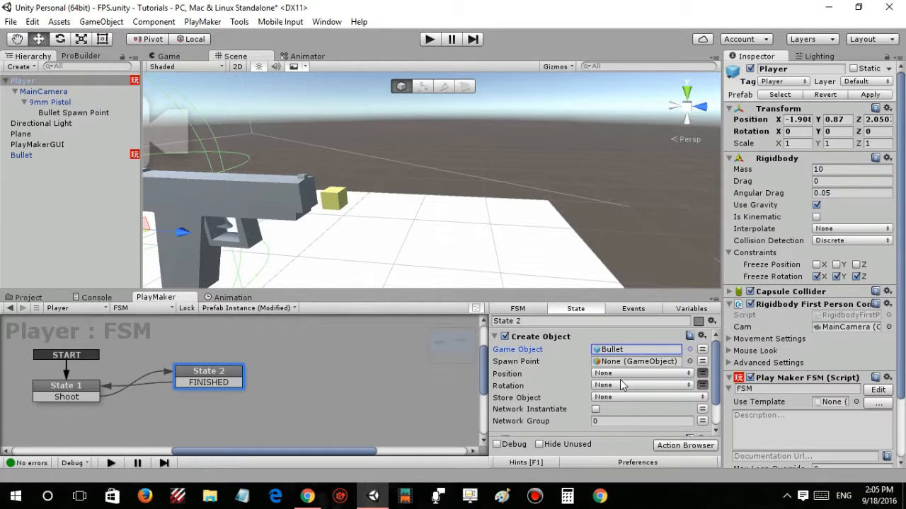
pyautogui.moveTo(90, 120); pyautogui.dragTo(629, 364)
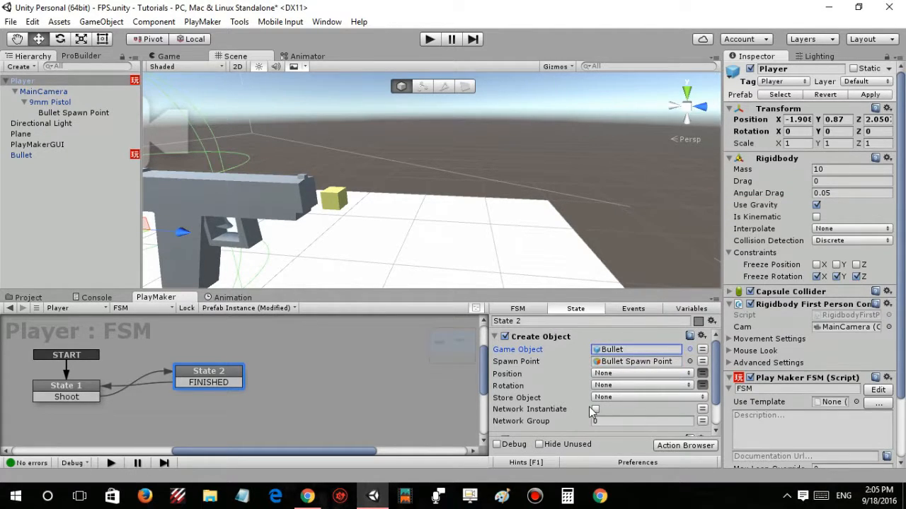
pyautogui.scroll(-2, 589, 407)
pyautogui.scroll(2, 541, 368)
pyautogui.click(501, 337)
# - Run the game and fire the pistol repeatedly in different directions to test the bullets and muzzle flash
pyautogui.click(429, 39)
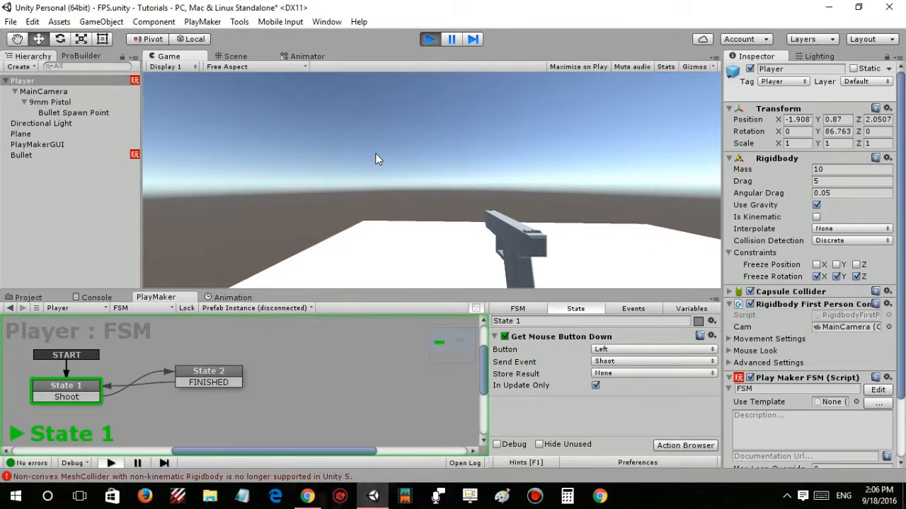
pyautogui.click(412, 152)
pyautogui.click(546, 158)
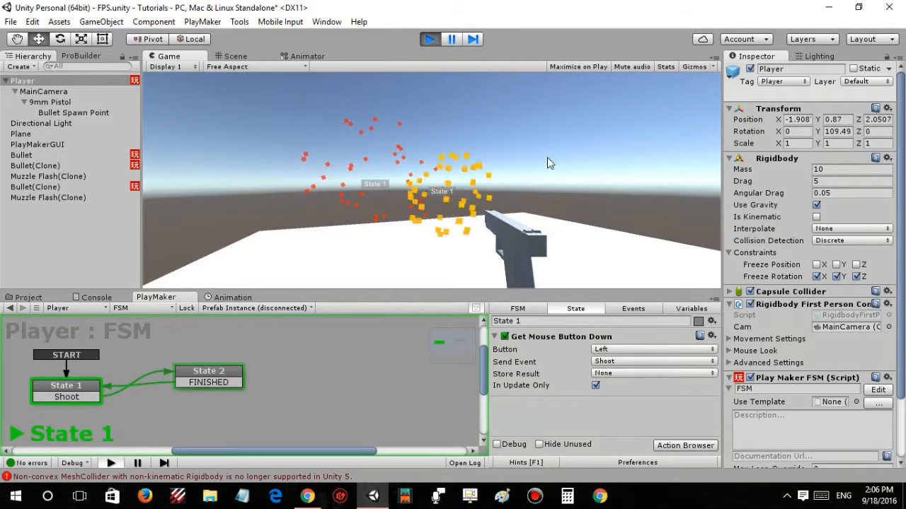
pyautogui.click(488, 129)
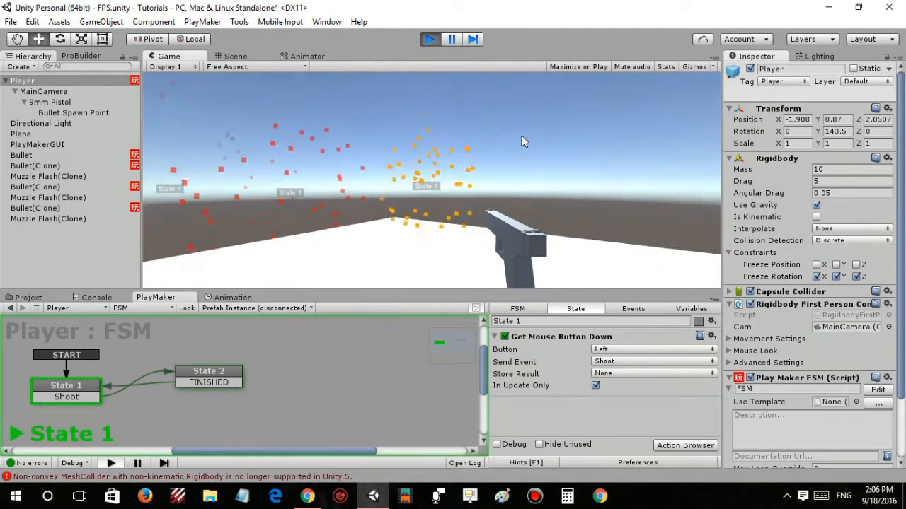
pyautogui.click(557, 142)
pyautogui.click(635, 136)
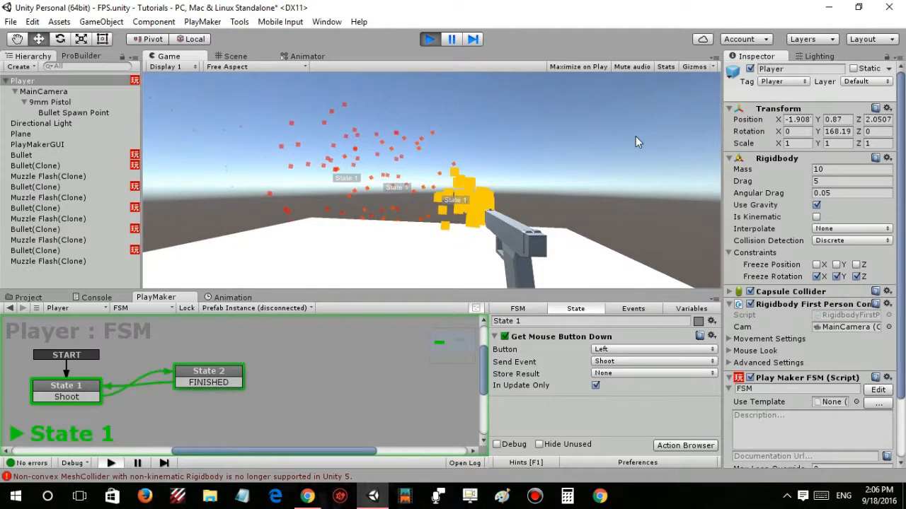
pyautogui.click(595, 197)
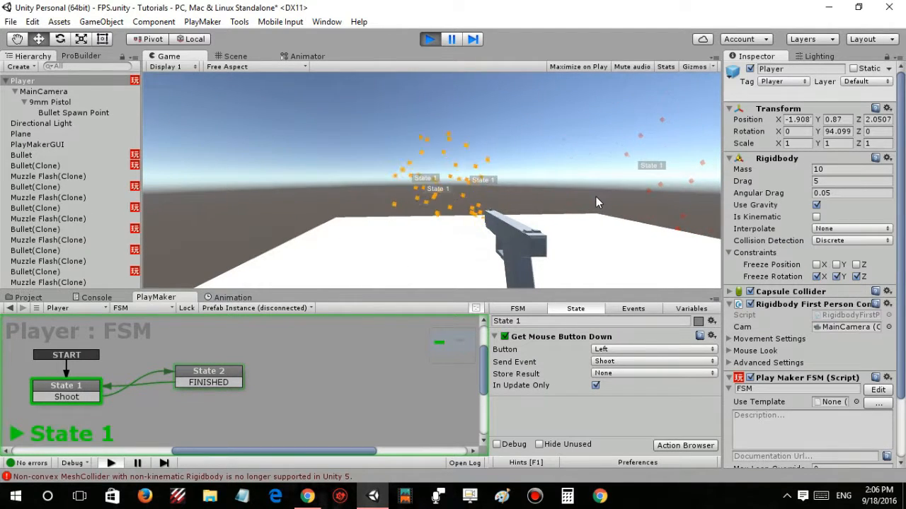
# - Walk forward and fire another shot in the running game, and stop play mode
pyautogui.press('w')
pyautogui.click(504, 180)
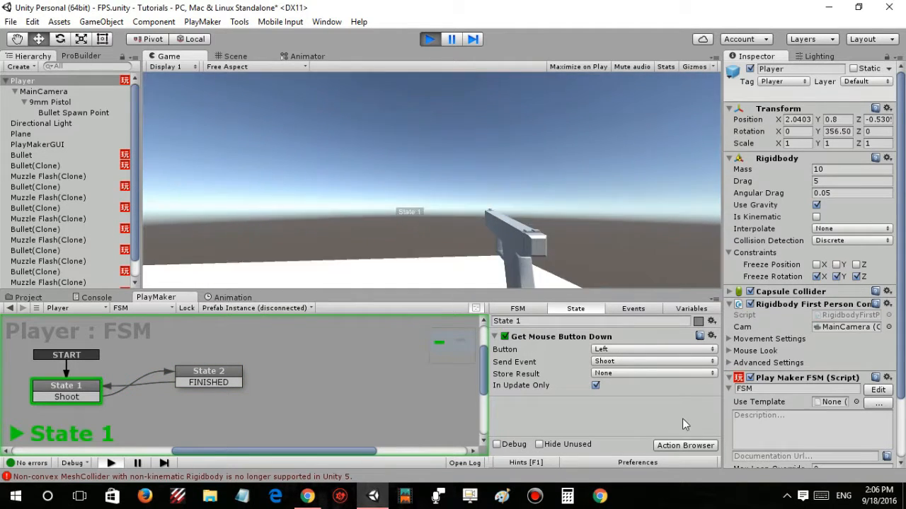
pyautogui.click(430, 40)
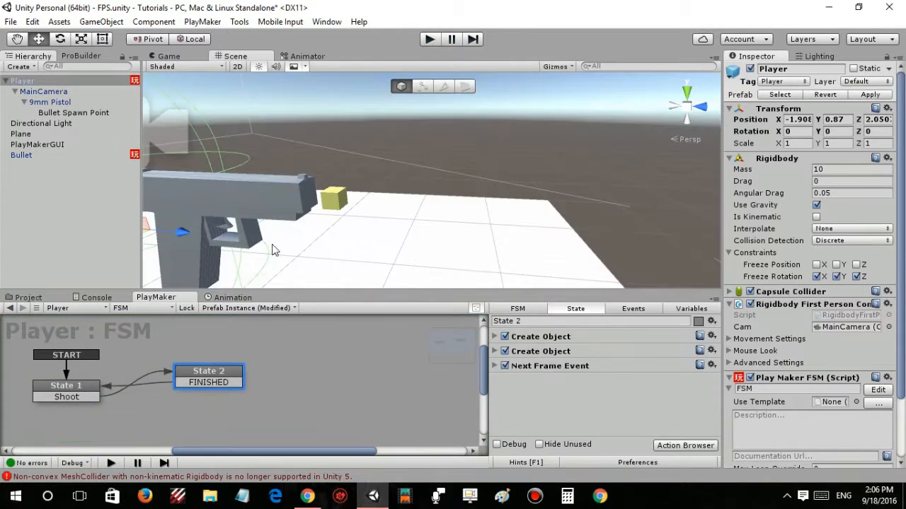
# - Create a new 3D cube in the scene near the pistol and Bullet
pyautogui.click(65, 156)
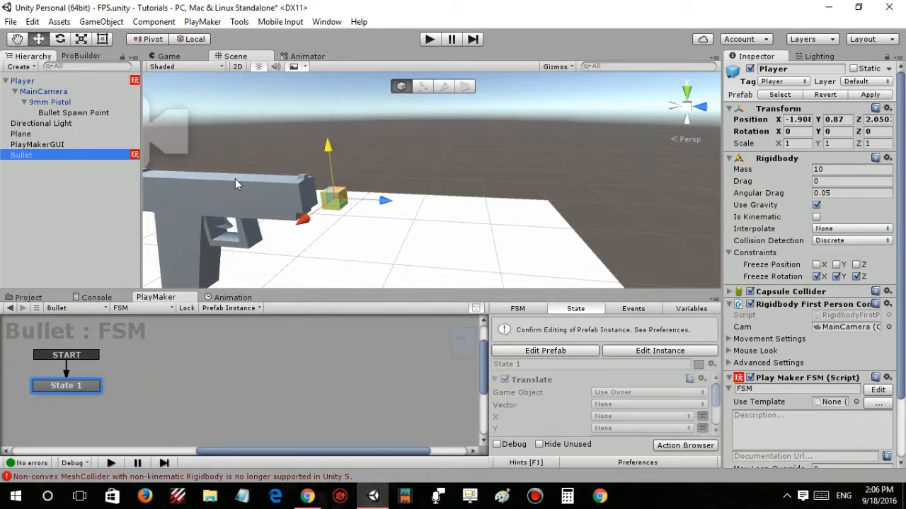
pyautogui.press('f')
pyautogui.press('w')
pyautogui.moveTo(479, 205)
pyautogui.mouseDown(button='right')
pyautogui.moveTo(514, 198)
pyautogui.moveTo(466, 202)
pyautogui.mouseUp(button='right')
pyautogui.press('d')
pyautogui.press('s')
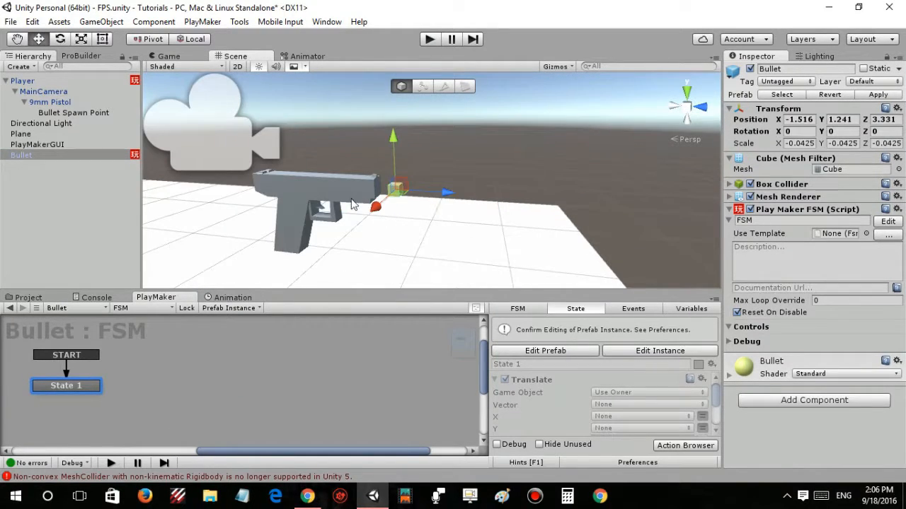
pyautogui.rightClick(75, 196)
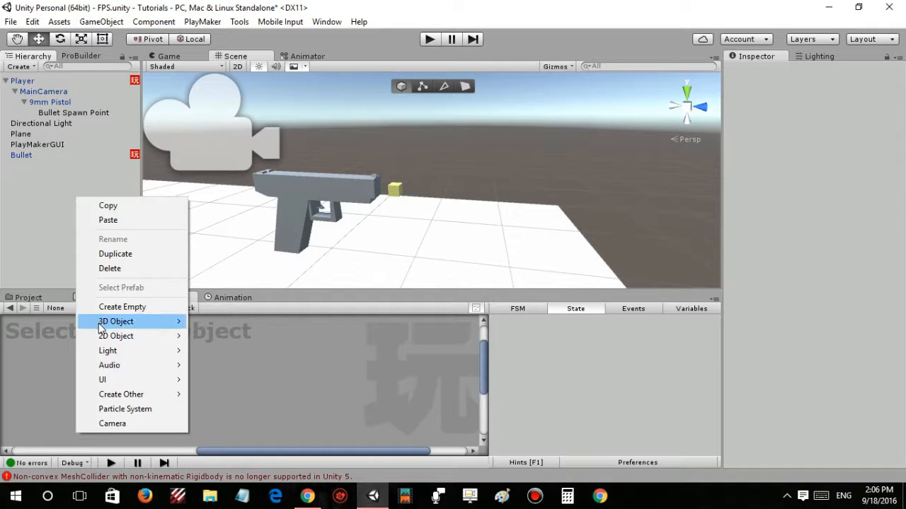
pyautogui.moveTo(106, 324)
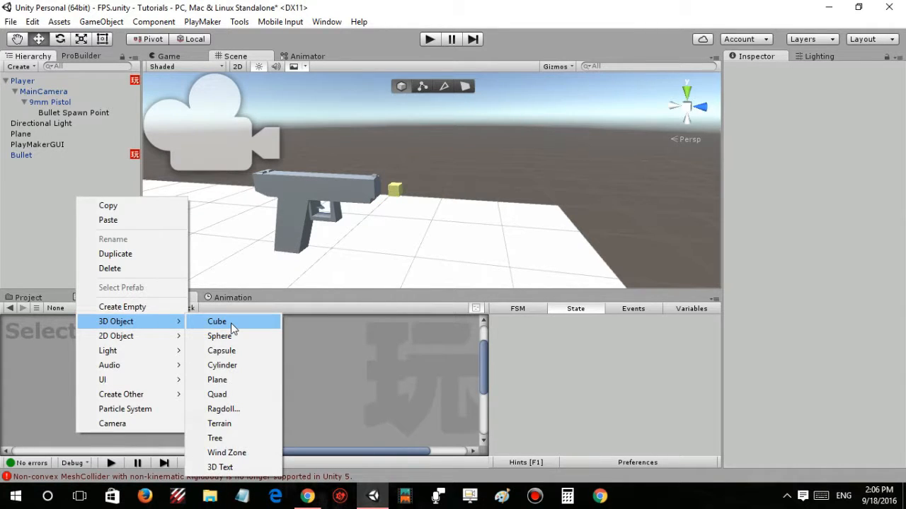
pyautogui.click(214, 322)
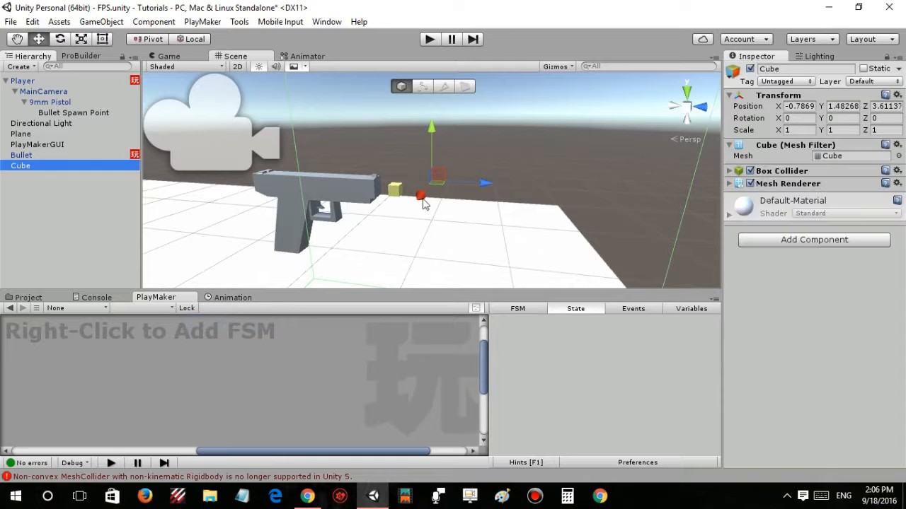
# - Move the cube beyond the pistol's muzzle, to about X 0.05 and Z 5.55
pyautogui.moveTo(484, 183); pyautogui.dragTo(671, 194)
pyautogui.press('s')
pyautogui.moveTo(464, 200); pyautogui.dragTo(493, 193, button='right')
pyautogui.moveTo(427, 180); pyautogui.dragTo(535, 183)
# - Scale the cube into a wide, thin wall of about 10.06 by 1.71 by 0.15
pyautogui.press('r')
pyautogui.moveTo(529, 125); pyautogui.dragTo(536, 87)
pyautogui.moveTo(545, 149); pyautogui.dragTo(648, 177, button='right')
pyautogui.press('a')
pyautogui.moveTo(481, 166); pyautogui.dragTo(655, 198)
pyautogui.moveTo(446, 191); pyautogui.dragTo(559, 185, button='right')
pyautogui.press('a')
pyautogui.moveTo(449, 175); pyautogui.dragTo(538, 186)
pyautogui.press('a')
pyautogui.press('s')
pyautogui.moveTo(484, 196); pyautogui.dragTo(528, 198, button='right')
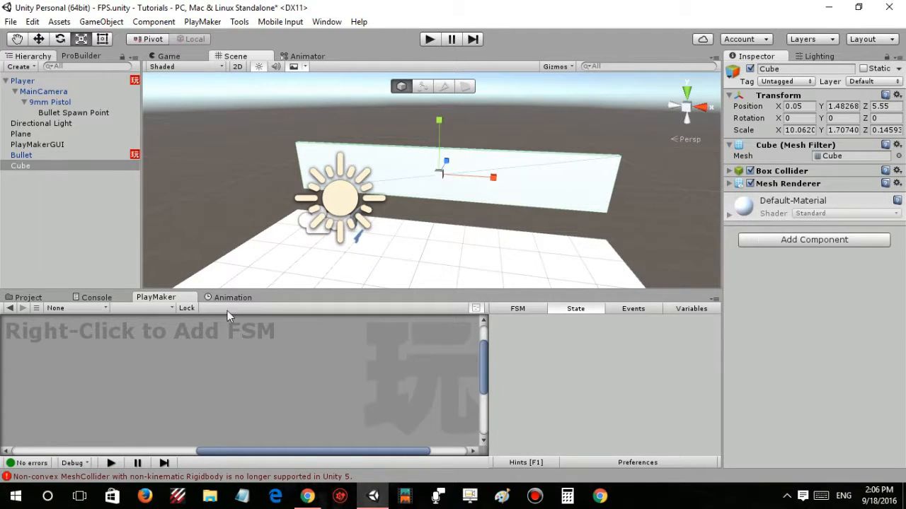
# - Enable editing of the Bullet's prefab instance and add a Rigidbody component to the Bullet
pyautogui.click(61, 155)
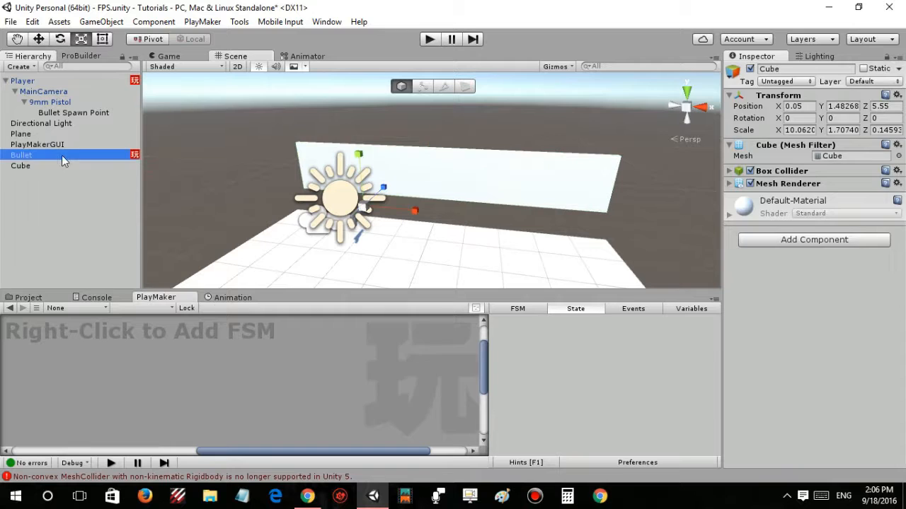
pyautogui.click(629, 354)
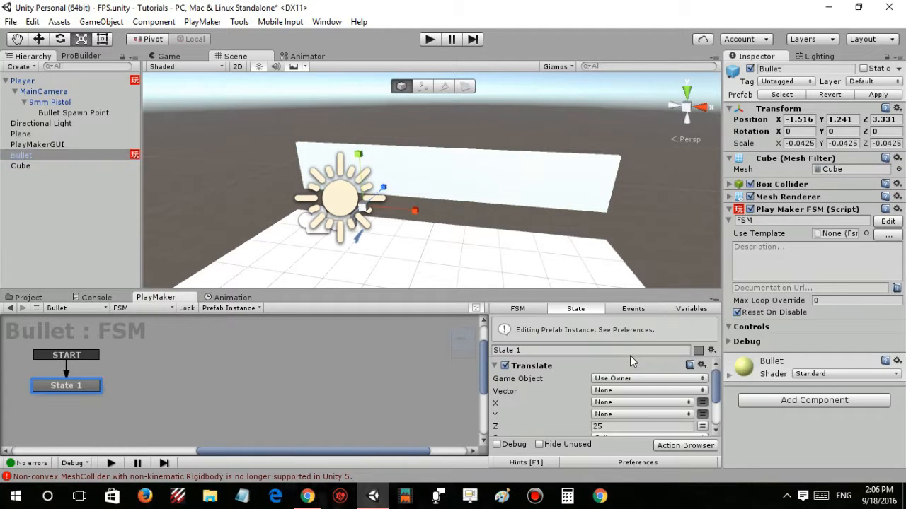
pyautogui.click(495, 366)
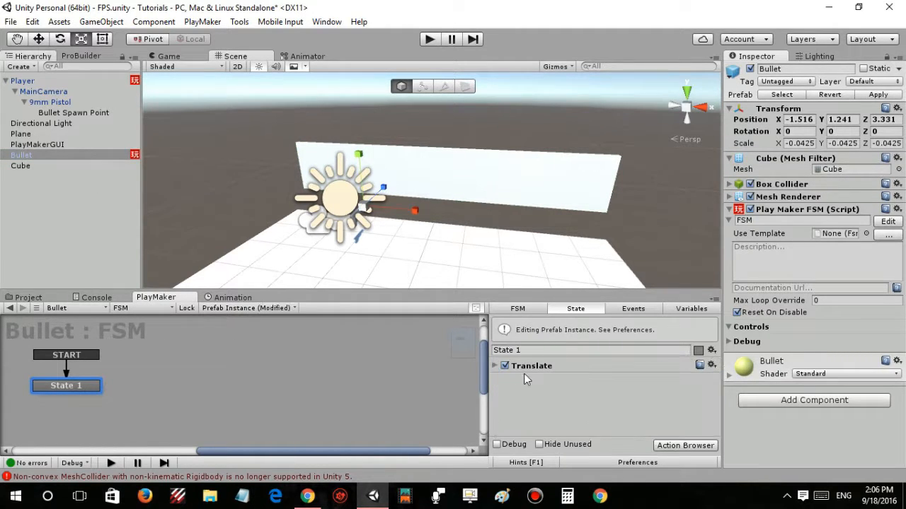
pyautogui.click(772, 399)
pyautogui.click(758, 224)
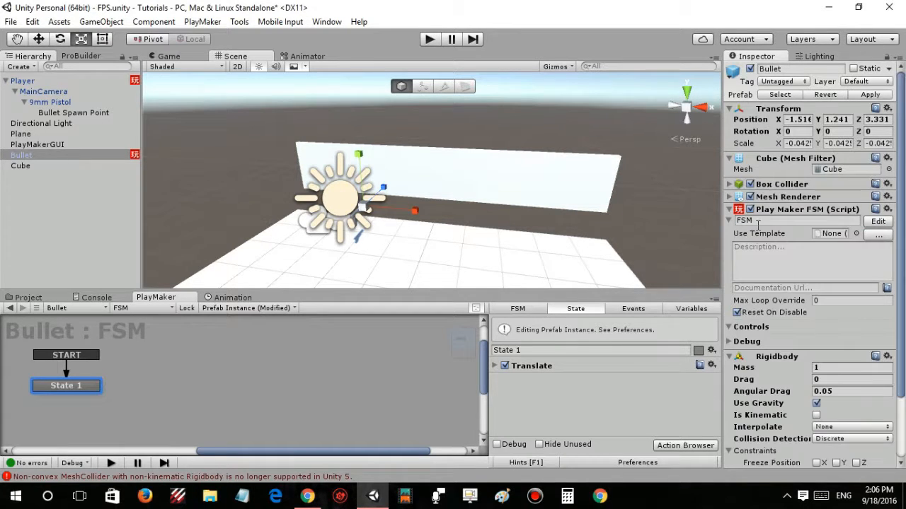
pyautogui.scroll(-3, 800, 397)
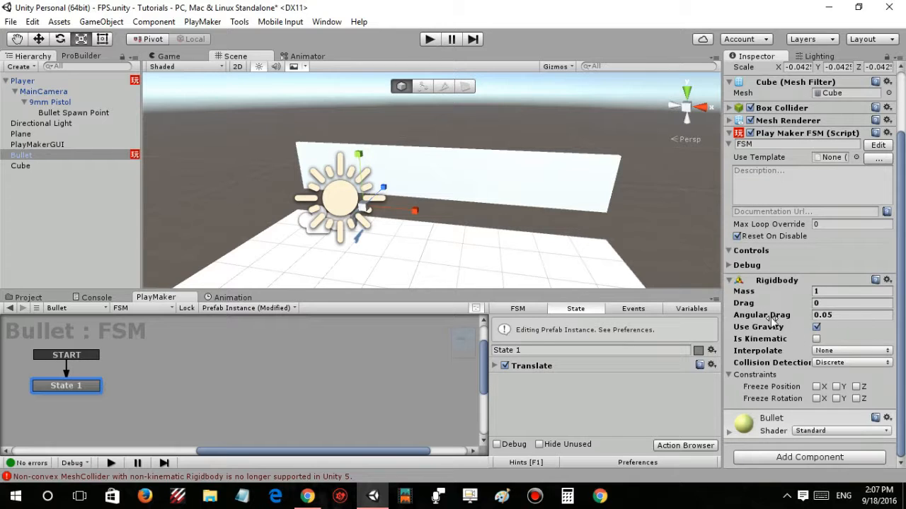
# - Disable the Translate action in the Bullet's State 1 and add the Physics action Add Force
pyautogui.click(505, 366)
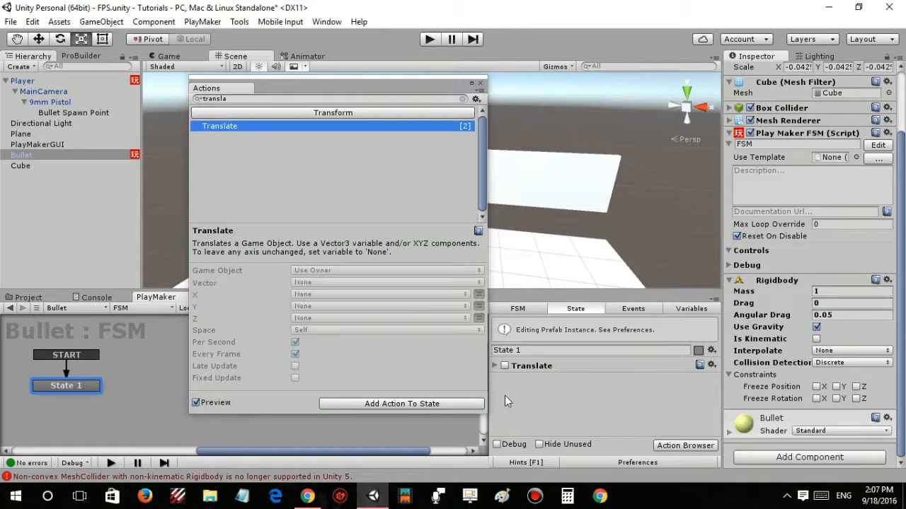
pyautogui.write('a')
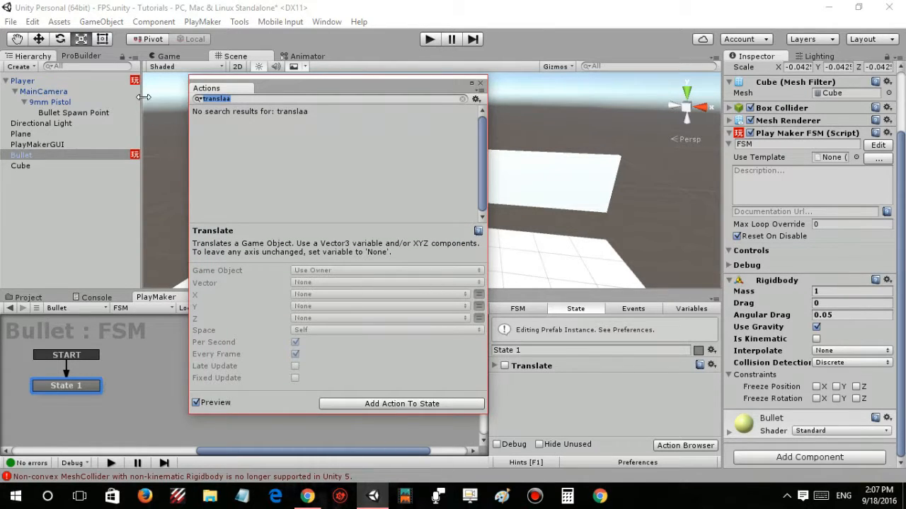
pyautogui.write('add f')
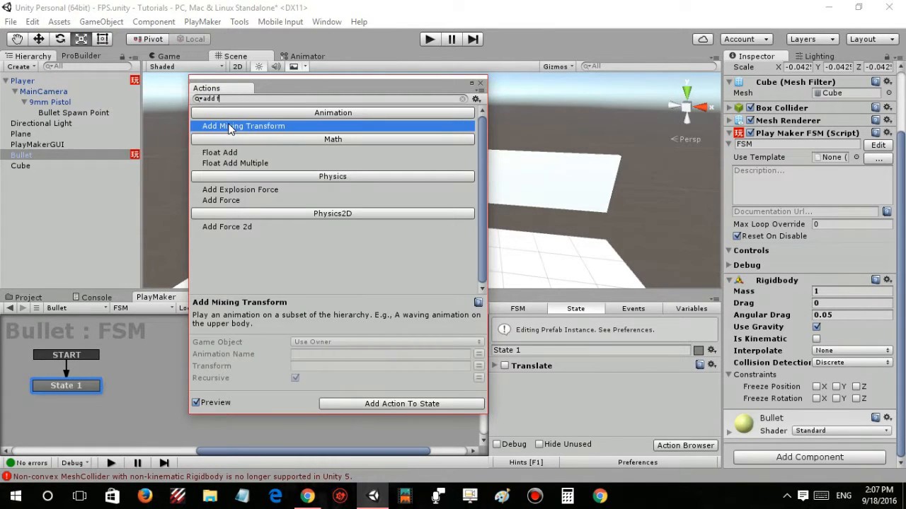
pyautogui.doubleClick(227, 200)
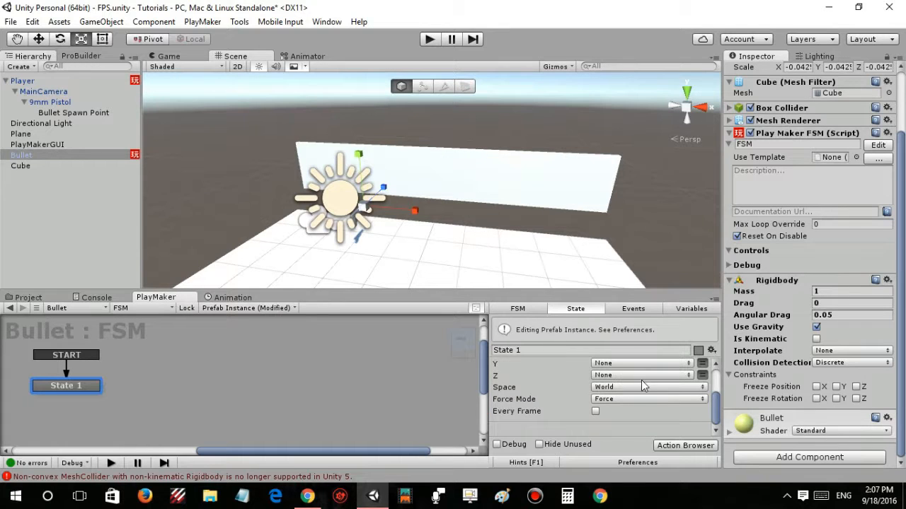
# - Set Add Force to Z 200 in Self space, keep its Force mode, and move the action above Translate
pyautogui.click(702, 376)
pyautogui.click(652, 376)
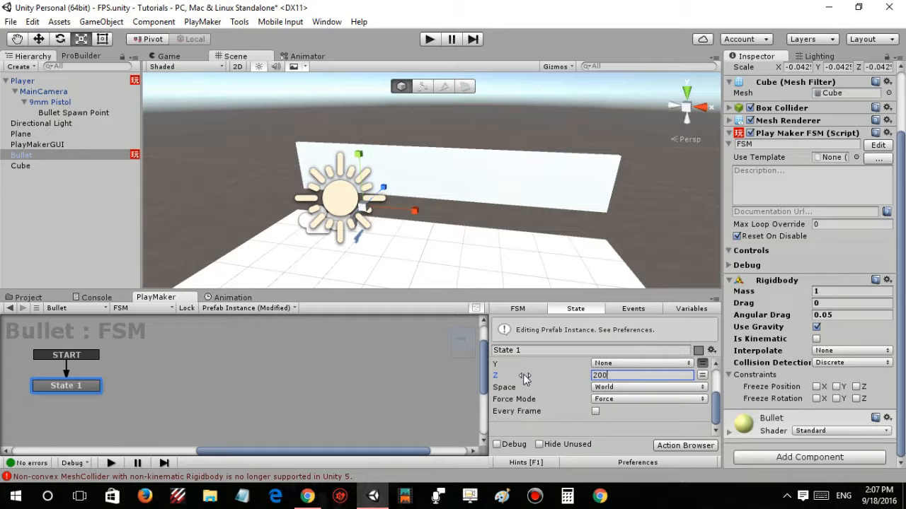
pyautogui.click(609, 388)
pyautogui.click(618, 417)
pyautogui.click(607, 400)
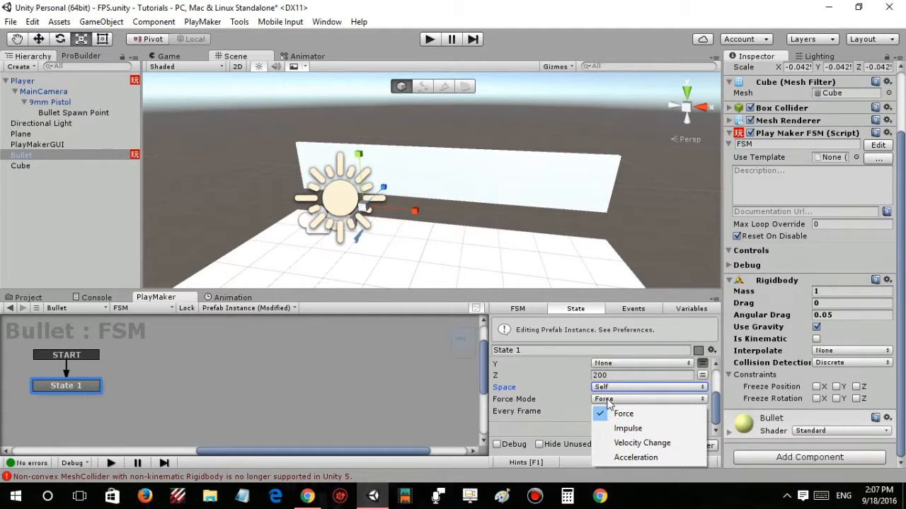
pyautogui.click(570, 411)
pyautogui.scroll(5, 570, 404)
pyautogui.click(496, 381)
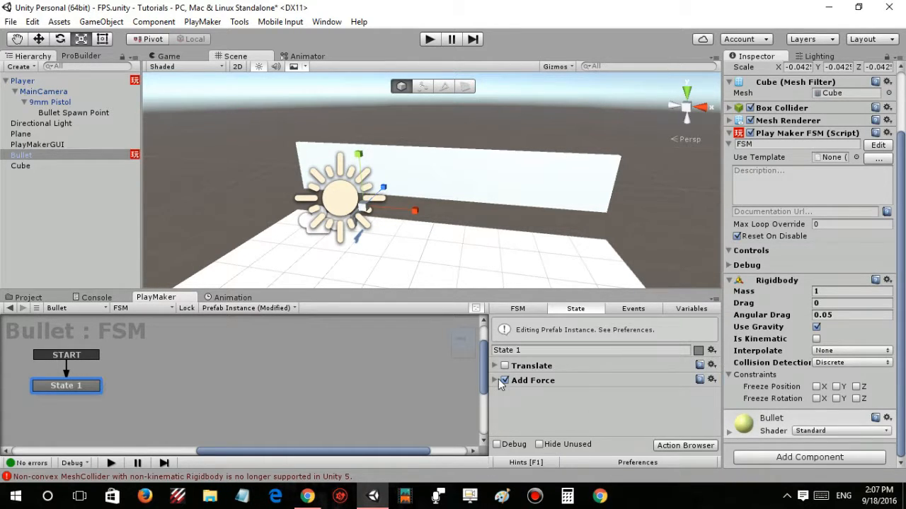
pyautogui.moveTo(522, 384); pyautogui.dragTo(527, 366)
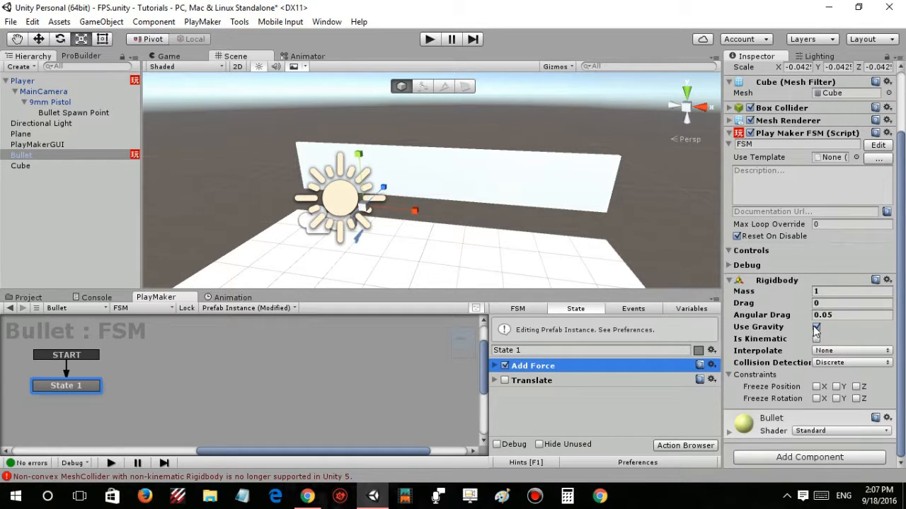
# - Turn off Use Gravity and set Collision Detection to Continuous on the Bullet's Rigidbody, applying the changes to the prefab
pyautogui.click(817, 328)
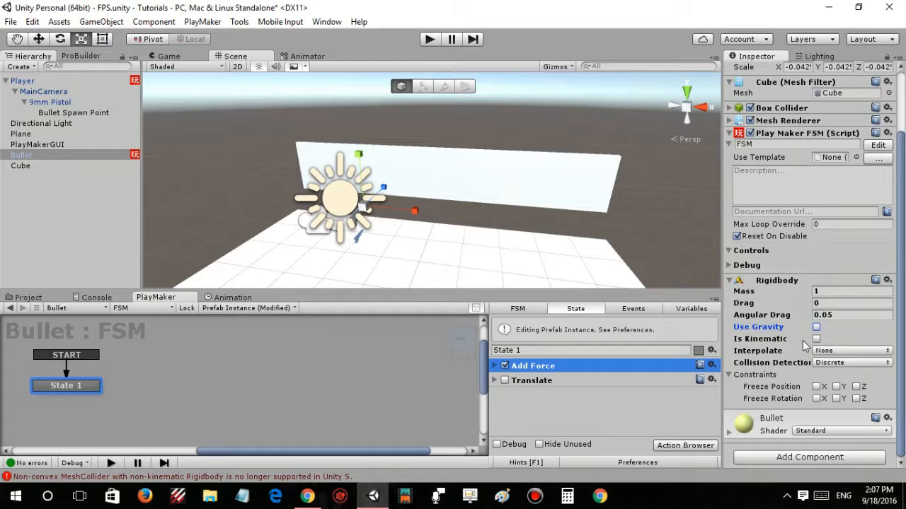
pyautogui.click(824, 363)
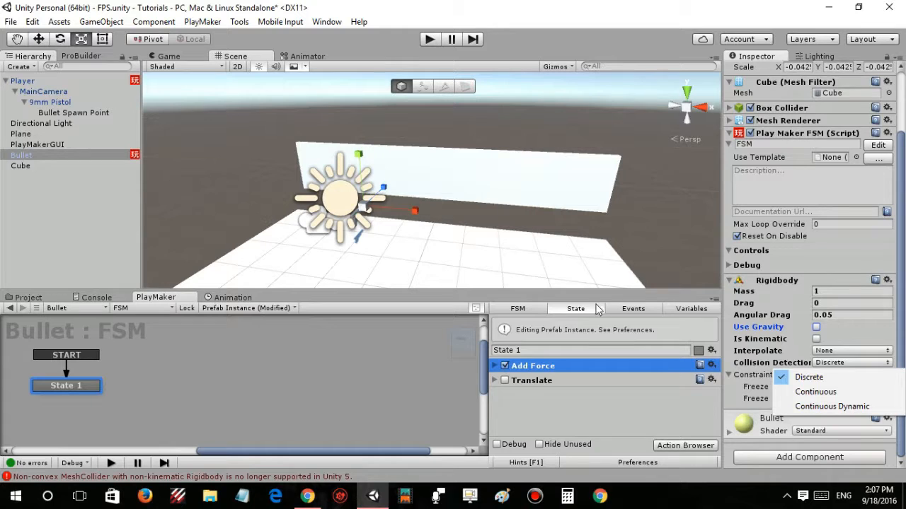
pyautogui.click(817, 394)
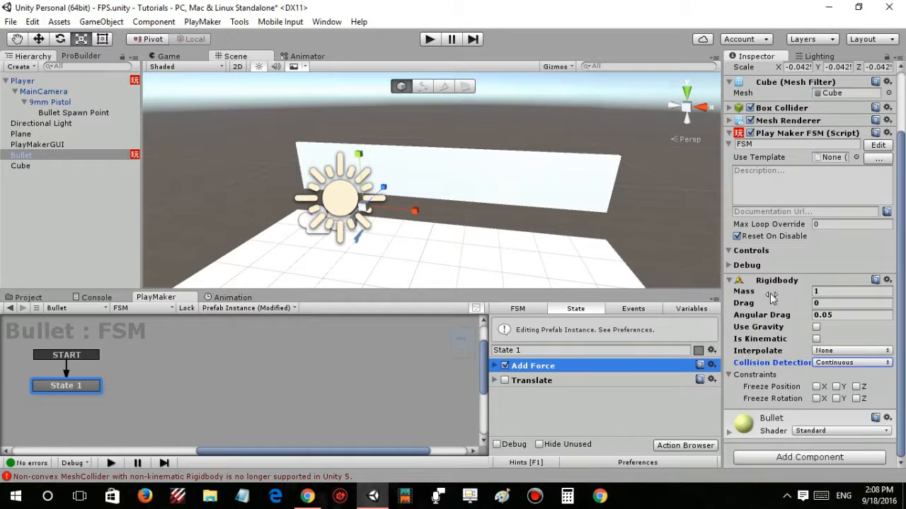
pyautogui.scroll(3, 762, 304)
pyautogui.click(860, 95)
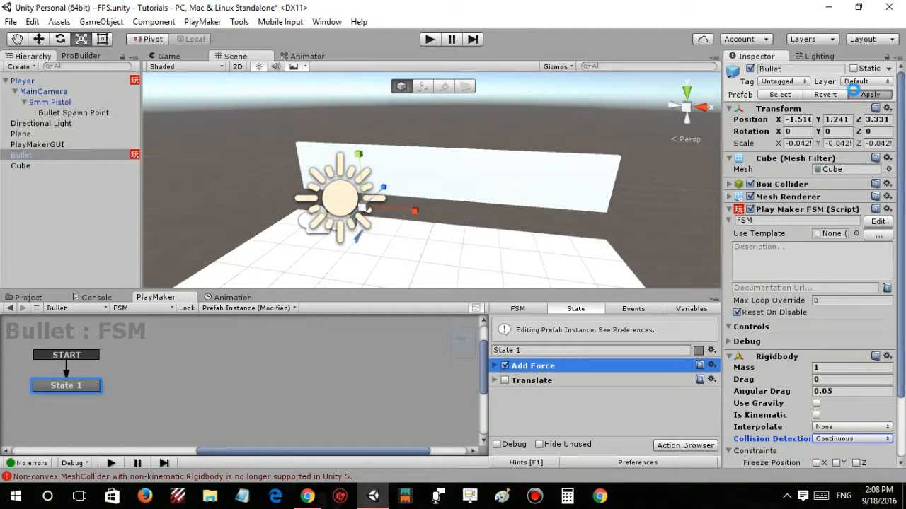
# - Run the game and fire repeatedly at the wall from different angles to test bullet collisions, and stop play mode
pyautogui.click(434, 41)
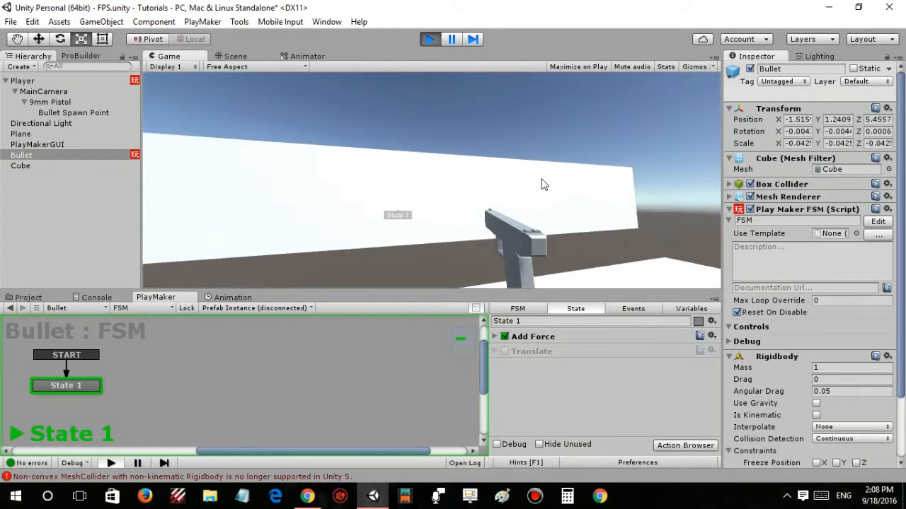
pyautogui.click(543, 201)
pyautogui.click(543, 199)
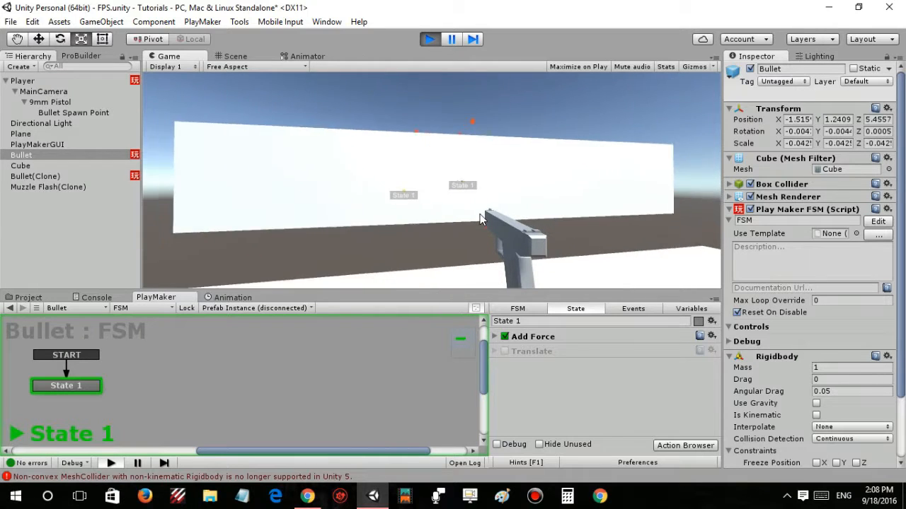
pyautogui.click(501, 217)
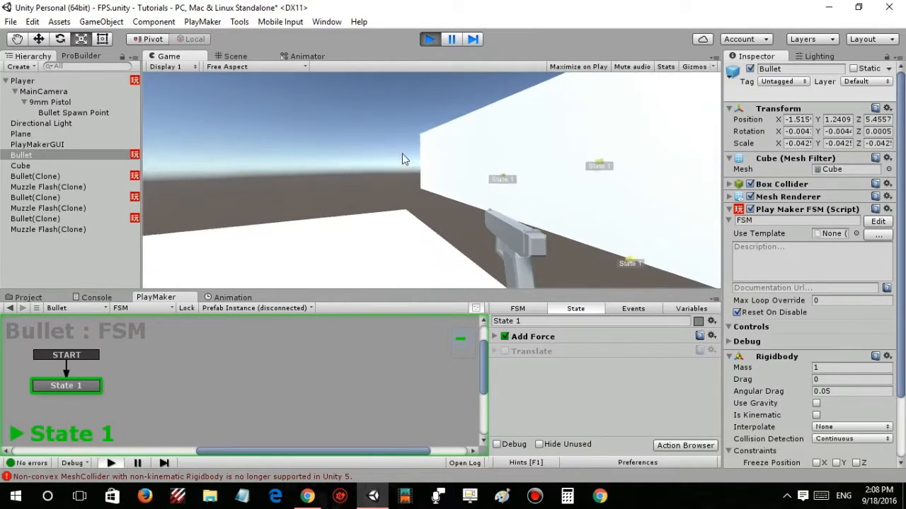
pyautogui.click(366, 124)
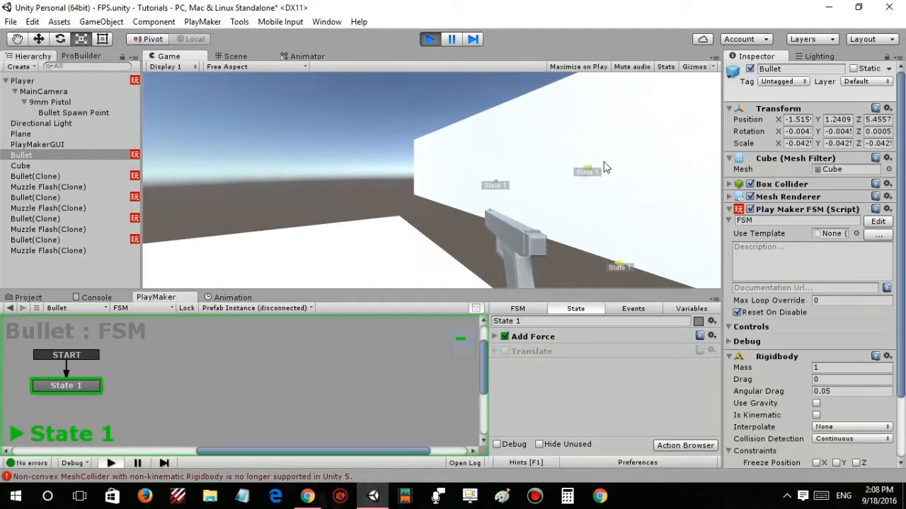
pyautogui.click(582, 183)
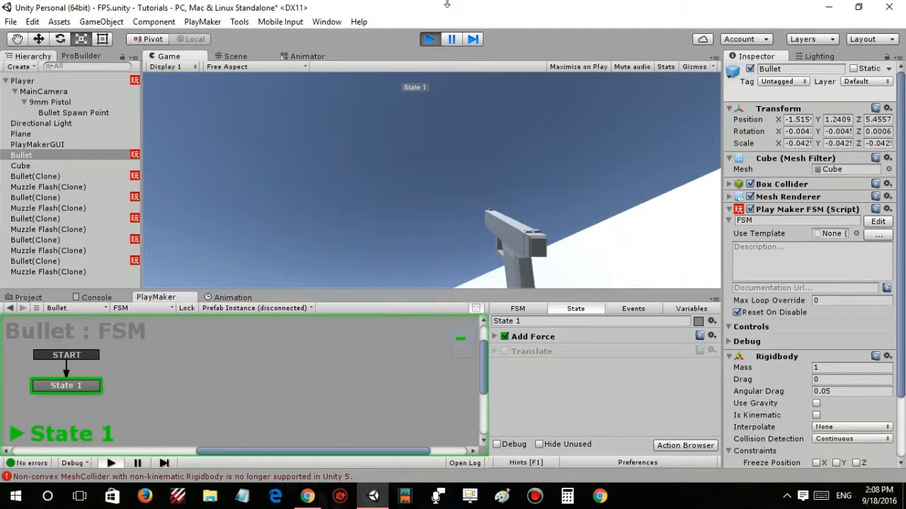
pyautogui.click(538, 205)
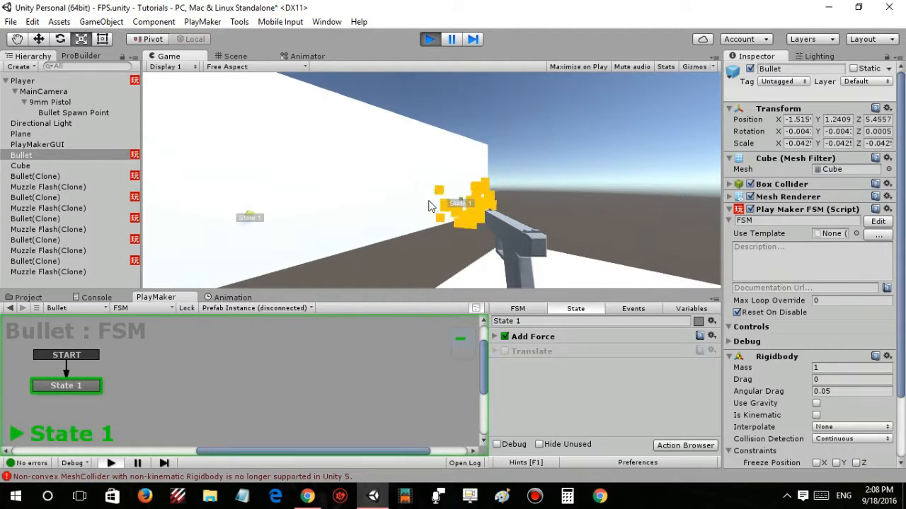
pyautogui.click(237, 160)
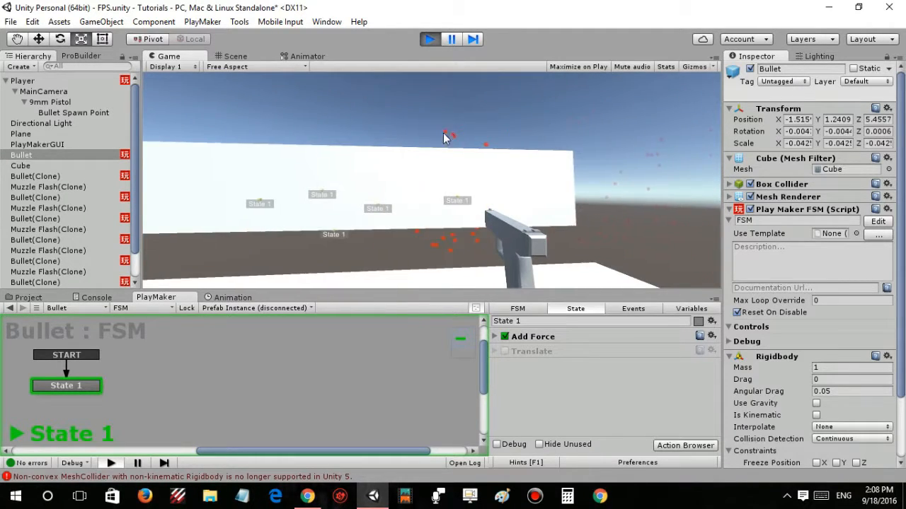
pyautogui.click(435, 134)
pyautogui.click(380, 126)
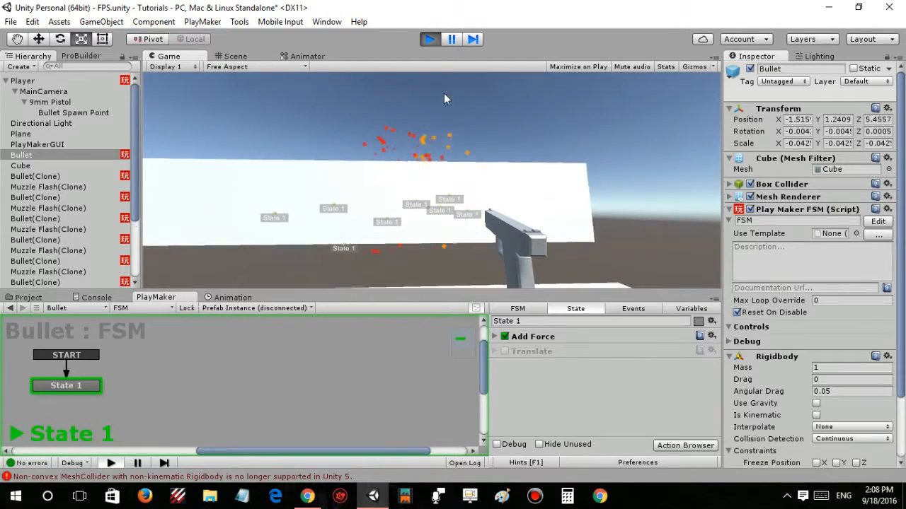
pyautogui.click(429, 39)
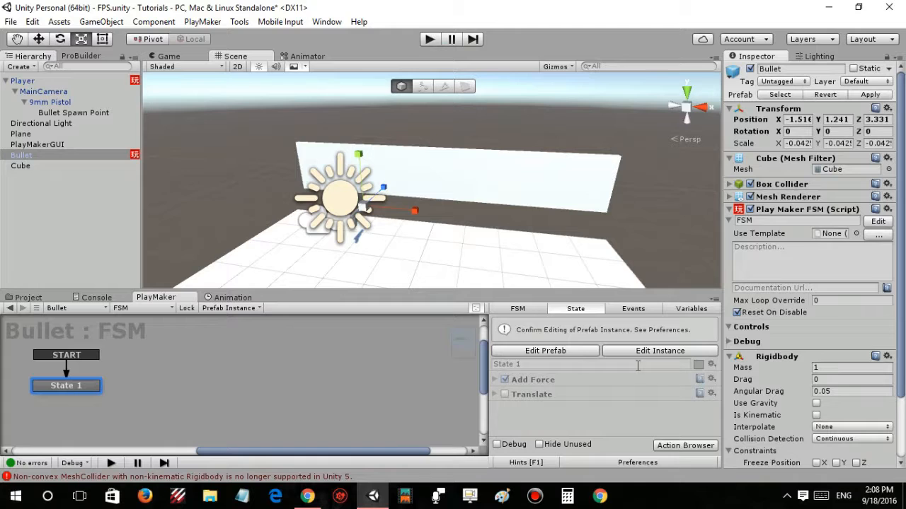
# - Enable editing of the Bullet's prefab instance and delete the disabled Translate action from State 1
pyautogui.click(633, 351)
pyautogui.rightClick(521, 379)
pyautogui.click(538, 368)
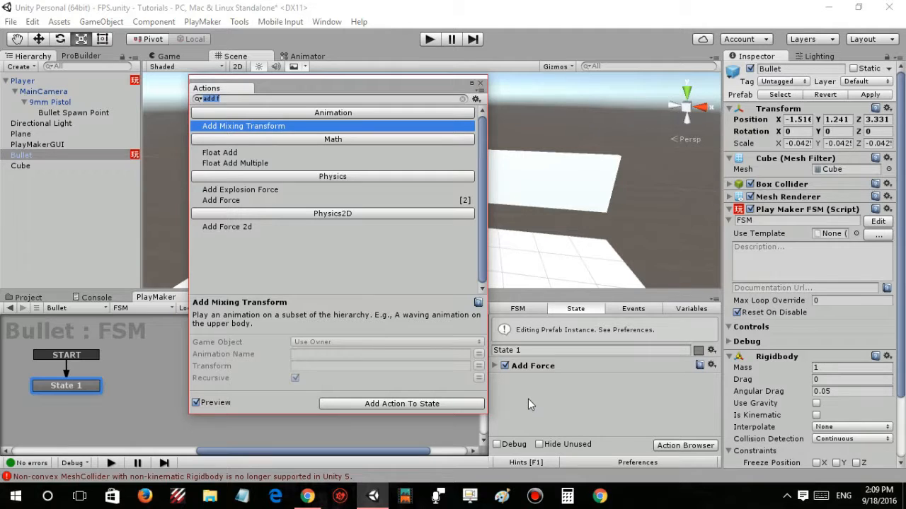
# - Add a Collision Event action to State 1 of the Bullet's FSM
pyautogui.write('collo')
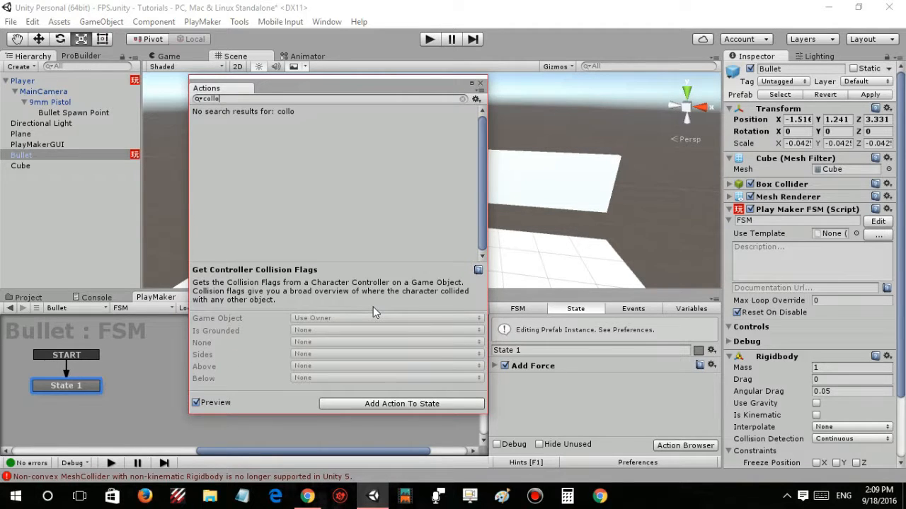
pyautogui.press('BackSpace')
pyautogui.click(231, 154)
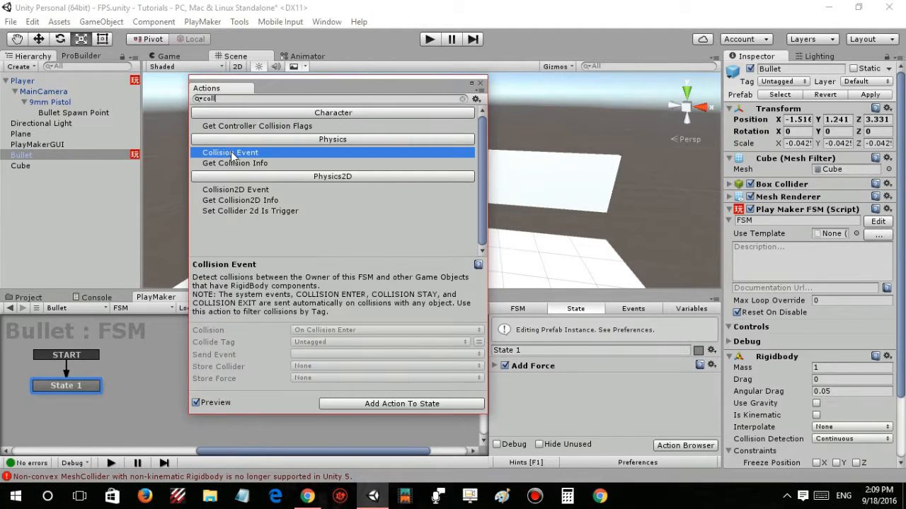
pyautogui.doubleClick(232, 153)
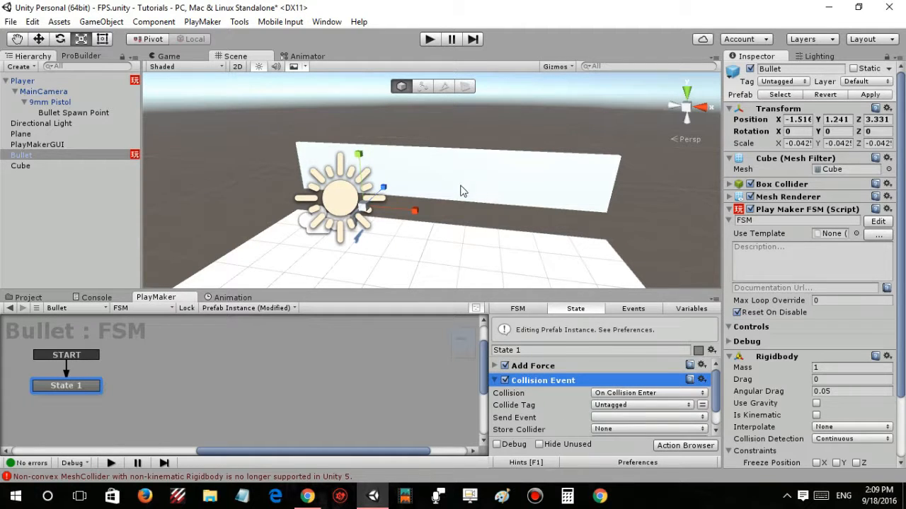
# - Make the Collision Event send a new event named Destroy Bullet and add its transition to State 1
pyautogui.click(602, 419)
pyautogui.click(602, 414)
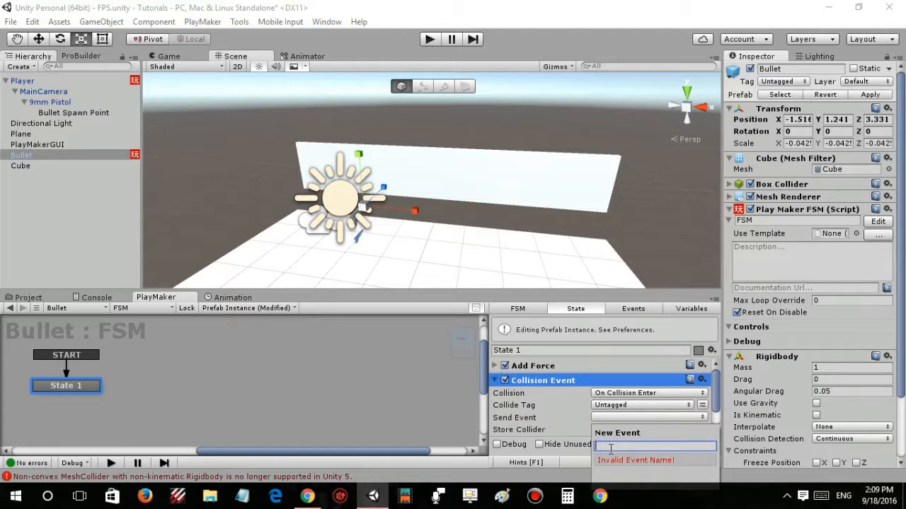
pyautogui.write('D')
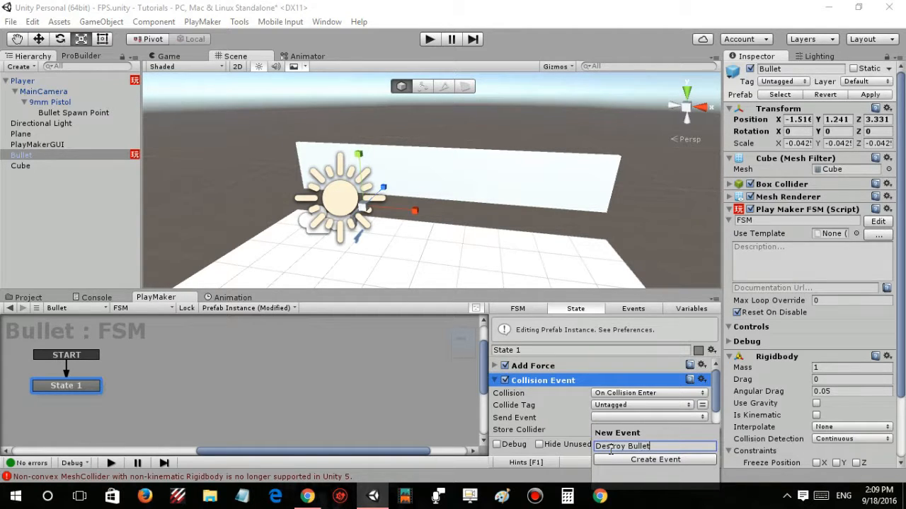
pyautogui.write('estroy Bullet')
pyautogui.press('Return')
pyautogui.scroll(-1, 585, 416)
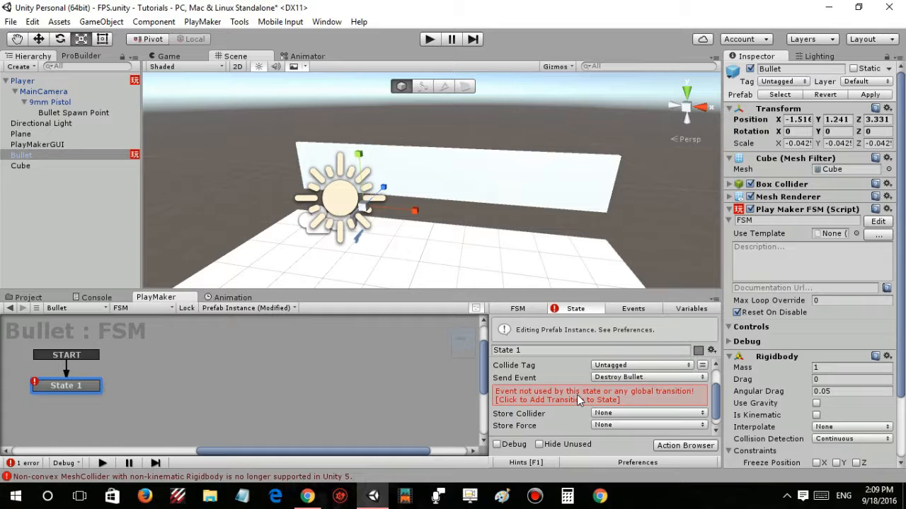
pyautogui.click(577, 396)
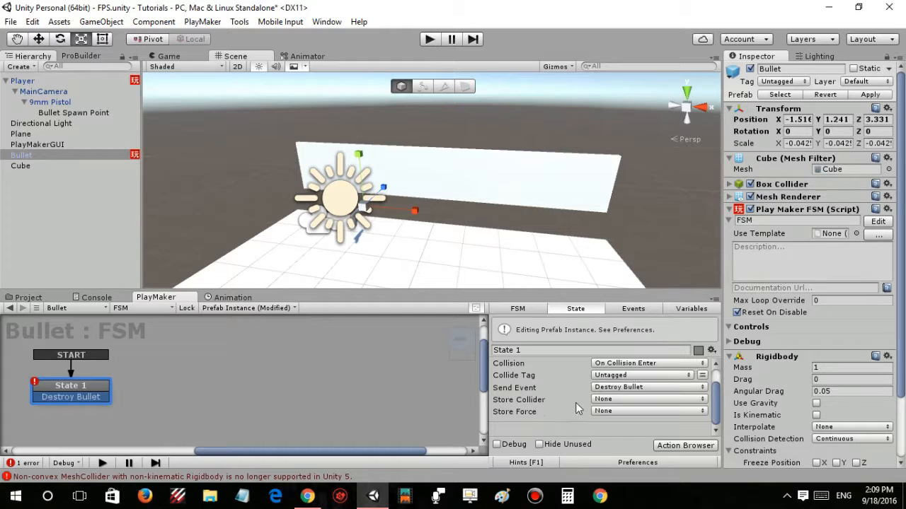
pyautogui.scroll(2, 539, 403)
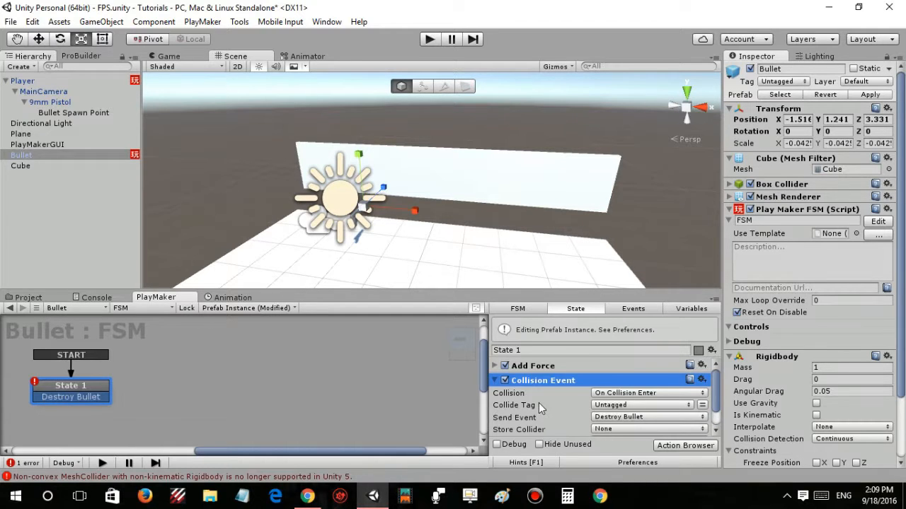
# - Link the Destroy Bullet transition to a new State 2 and add a Get Collision Info action there
pyautogui.moveTo(51, 396); pyautogui.dragTo(213, 396)
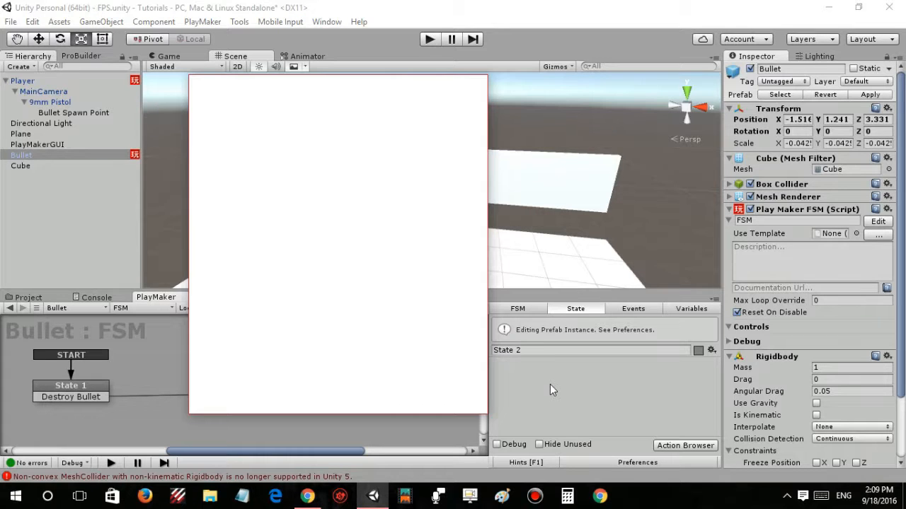
pyautogui.write('get coll')
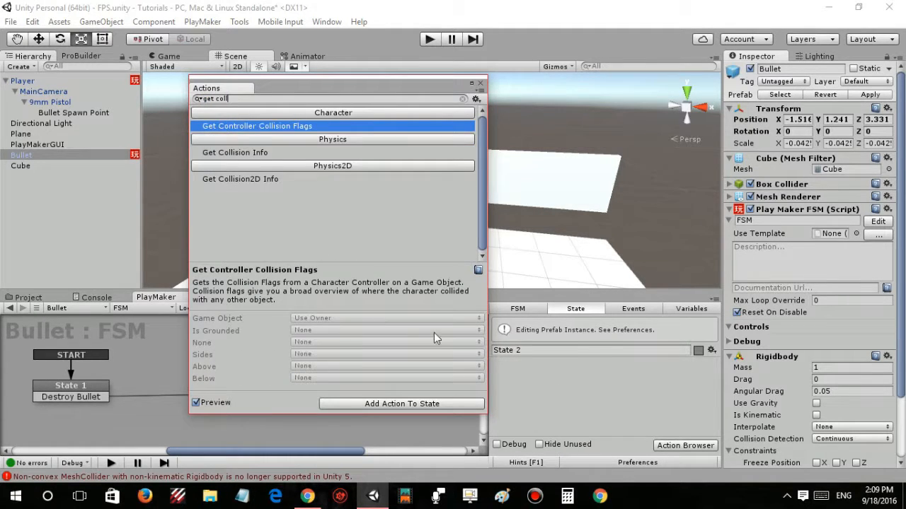
pyautogui.doubleClick(261, 153)
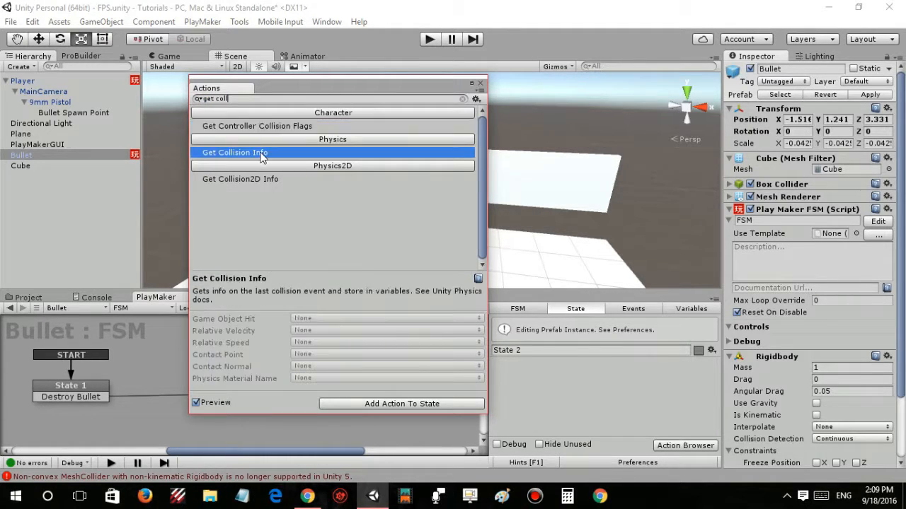
# - Store the Contact Point of Get Collision Info in a new variable named HitPoint
pyautogui.click(606, 388)
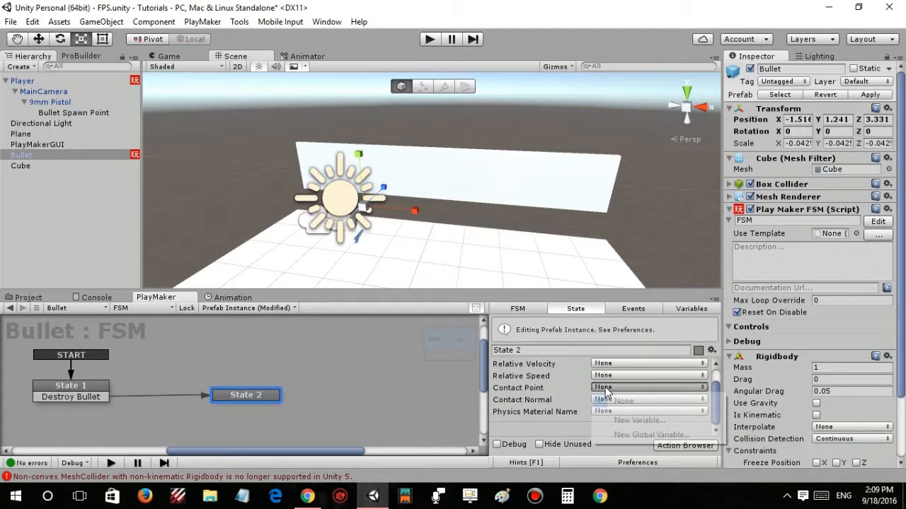
pyautogui.click(637, 421)
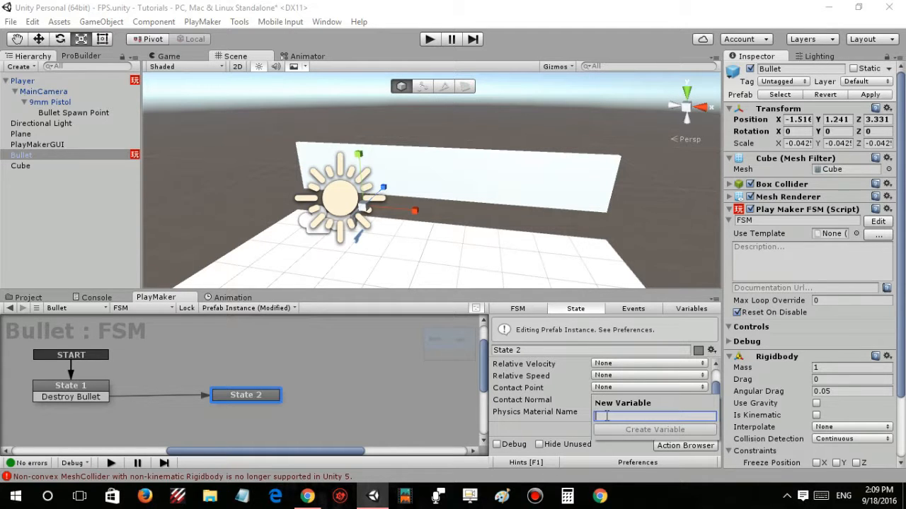
pyautogui.write('HitPo')
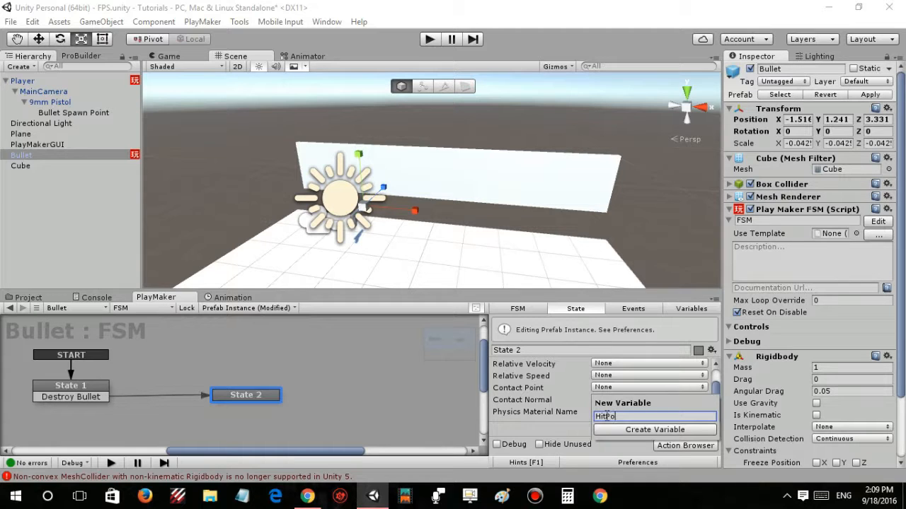
pyautogui.write('int')
pyautogui.press('Return')
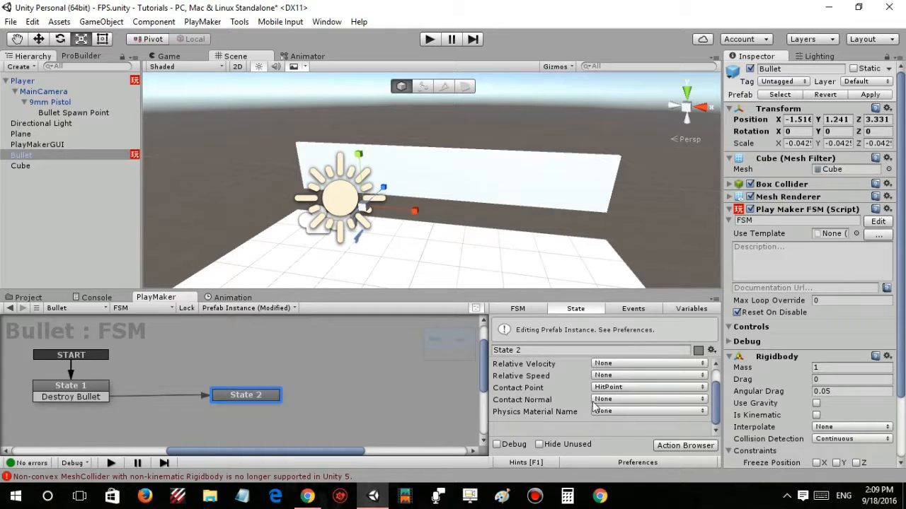
pyautogui.scroll(1, 582, 403)
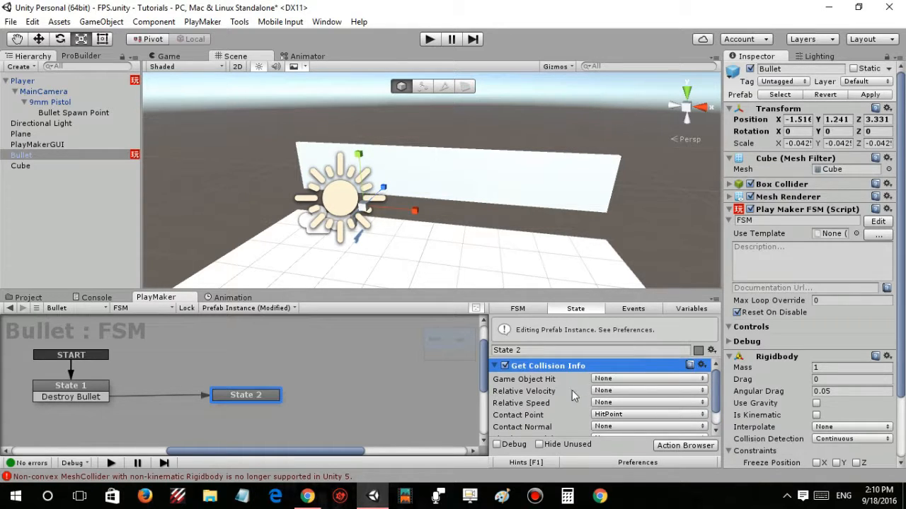
pyautogui.scroll(-1, 572, 390)
pyautogui.keyDown('alt'); pyautogui.moveTo(380, 194); pyautogui.dragTo(445, 170); pyautogui.keyUp('alt')
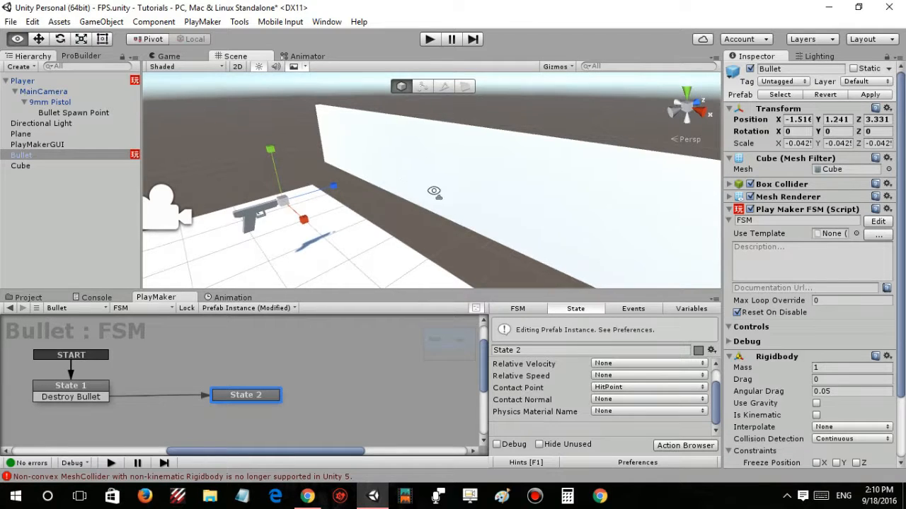
pyautogui.keyDown('alt'); pyautogui.moveTo(434, 191); pyautogui.dragTo(467, 198); pyautogui.keyUp('alt')
pyautogui.scroll(2, 554, 397)
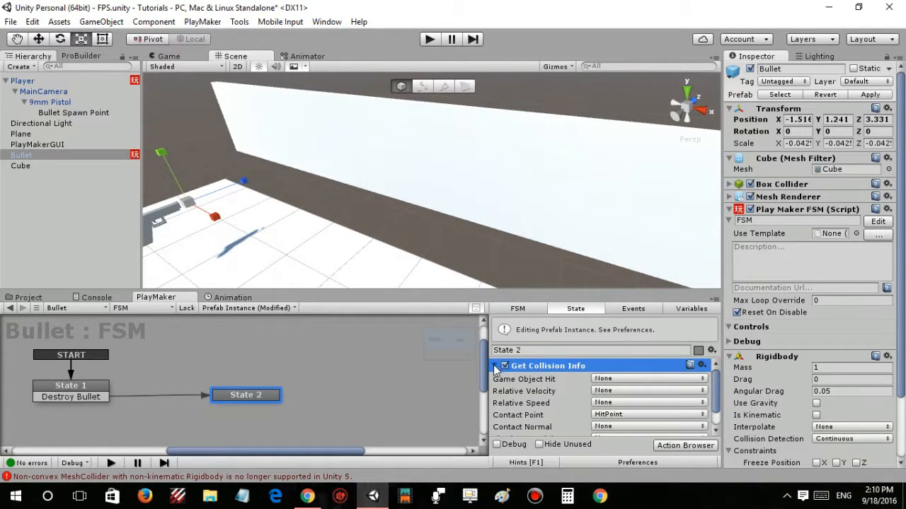
pyautogui.scroll(-2, 568, 401)
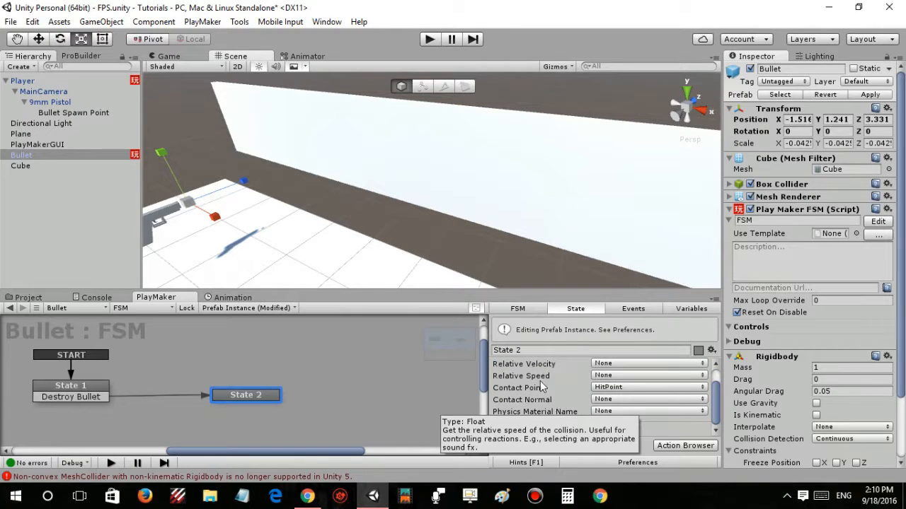
pyautogui.scroll(2, 595, 380)
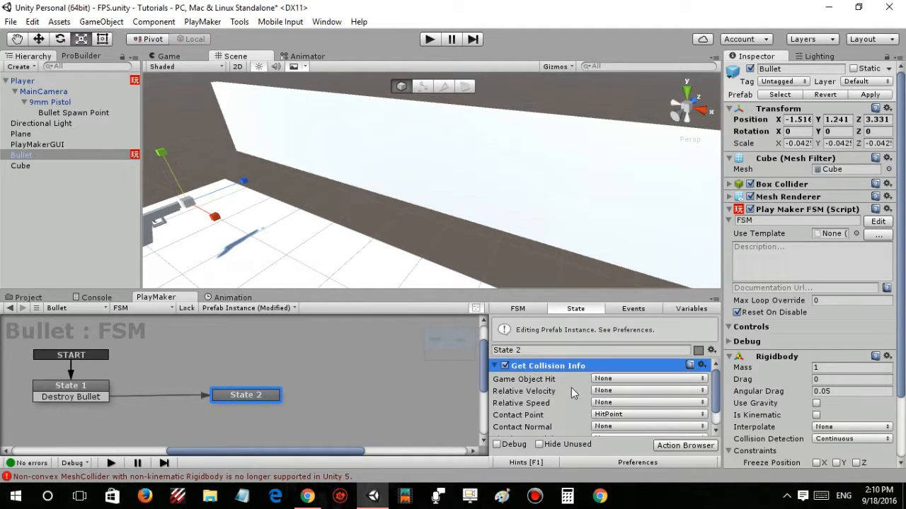
# - Collapse Get Collision Info and add a Create Object action to State 2
pyautogui.click(496, 366)
pyautogui.doubleClick(515, 390)
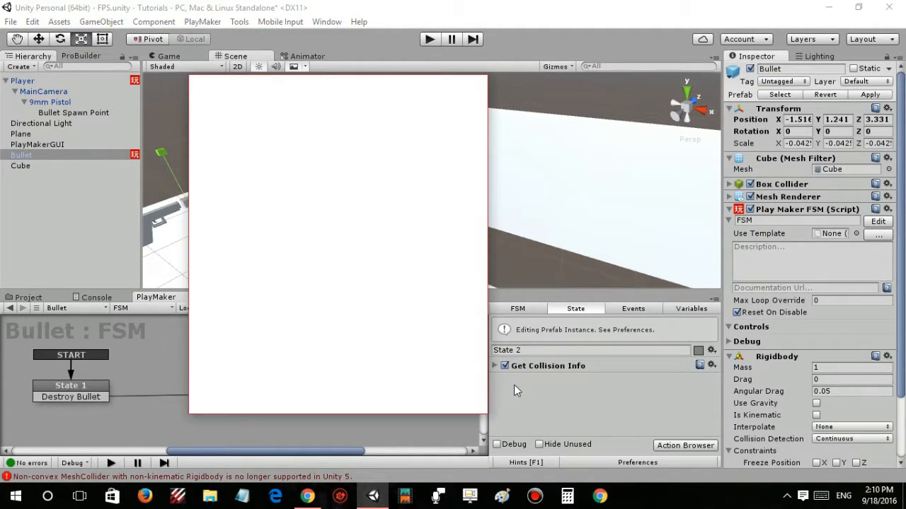
pyautogui.write('create')
pyautogui.click(252, 137)
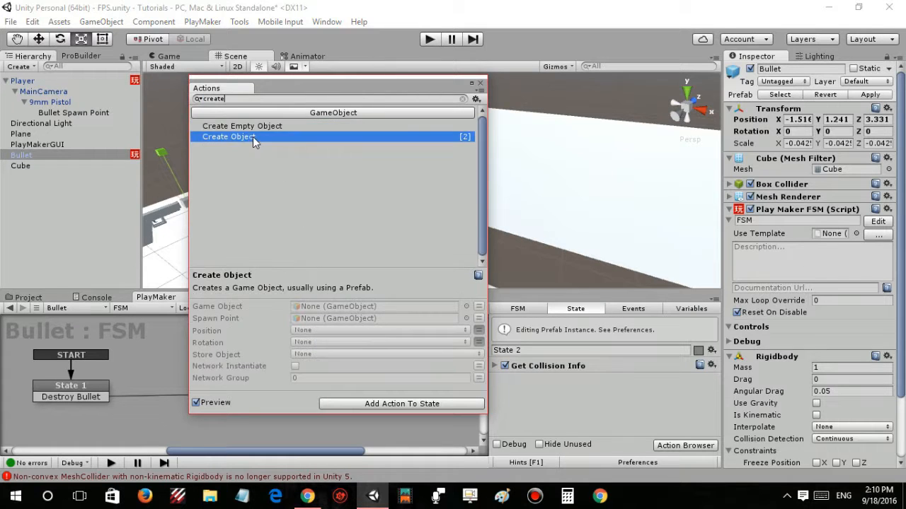
pyautogui.doubleClick(252, 137)
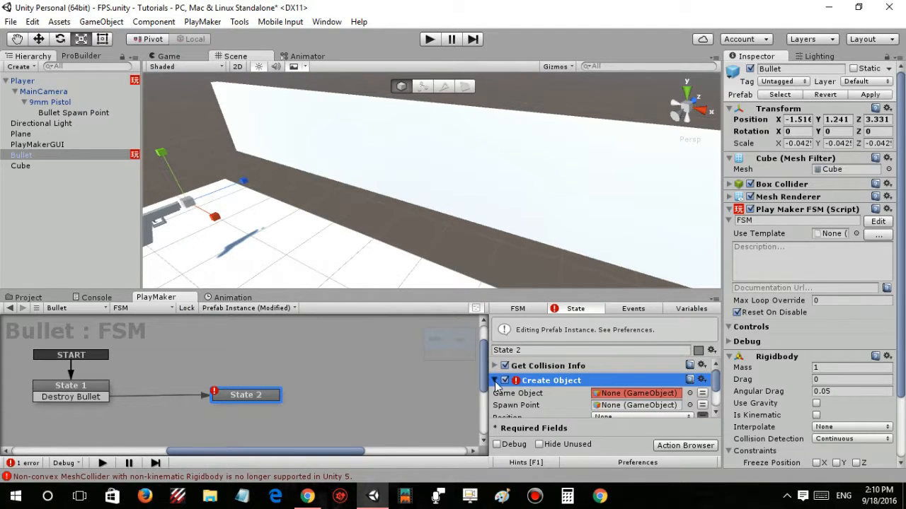
# - Collapse Create Object, add a Destroy Self action below it in State 2, and collapse that action too
pyautogui.click(495, 382)
pyautogui.doubleClick(517, 425)
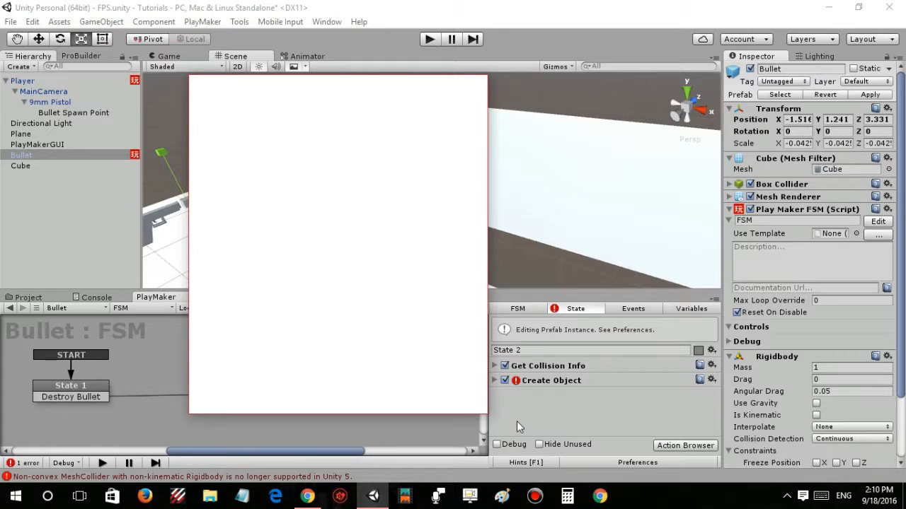
pyautogui.write('destroy se')
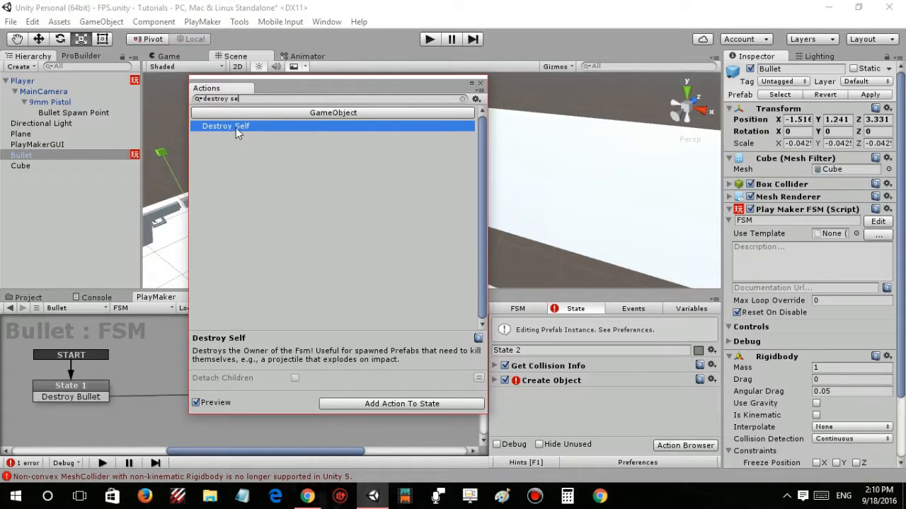
pyautogui.doubleClick(235, 127)
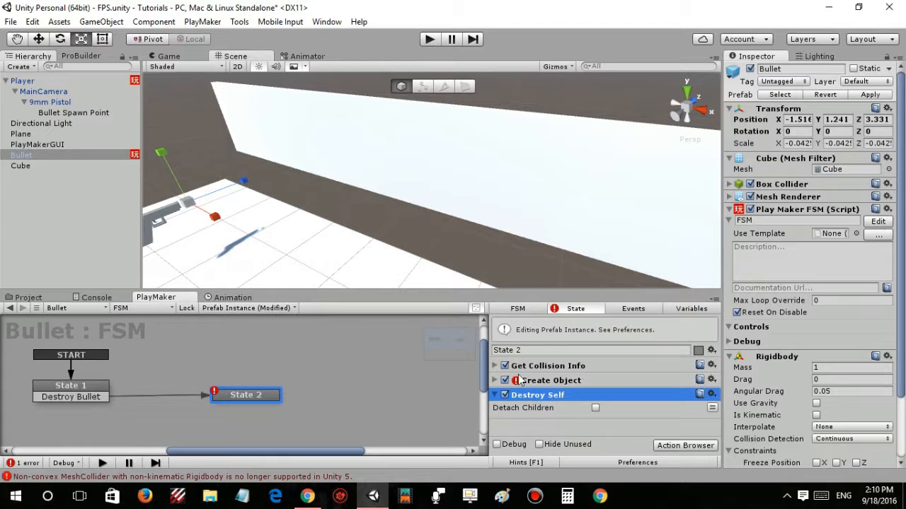
pyautogui.click(494, 394)
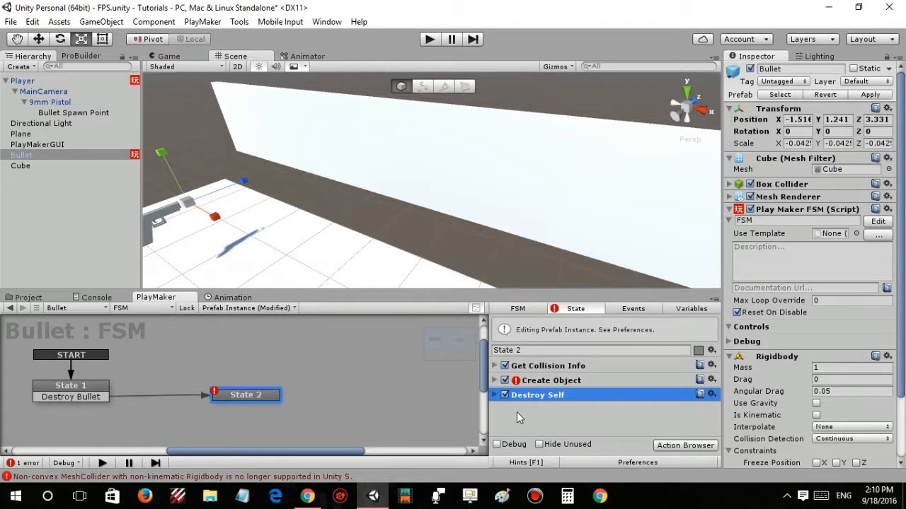
pyautogui.click(513, 413)
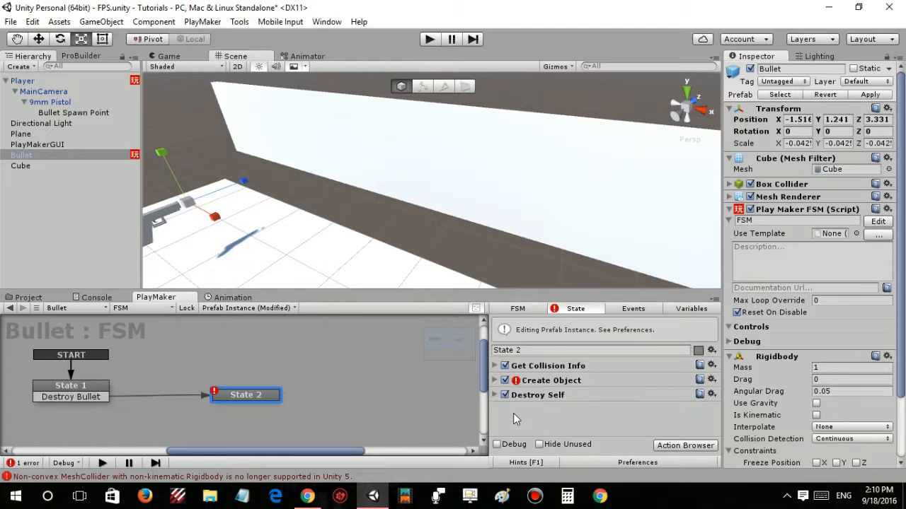
# - Expand Create Object, then create a 2D Sprite in the scene and shift it toward the wall to about Z 3.37
pyautogui.click(494, 381)
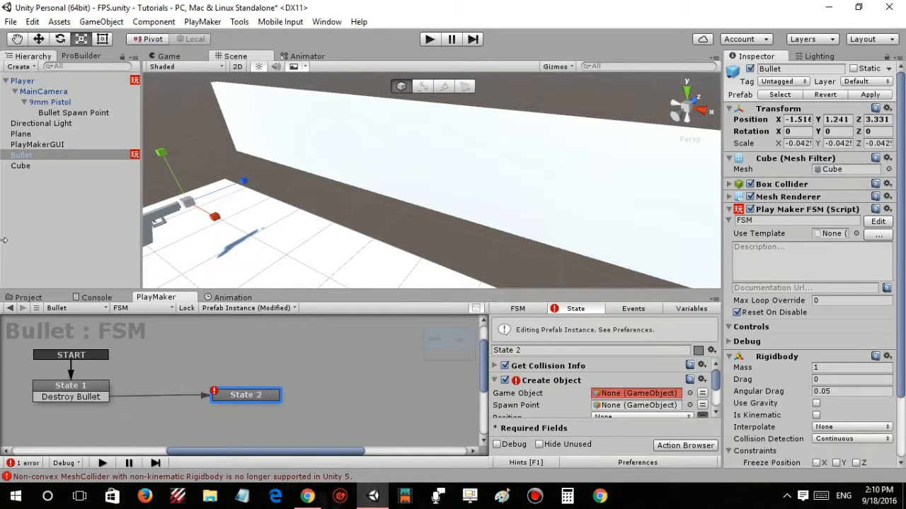
pyautogui.rightClick(48, 209)
pyautogui.moveTo(95, 336)
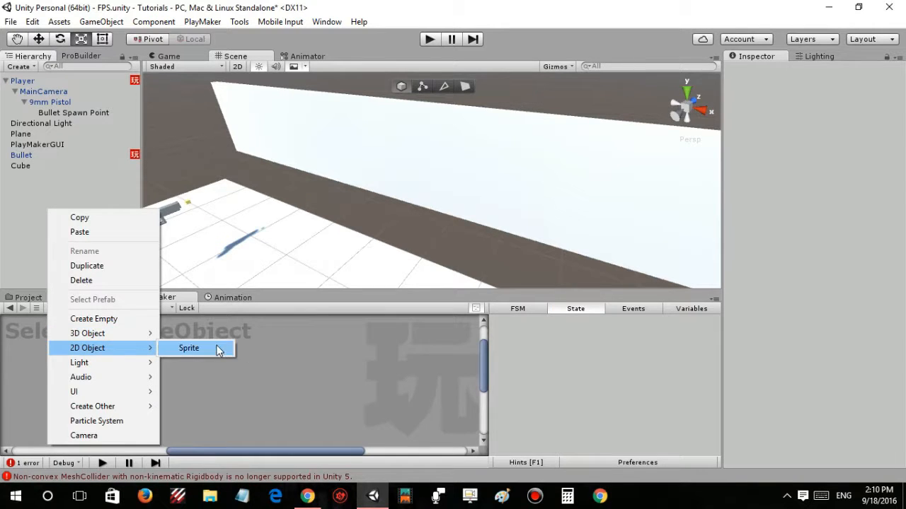
pyautogui.click(213, 348)
pyautogui.moveTo(433, 215); pyautogui.dragTo(354, 203, button='right')
pyautogui.press('w')
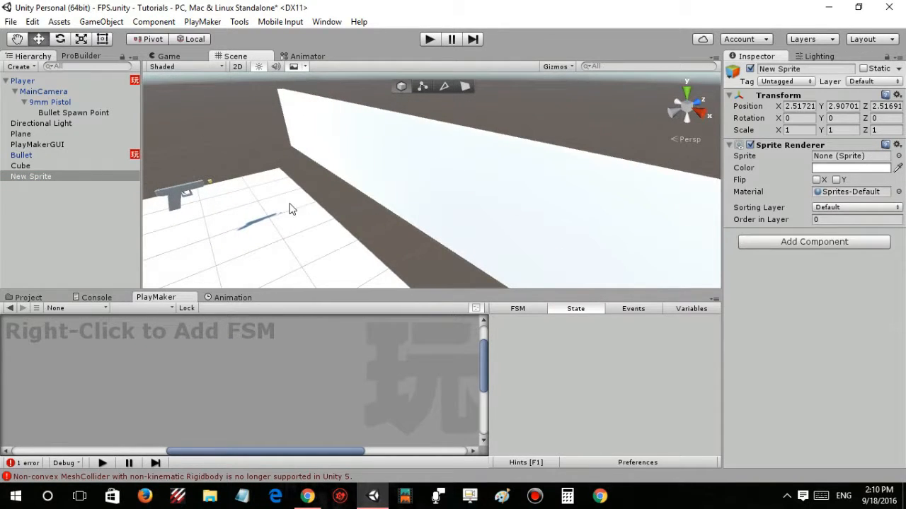
pyautogui.press('s')
pyautogui.moveTo(276, 204); pyautogui.dragTo(331, 190, button='right')
pyautogui.moveTo(476, 165); pyautogui.dragTo(521, 152)
# - Assign the built-in Knob sprite to the new sprite's Sprite Renderer
pyautogui.click(898, 155)
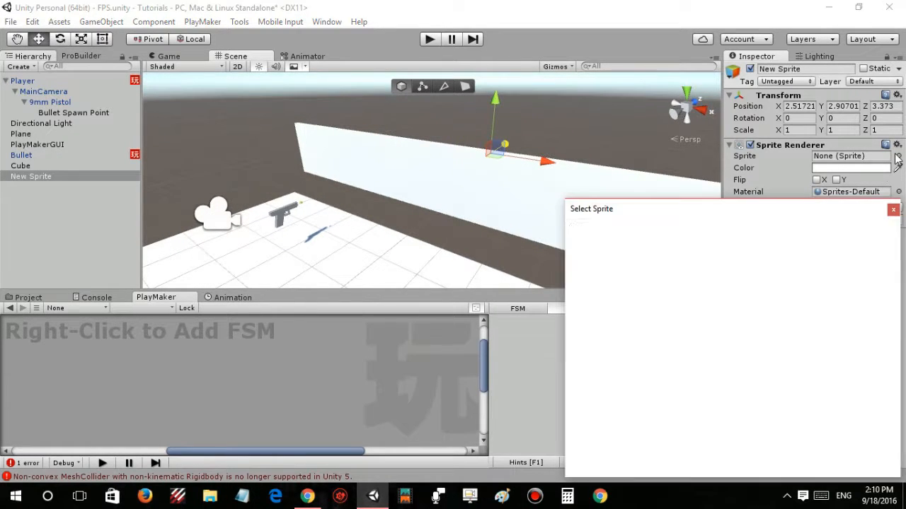
pyautogui.scroll(-10, 736, 300)
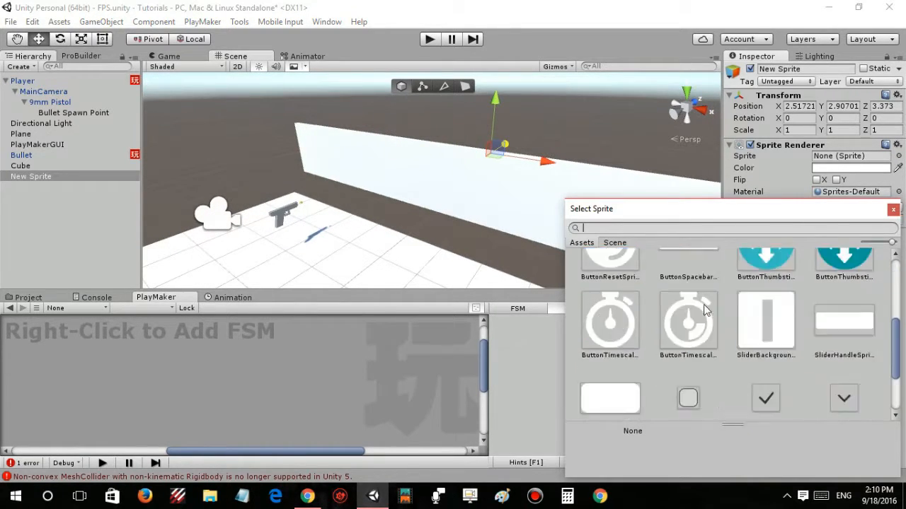
pyautogui.scroll(-1, 704, 315)
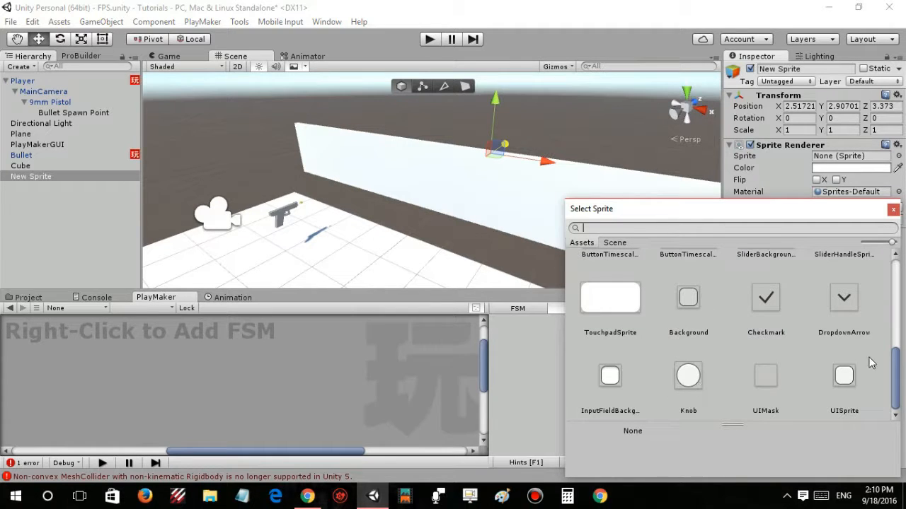
pyautogui.doubleClick(704, 377)
# - Move the Knob sprite close to the wall, at about Y 2.37 and Z 4.87
pyautogui.keyDown('alt'); pyautogui.moveTo(532, 195); pyautogui.dragTo(574, 158); pyautogui.keyUp('alt')
pyautogui.moveTo(570, 162); pyautogui.dragTo(375, 217)
pyautogui.moveTo(446, 194); pyautogui.dragTo(422, 184)
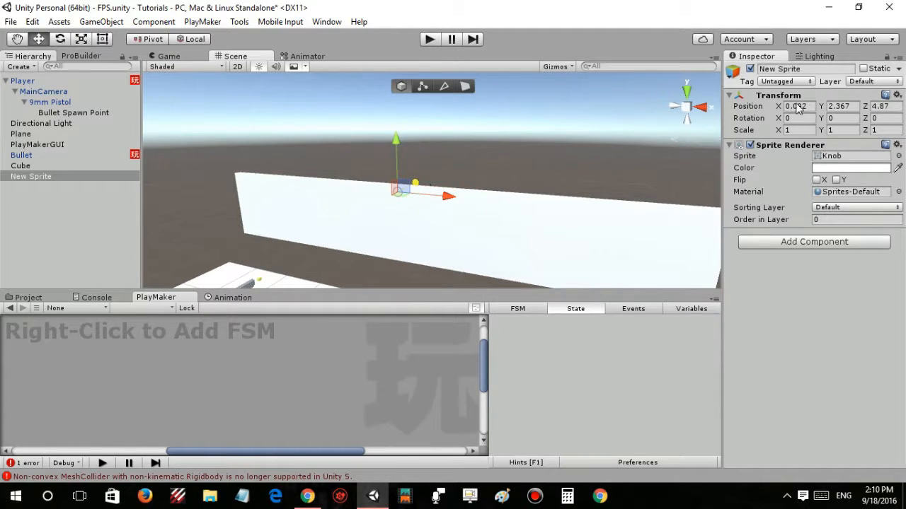
# - Rename the new sprite Bullet Hole and change its Sprite Renderer color to grey
pyautogui.click(778, 68)
pyautogui.write('B')
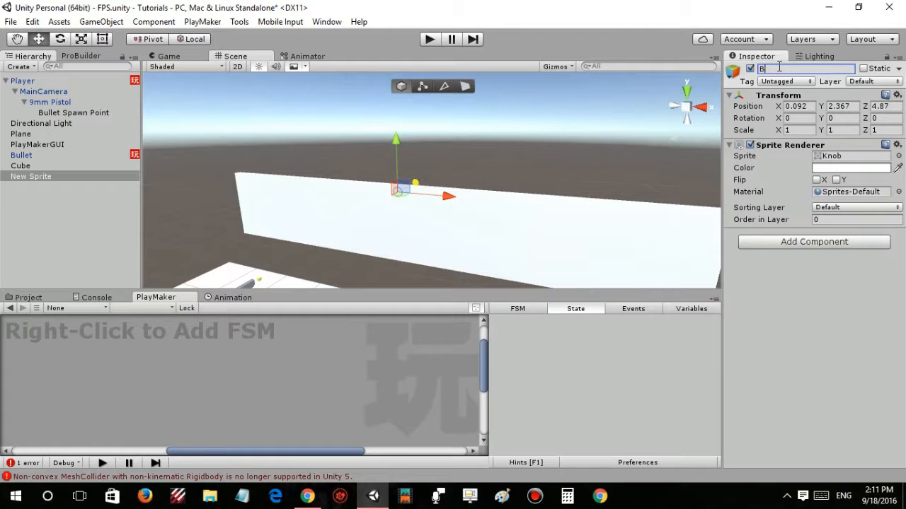
pyautogui.write('ullet Hole')
pyautogui.click(823, 171)
pyautogui.moveTo(662, 225)
pyautogui.mouseDown()
pyautogui.moveTo(661, 244)
pyautogui.moveTo(639, 237)
pyautogui.moveTo(636, 209)
pyautogui.mouseUp()
pyautogui.click(788, 114)
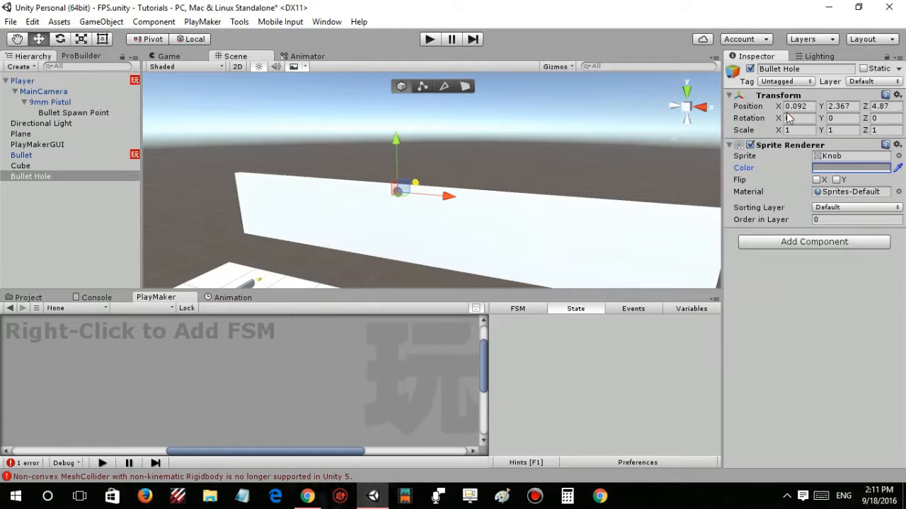
# - Save Bullet Hole as a prefab in the Prefabs folder and delete its instance from the scene
pyautogui.press('a')
pyautogui.moveTo(542, 203); pyautogui.dragTo(581, 199, button='right')
pyautogui.press('w')
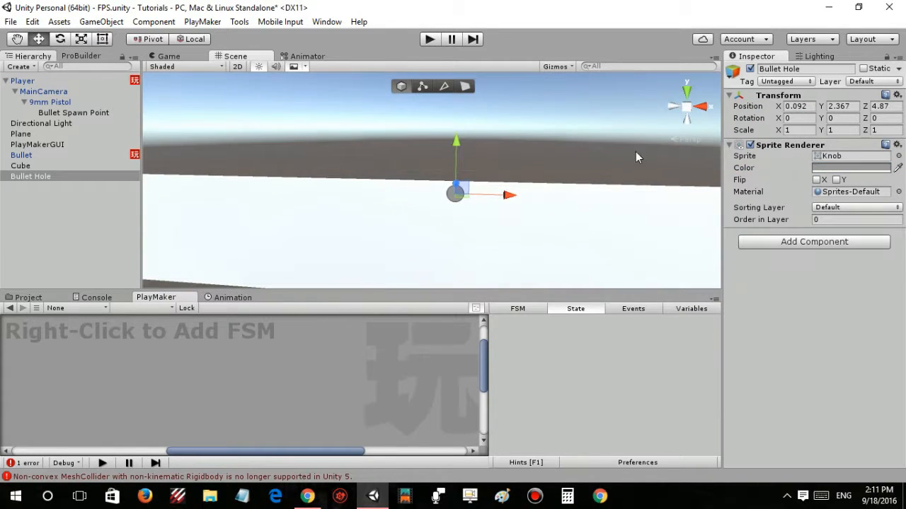
pyautogui.click(30, 298)
pyautogui.moveTo(61, 183); pyautogui.dragTo(212, 350)
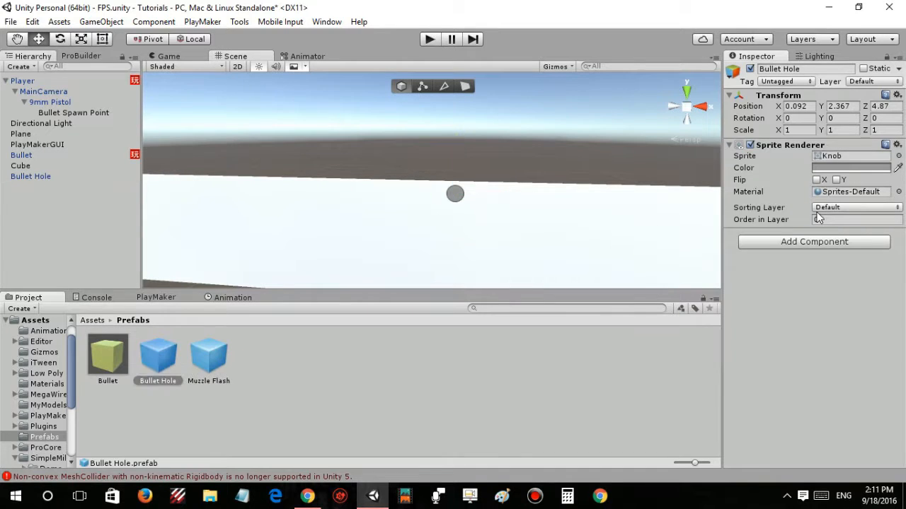
pyautogui.click(27, 176)
pyautogui.press('Delete')
# - Assign the Bullet Hole prefab as the Game Object of Create Object in State 2 of the Bullet's FSM
pyautogui.click(44, 155)
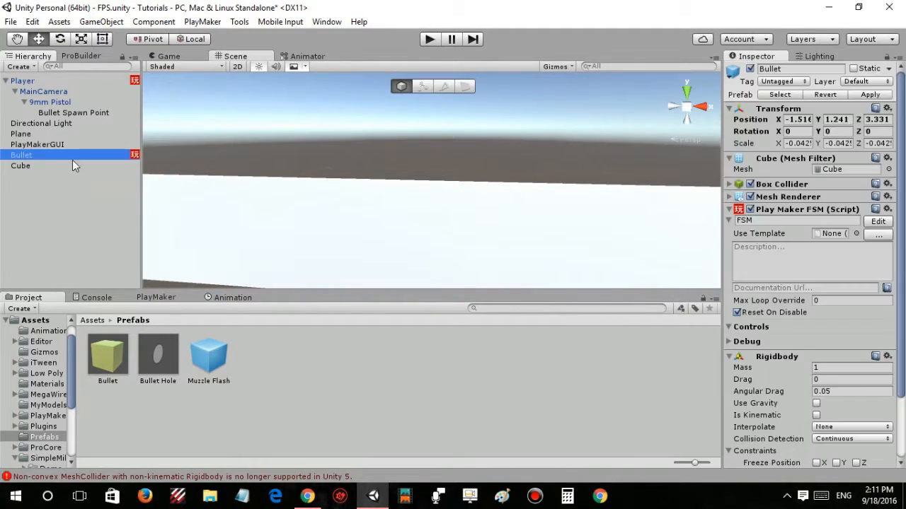
pyautogui.click(139, 301)
pyautogui.click(51, 195)
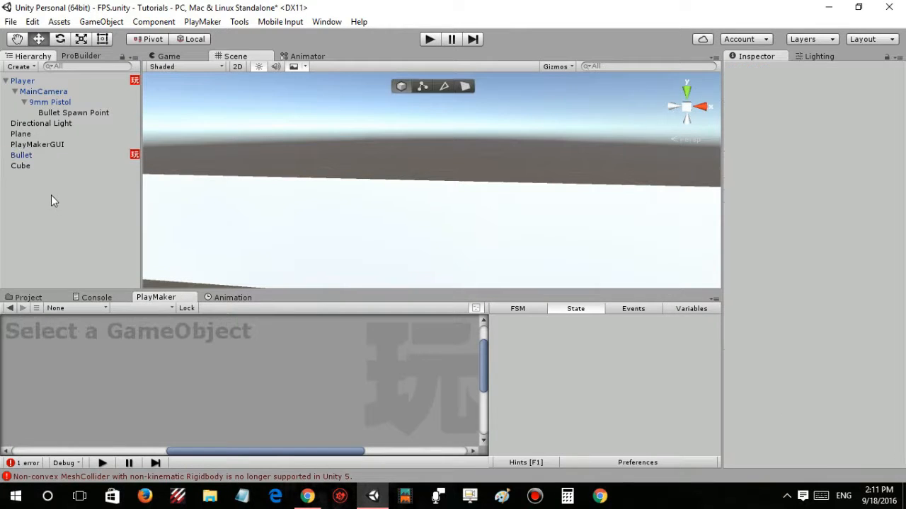
pyautogui.click(37, 145)
pyautogui.click(37, 155)
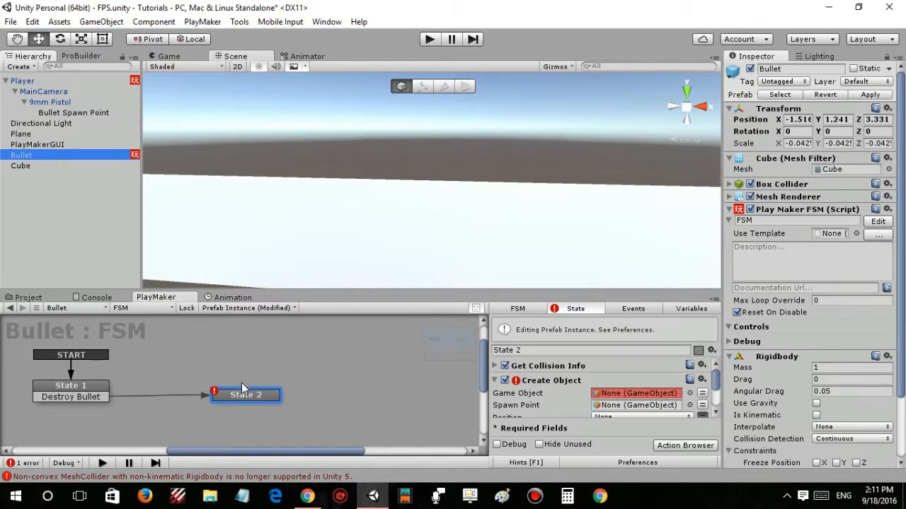
pyautogui.click(690, 393)
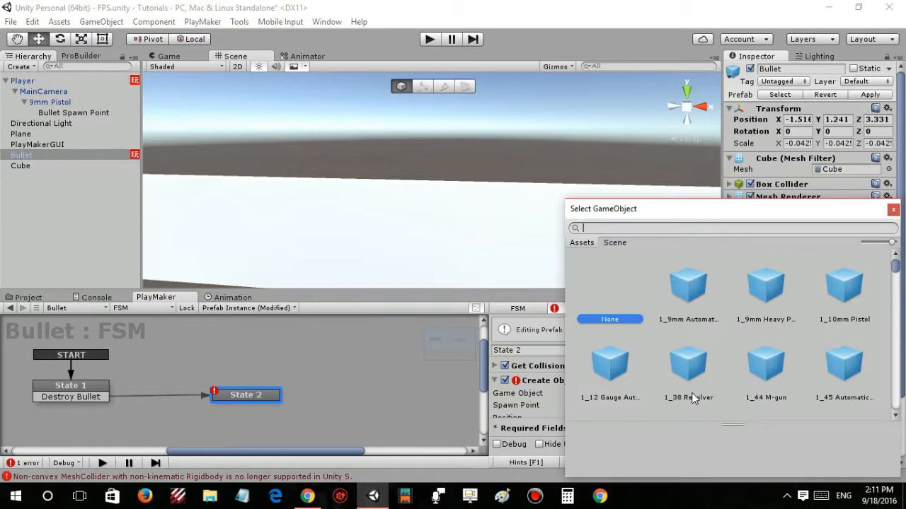
pyautogui.write('hol')
pyautogui.doubleClick(668, 301)
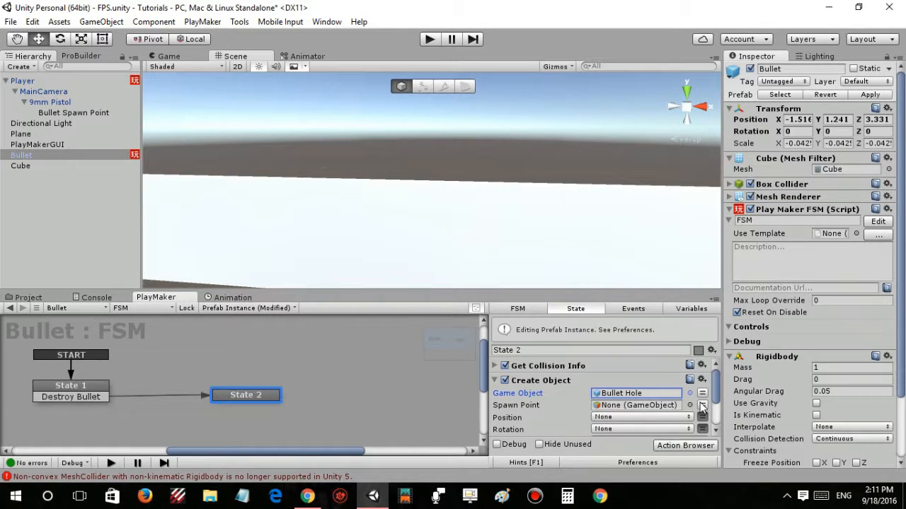
# - Switch Create Object's Spawn Point to a variable left at None, set Position to HitPoint, and collapse the action
pyautogui.click(702, 408)
pyautogui.click(655, 405)
pyautogui.click(654, 417)
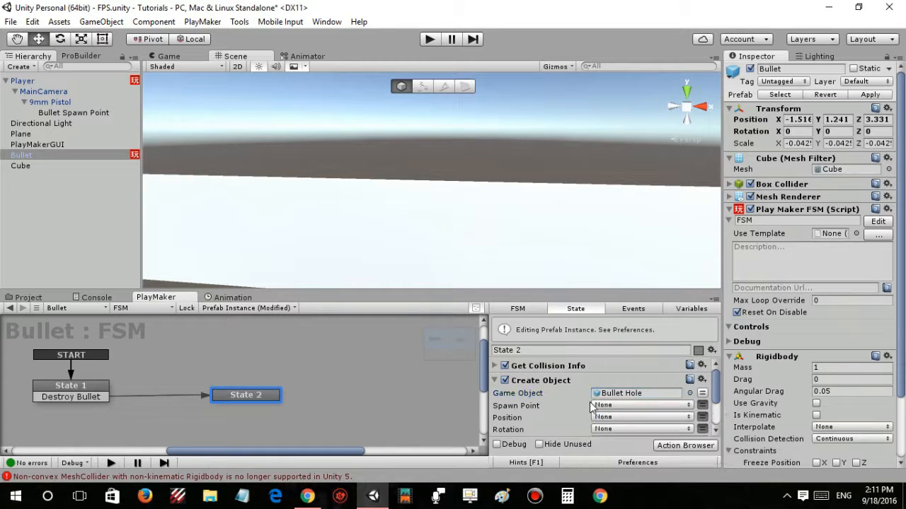
pyautogui.click(653, 417)
pyautogui.click(642, 380)
pyautogui.press('f')
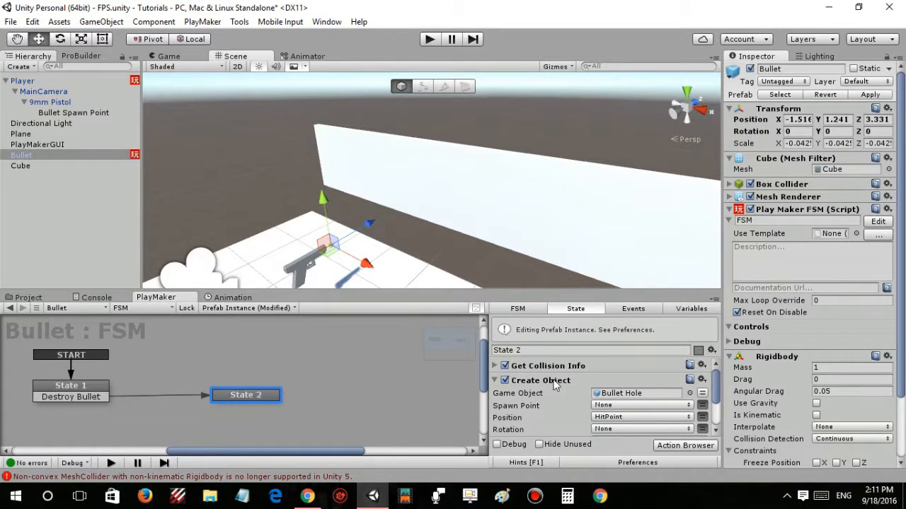
pyautogui.scroll(-2, 528, 379)
pyautogui.scroll(2, 541, 416)
pyautogui.click(495, 382)
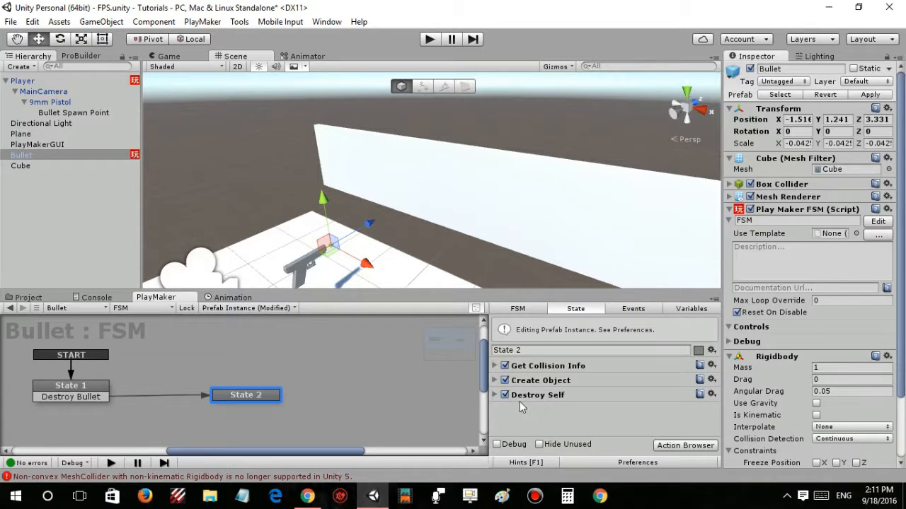
# - Apply the Bullet instance's changes to its prefab and delete the instance from the scene
pyautogui.click(859, 95)
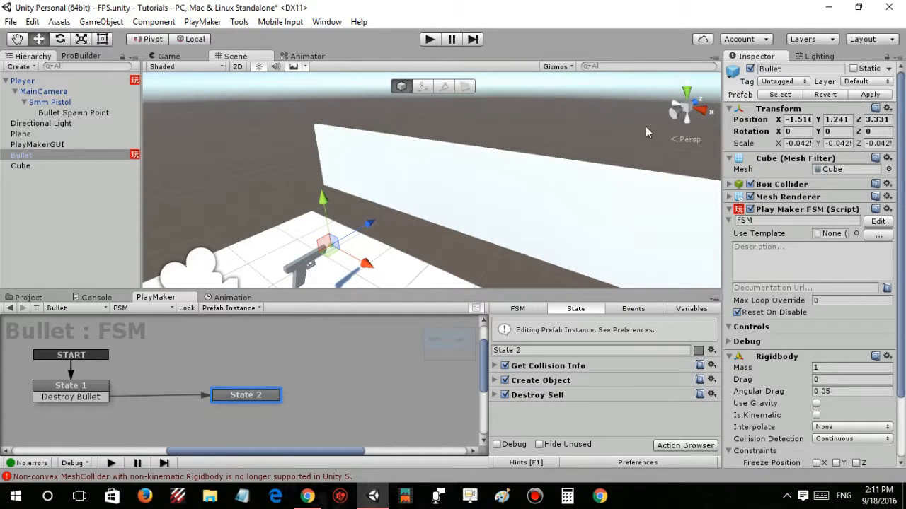
pyautogui.click(118, 157)
pyautogui.press('Delete')
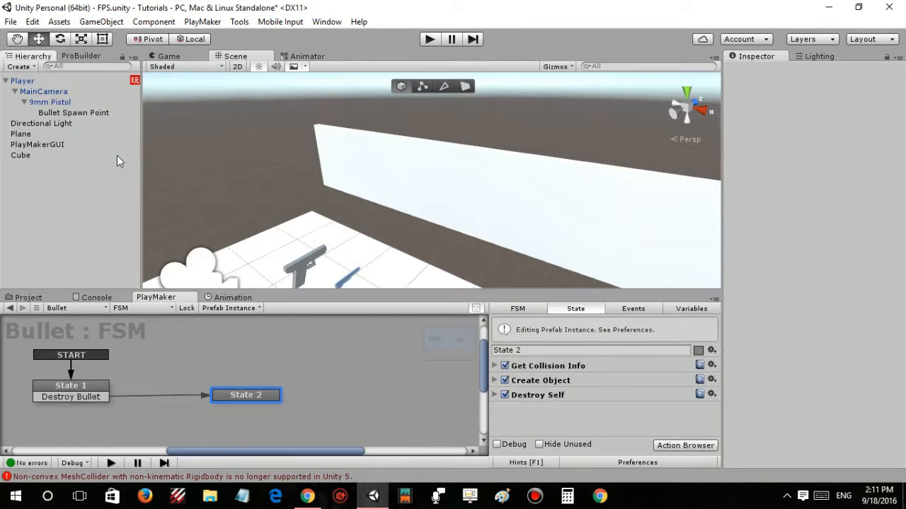
# - Run the game, fire repeatedly at different parts of the wall to check the bullet holes, and stop the game
pyautogui.click(437, 39)
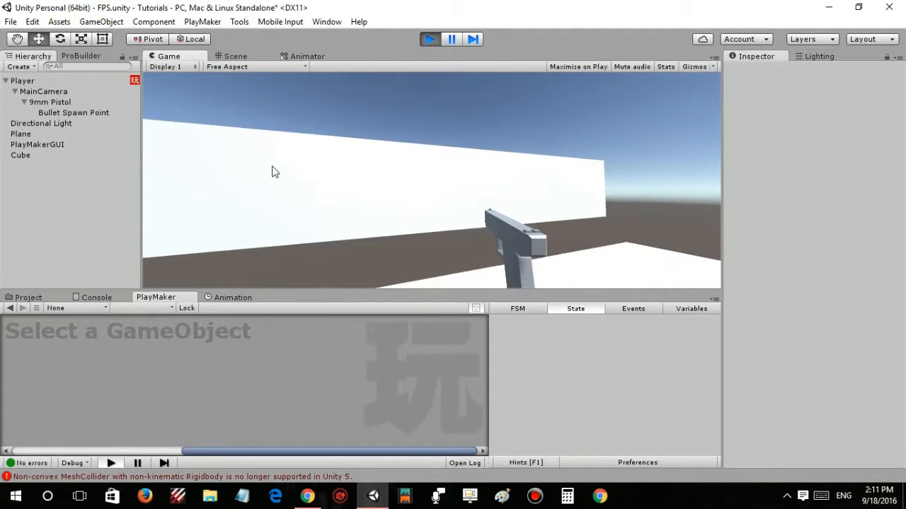
pyautogui.click(275, 172)
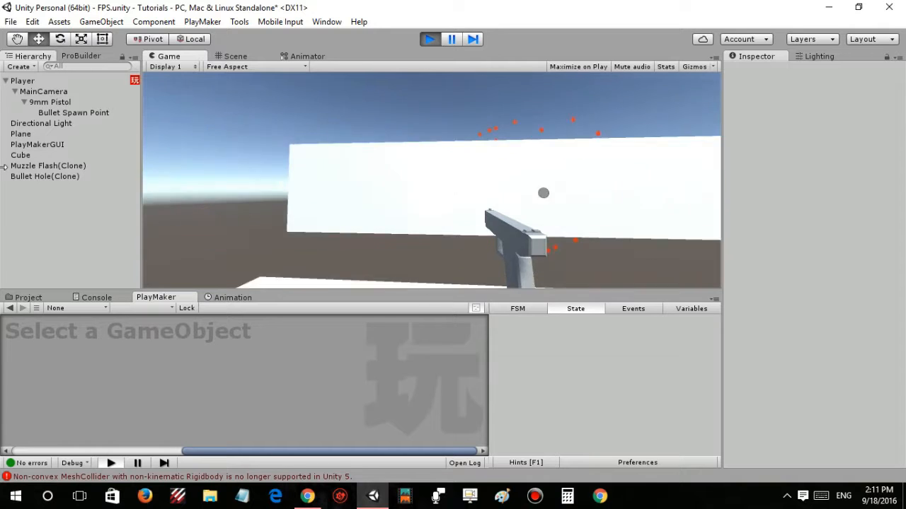
pyautogui.click(323, 170)
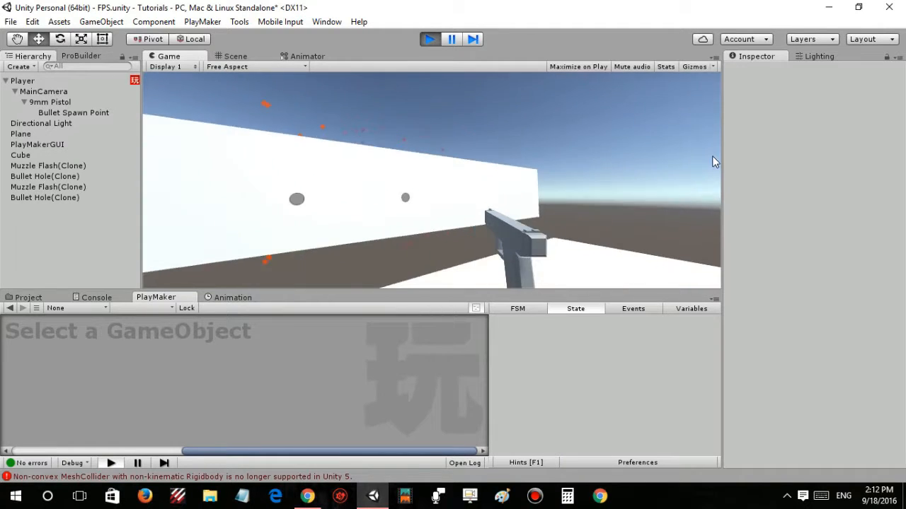
pyautogui.click(553, 140)
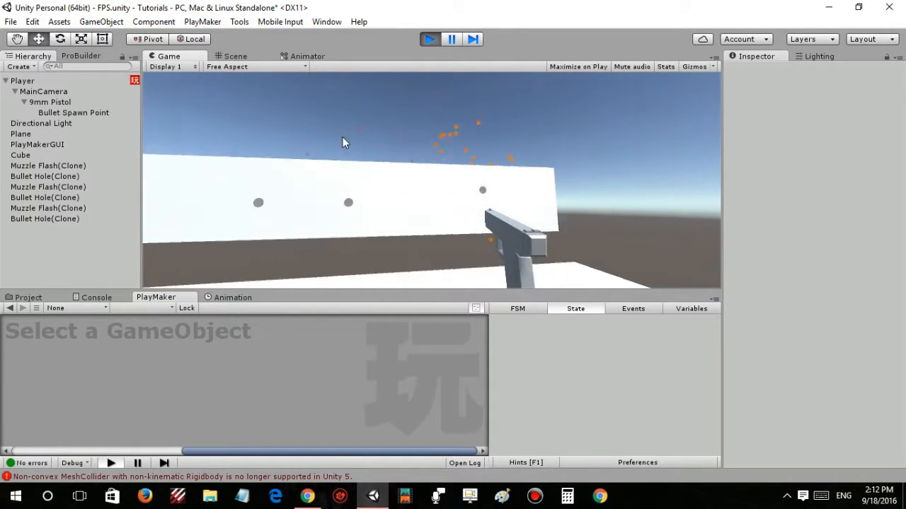
pyautogui.click(382, 145)
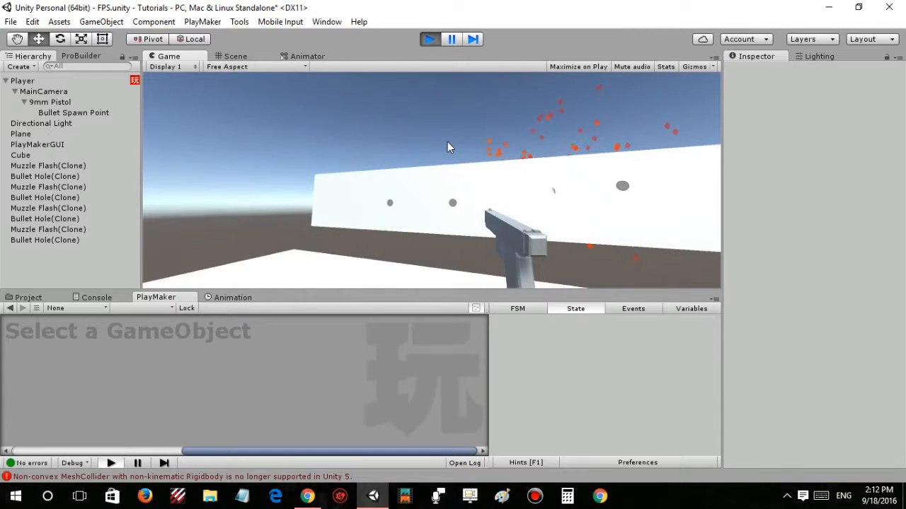
pyautogui.click(438, 114)
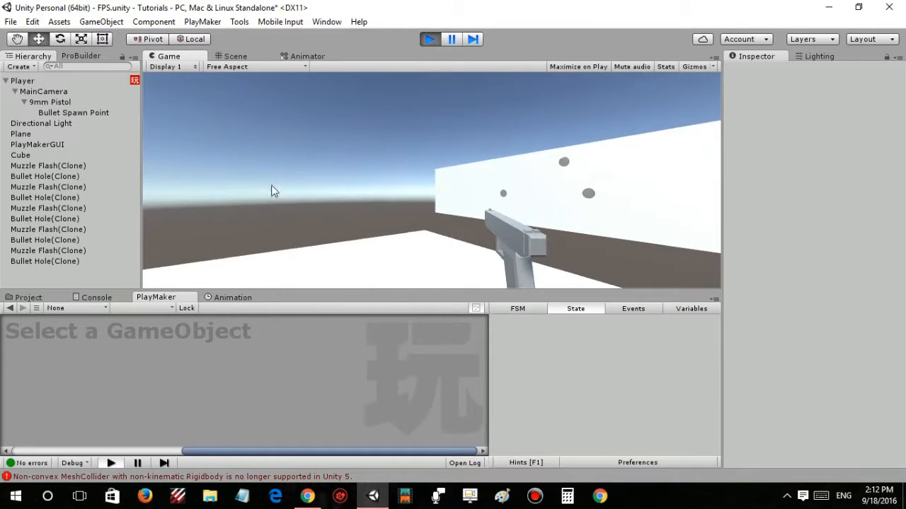
pyautogui.click(268, 190)
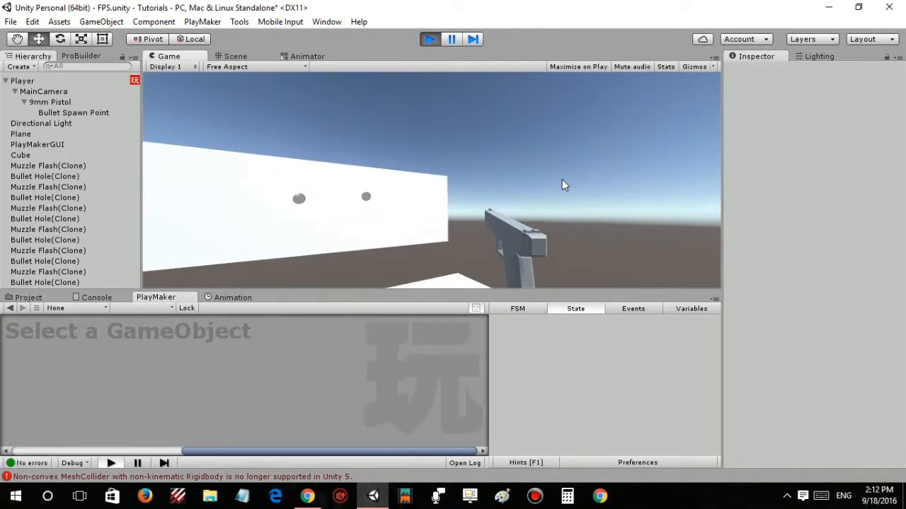
pyautogui.click(562, 183)
pyautogui.click(527, 203)
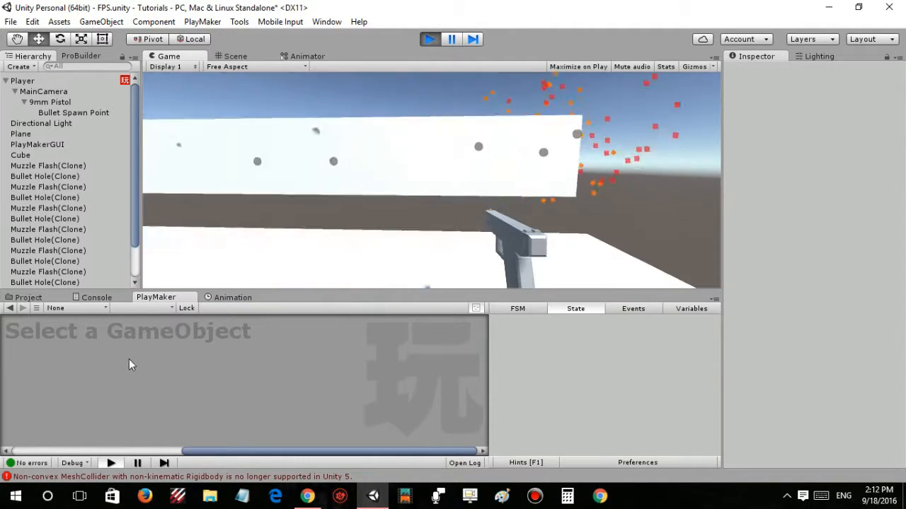
pyautogui.click(508, 203)
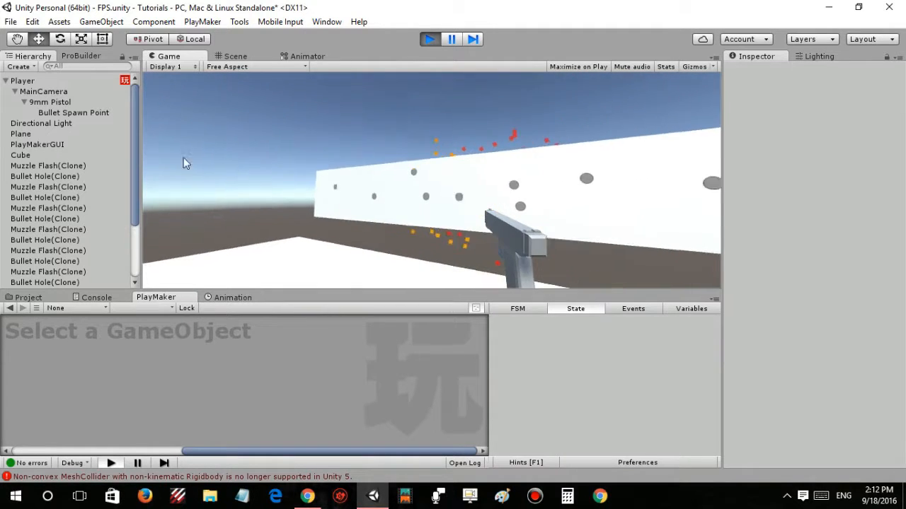
pyautogui.click(395, 153)
pyautogui.click(454, 173)
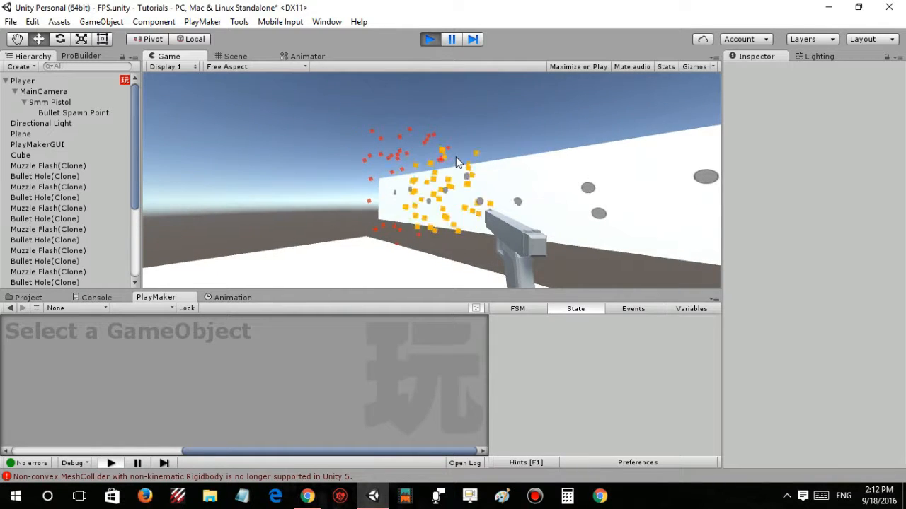
pyautogui.click(462, 193)
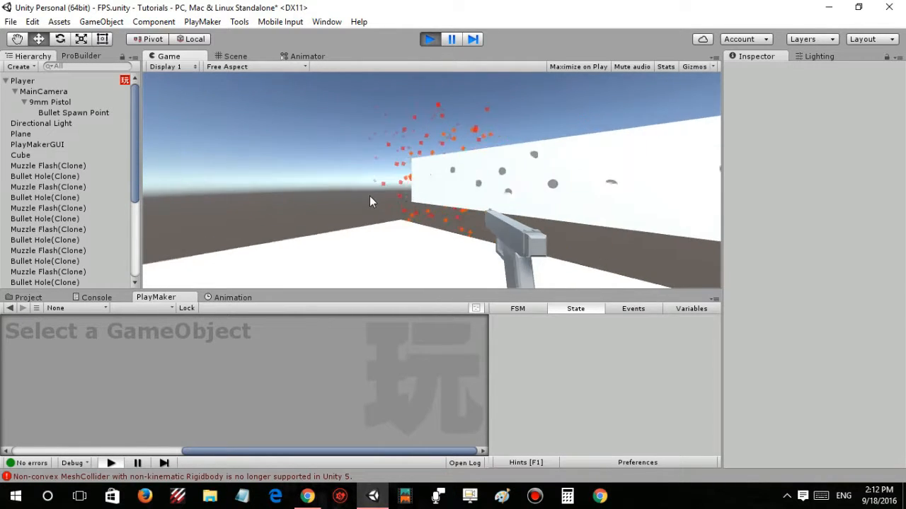
pyautogui.click(592, 213)
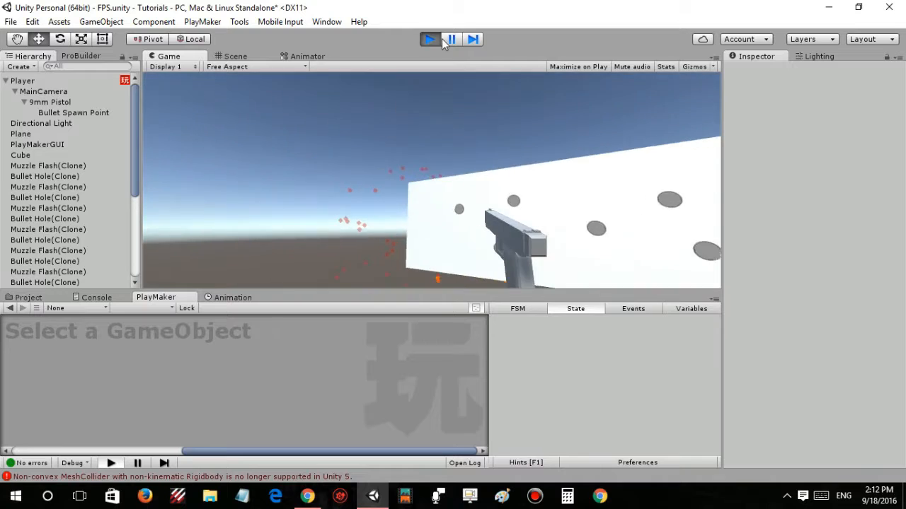
pyautogui.click(429, 39)
# - Place the Bullet Hole prefab in the scene, lower it to about Y 2.15, and scale it uniformly to about 0.52
pyautogui.moveTo(392, 166); pyautogui.dragTo(418, 187, button='right')
pyautogui.click(29, 298)
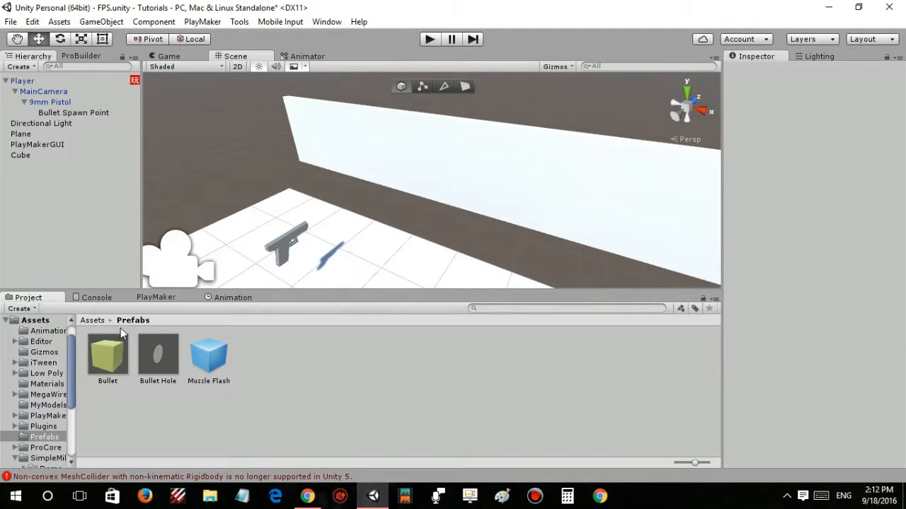
pyautogui.moveTo(154, 362); pyautogui.dragTo(414, 147)
pyautogui.press('f')
pyautogui.press('r')
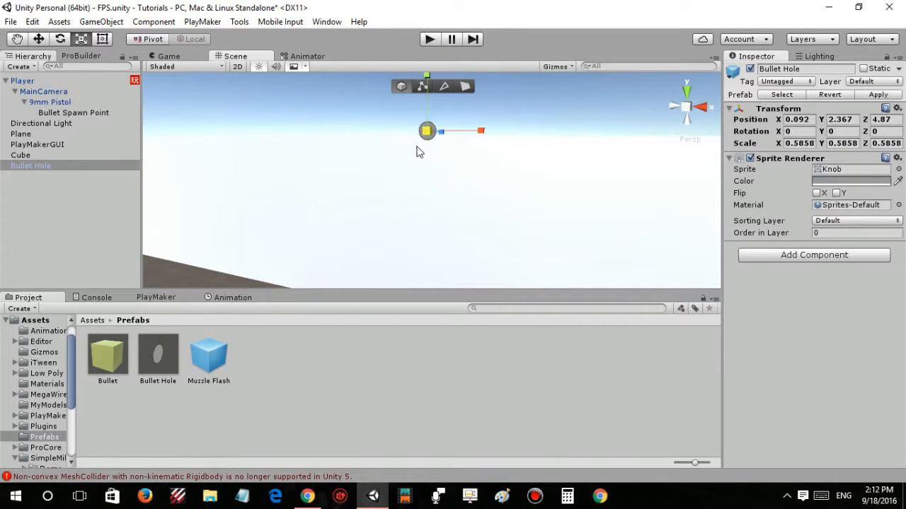
pyautogui.moveTo(413, 147); pyautogui.dragTo(423, 115, button='right')
pyautogui.press('w')
pyautogui.moveTo(419, 110); pyautogui.dragTo(418, 148)
pyautogui.press('r')
pyautogui.moveTo(417, 195); pyautogui.dragTo(411, 197)
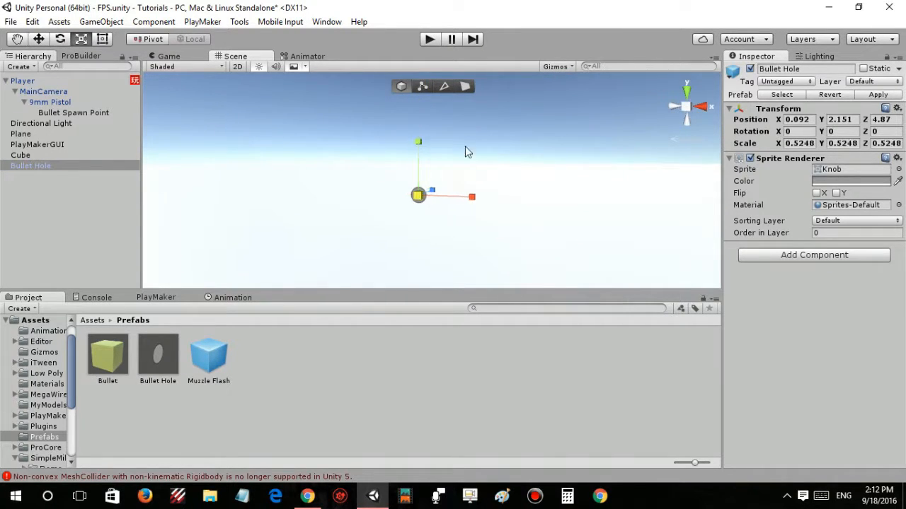
pyautogui.click(338, 178)
pyautogui.click(14, 166)
pyautogui.press('Delete')
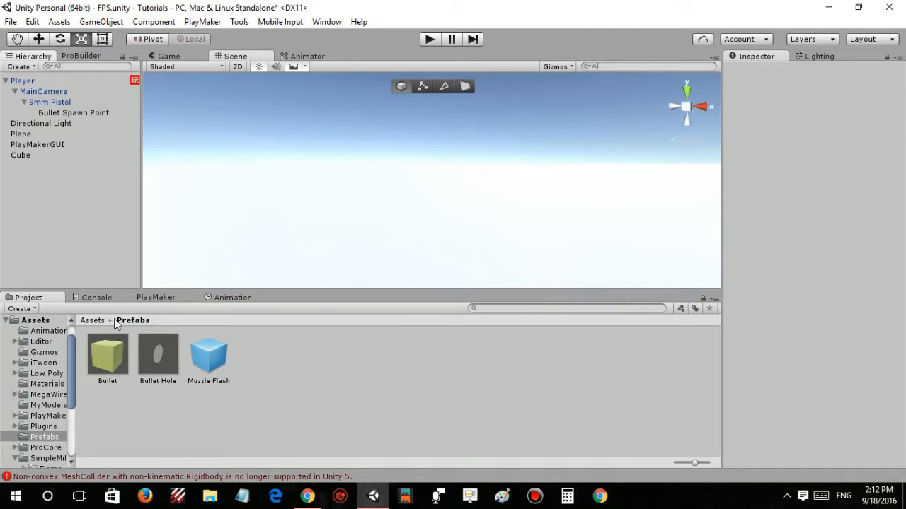
pyautogui.hotkey('ctrl', 'z')
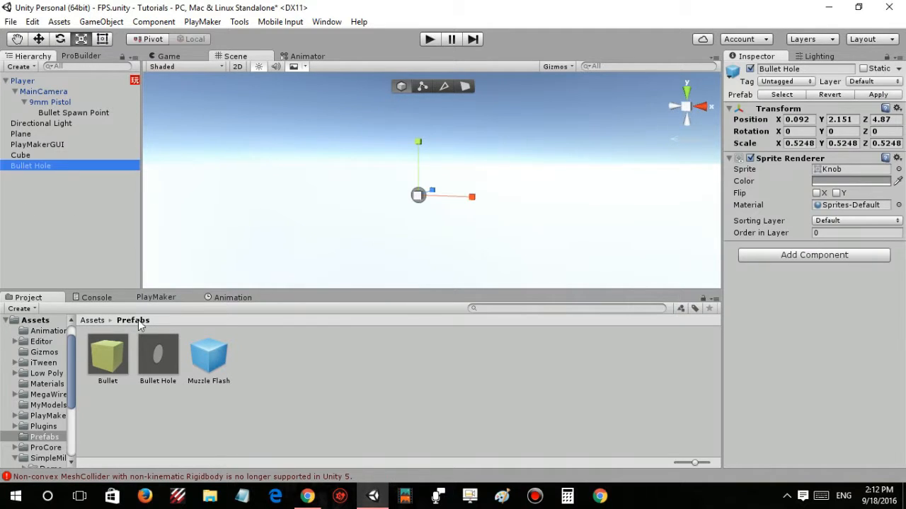
# - Apply the resized Bullet Hole's changes to its prefab and delete the instance from the scene
pyautogui.click(875, 95)
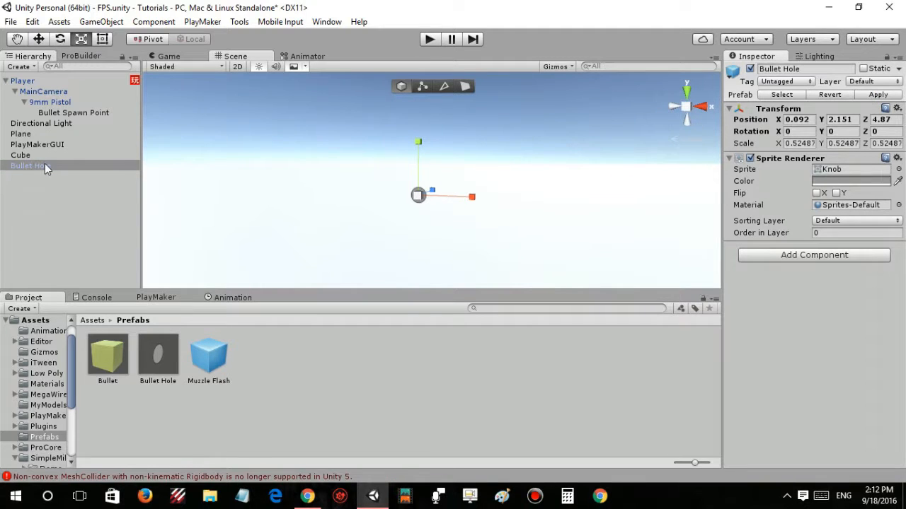
pyautogui.press('Delete')
# - Run the game and fire at the wall to check the smaller bullet holes
pyautogui.keyDown('alt'); pyautogui.moveTo(297, 233); pyautogui.dragTo(340, 216); pyautogui.keyUp('alt')
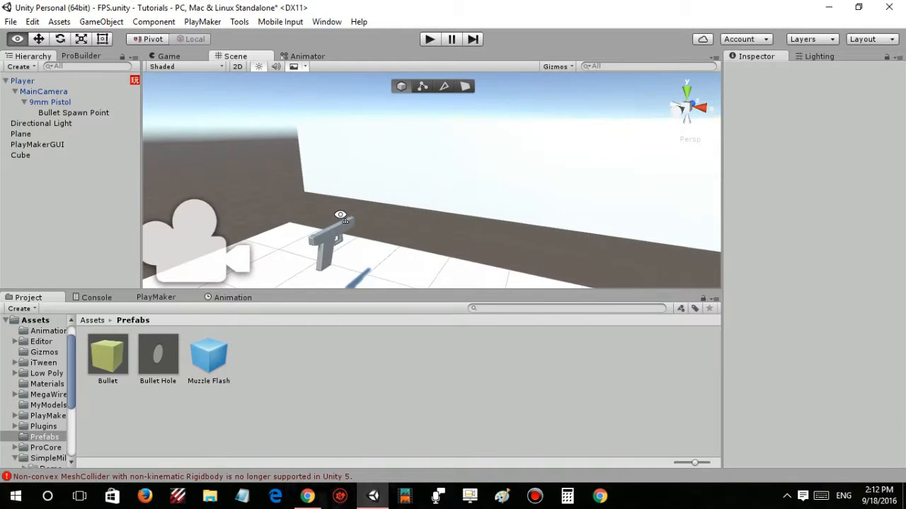
pyautogui.click(429, 38)
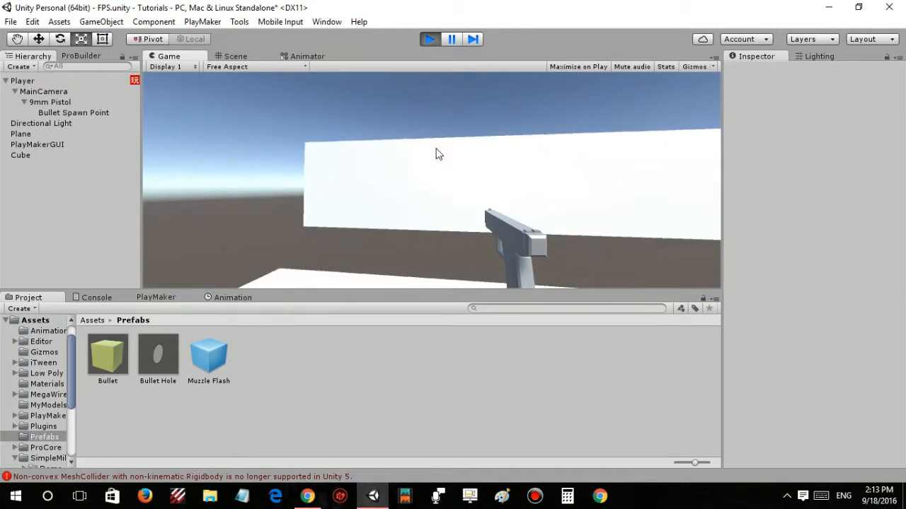
pyautogui.click(630, 153)
pyautogui.click(682, 122)
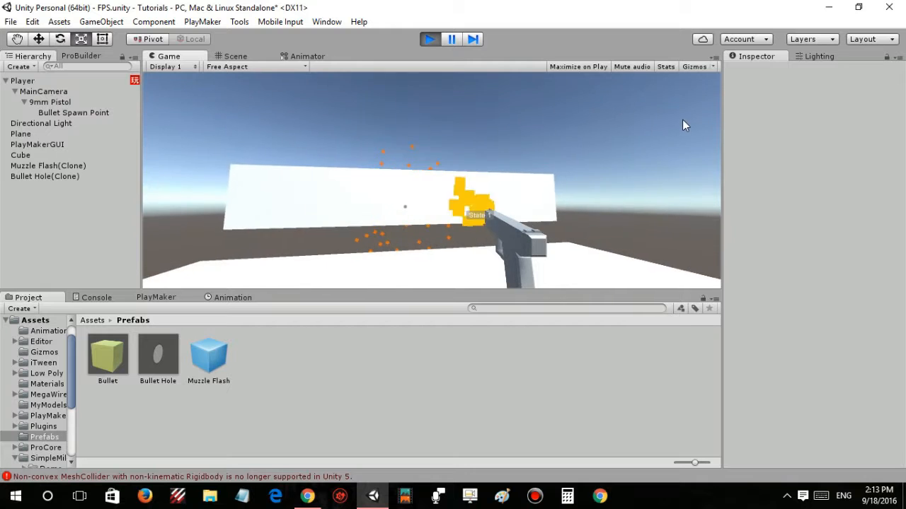
# - Fire repeatedly across the whole width of the wall to check where the smaller bullet holes appear
pyautogui.click(618, 136)
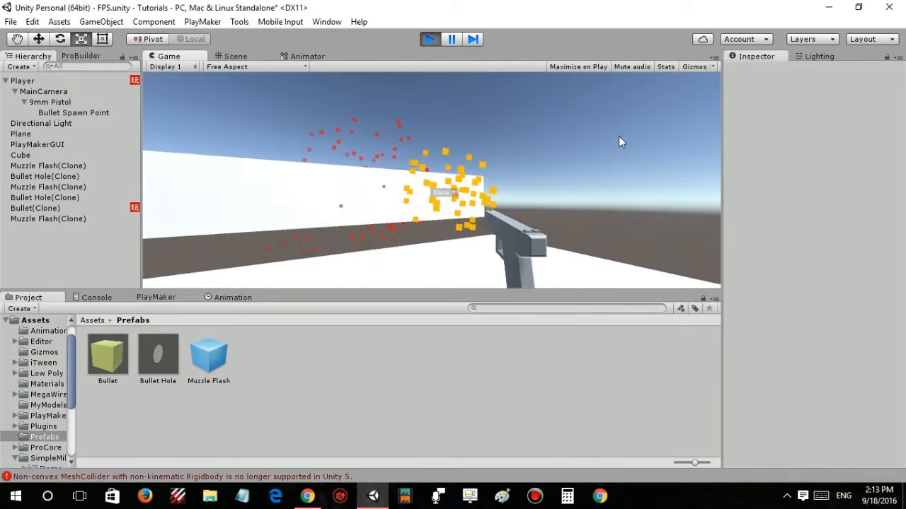
pyautogui.click(504, 155)
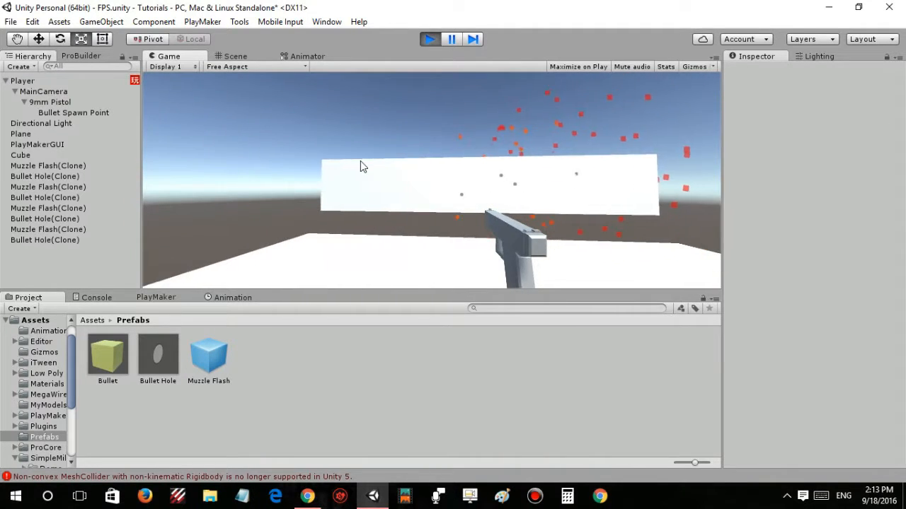
pyautogui.click(360, 161)
pyautogui.click(311, 144)
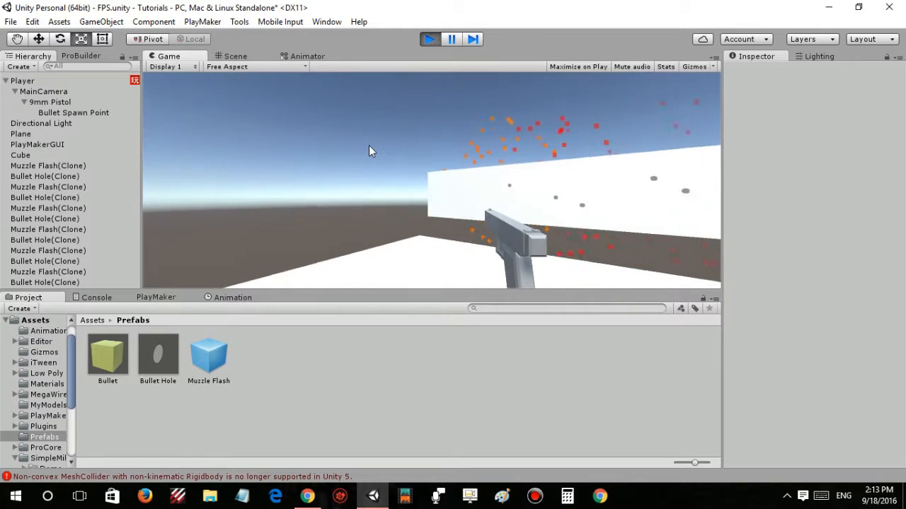
pyautogui.click(394, 150)
pyautogui.click(350, 156)
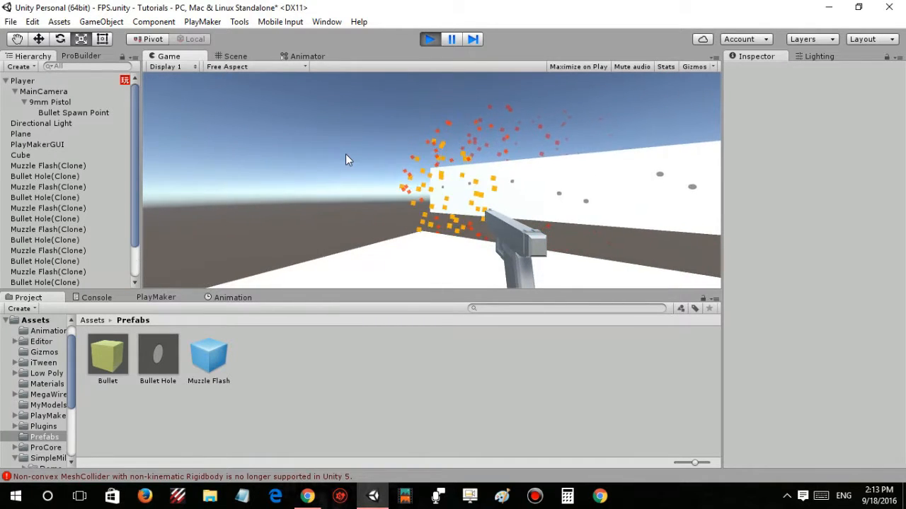
pyautogui.click(512, 164)
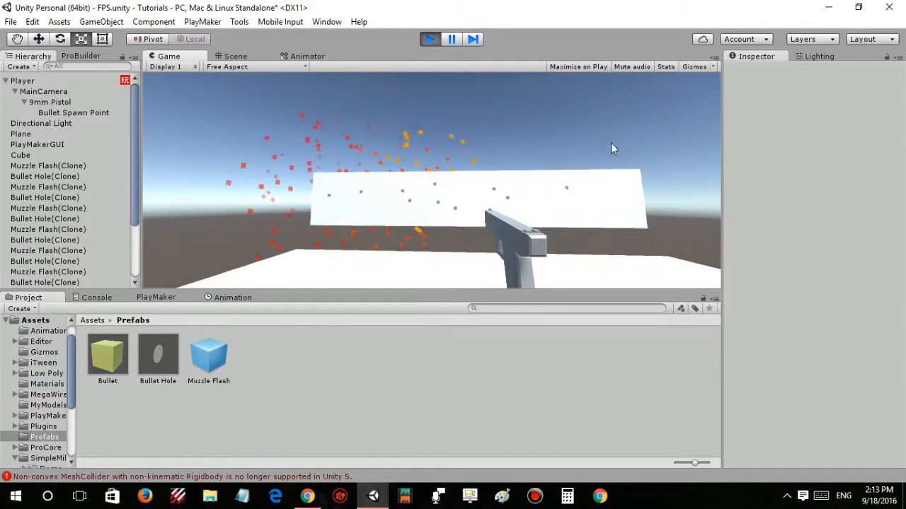
pyautogui.click(623, 150)
pyautogui.click(573, 160)
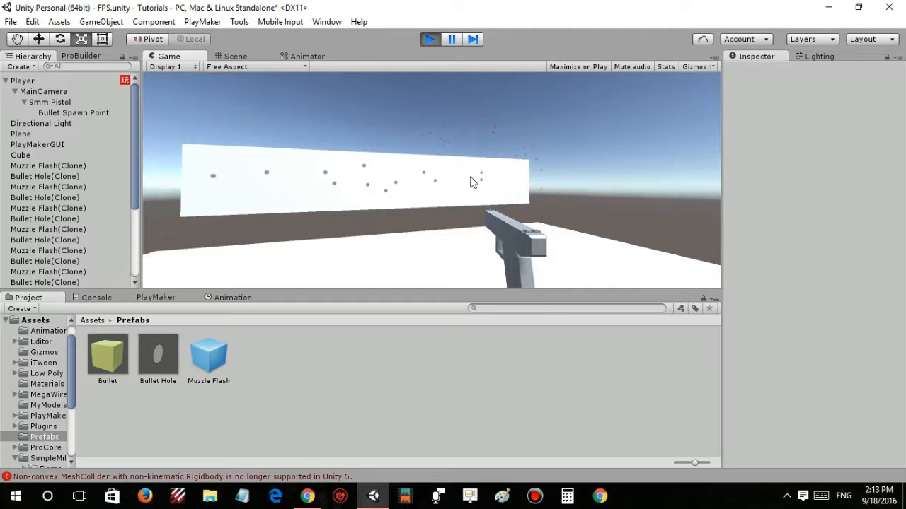
# - Examine the bullet hole clones up close on the wall in the Scene view, then stop the game
pyautogui.click(225, 57)
pyautogui.scroll(6, 529, 172)
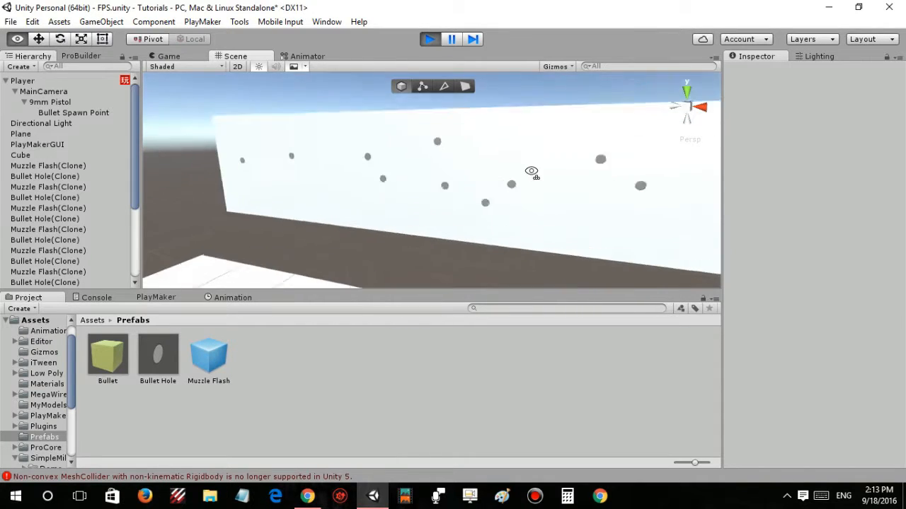
pyautogui.click(359, 174)
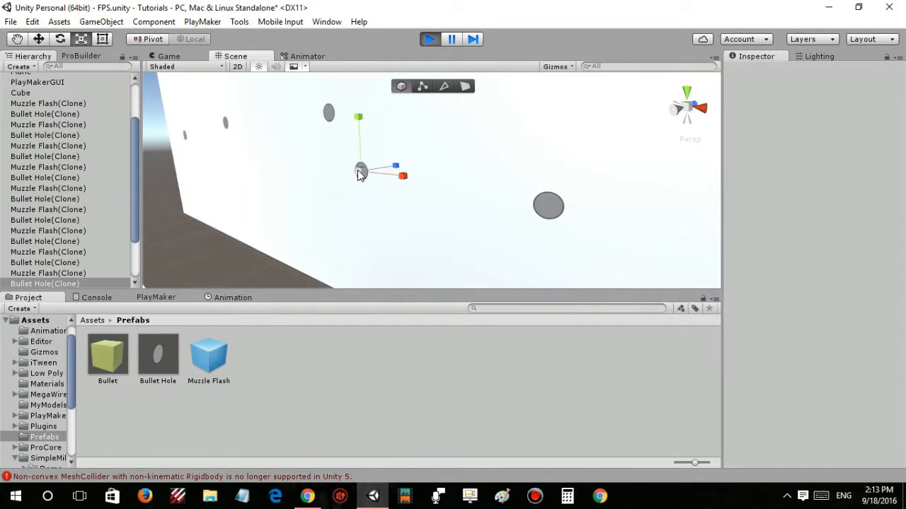
pyautogui.click(463, 145)
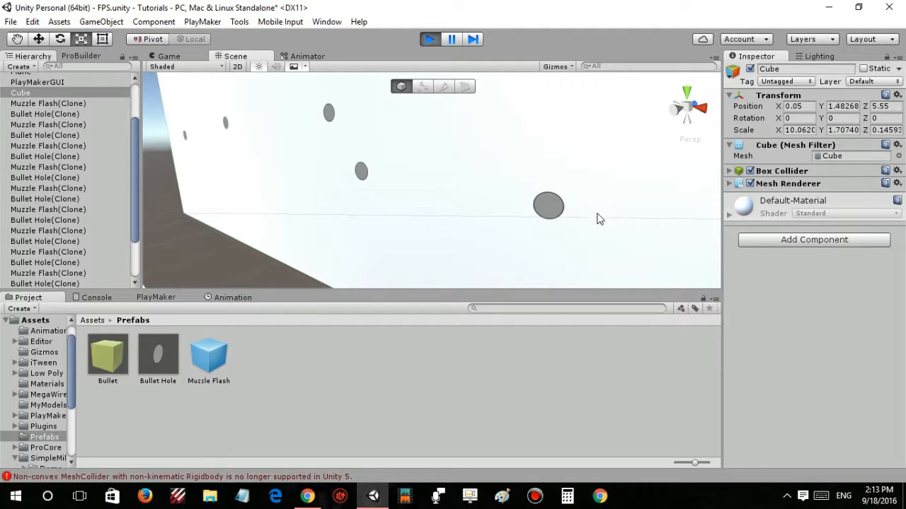
pyautogui.moveTo(523, 177); pyautogui.dragTo(421, 184, button='right')
pyautogui.click(402, 181)
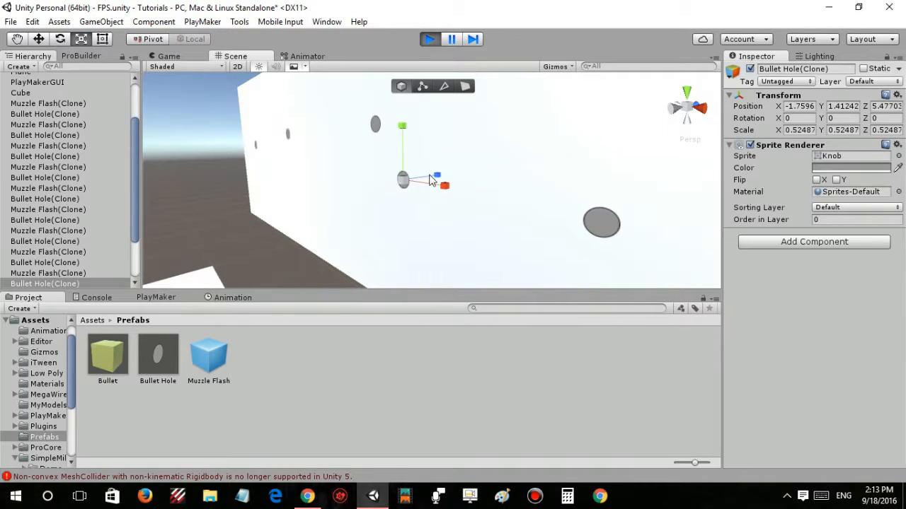
pyautogui.moveTo(281, 145)
pyautogui.mouseDown(button='right')
pyautogui.moveTo(281, 119)
pyautogui.moveTo(293, 137)
pyautogui.moveTo(462, 154)
pyautogui.mouseUp(button='right')
pyautogui.click(235, 84)
pyautogui.press('s')
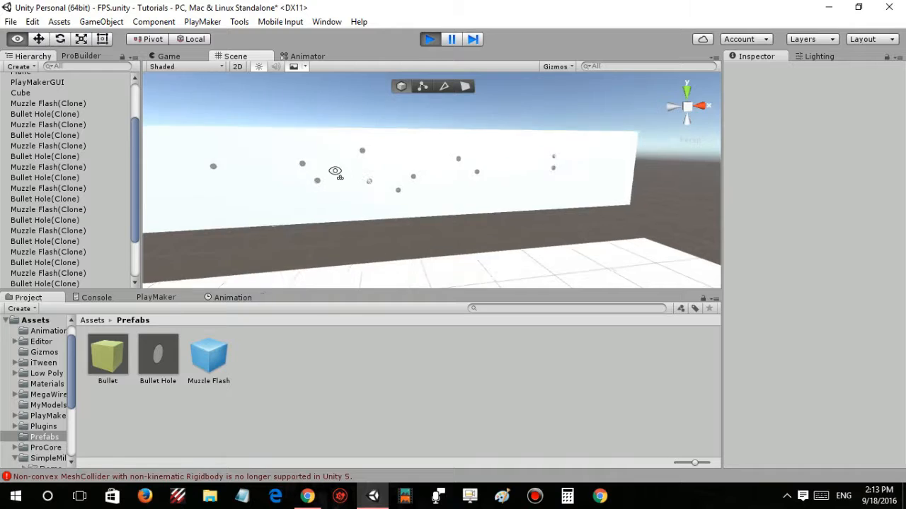
pyautogui.scroll(3, 333, 167)
pyautogui.click(430, 40)
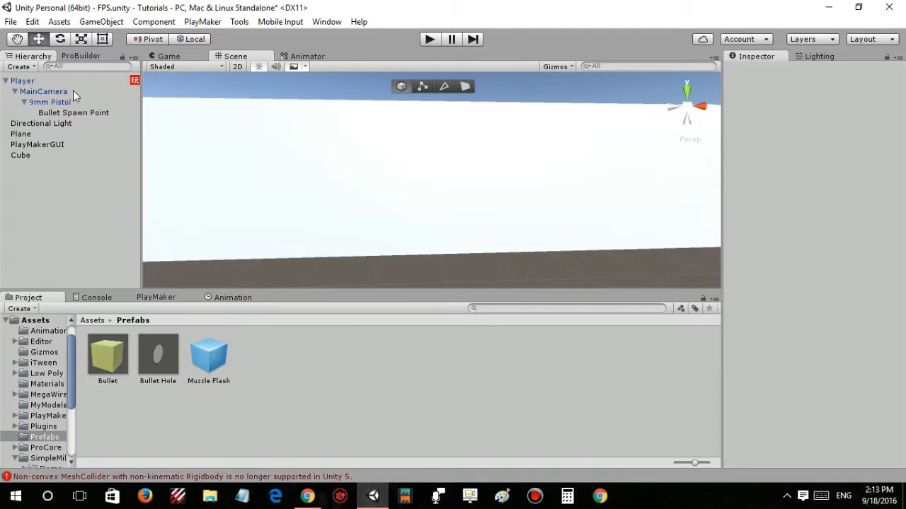
pyautogui.click(67, 84)
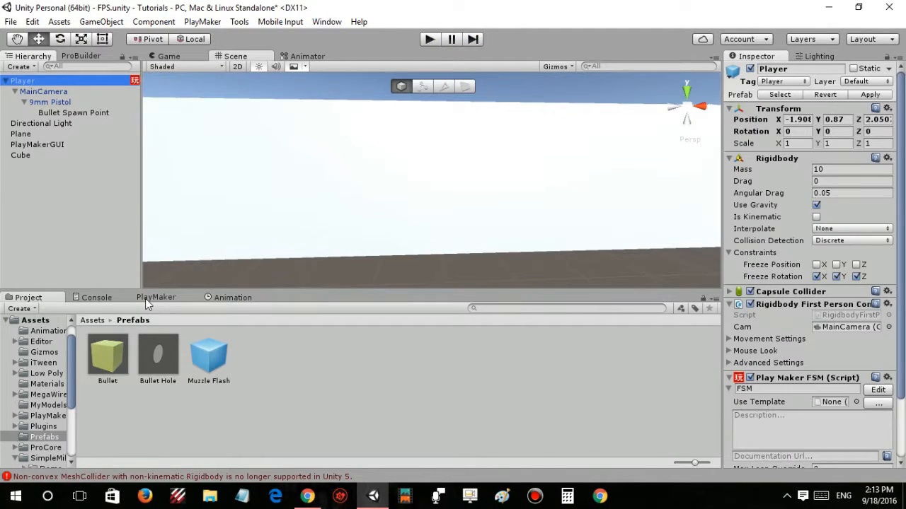
pyautogui.click(146, 298)
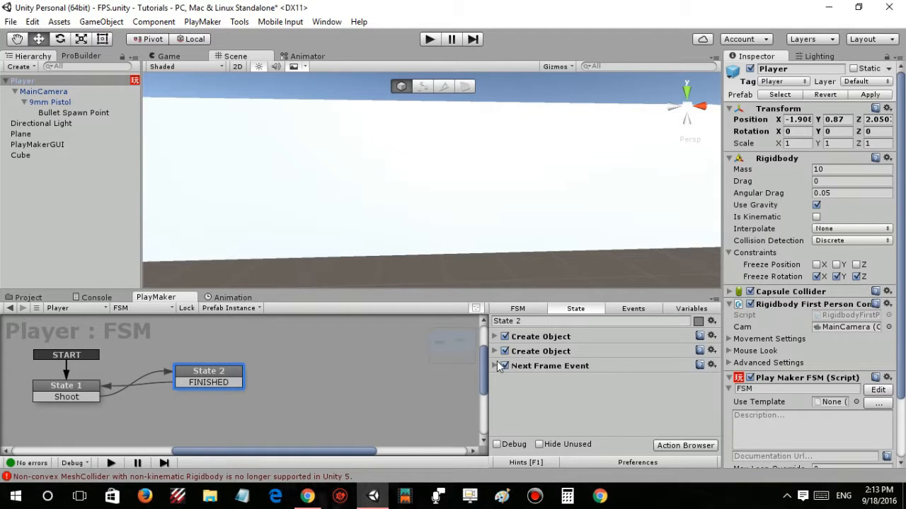
pyautogui.click(495, 351)
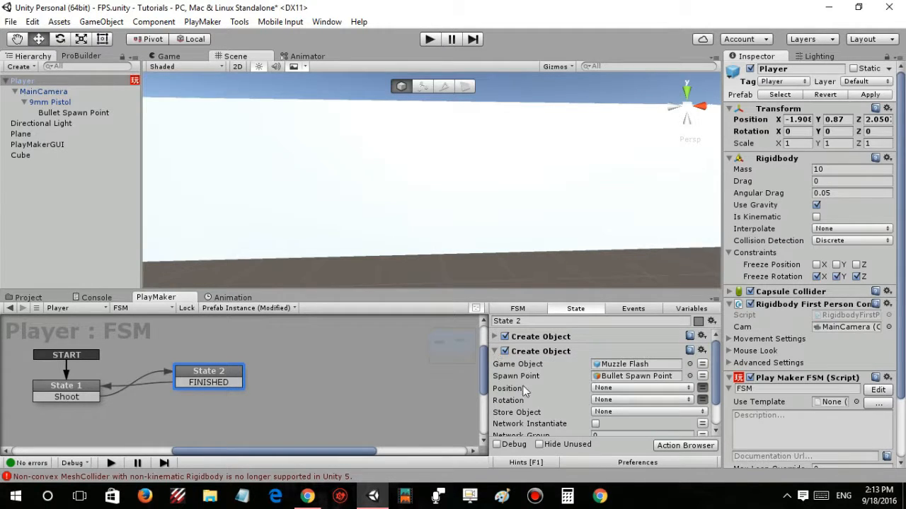
pyautogui.click(703, 389)
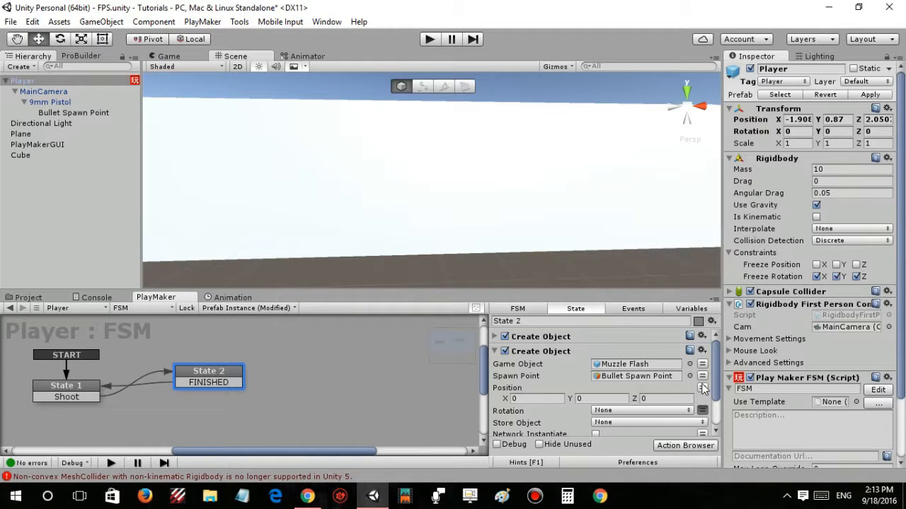
pyautogui.keyDown('alt'); pyautogui.moveTo(545, 233); pyautogui.dragTo(352, 248); pyautogui.keyUp('alt')
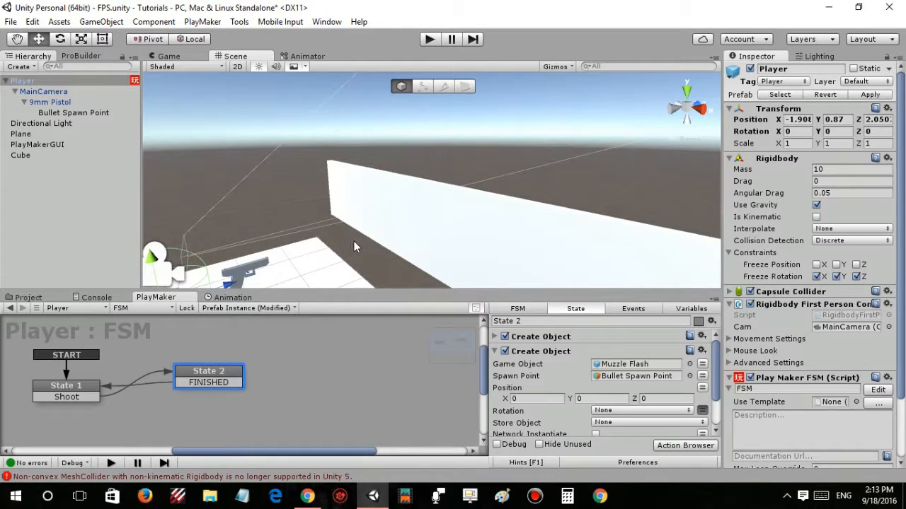
pyautogui.click(701, 388)
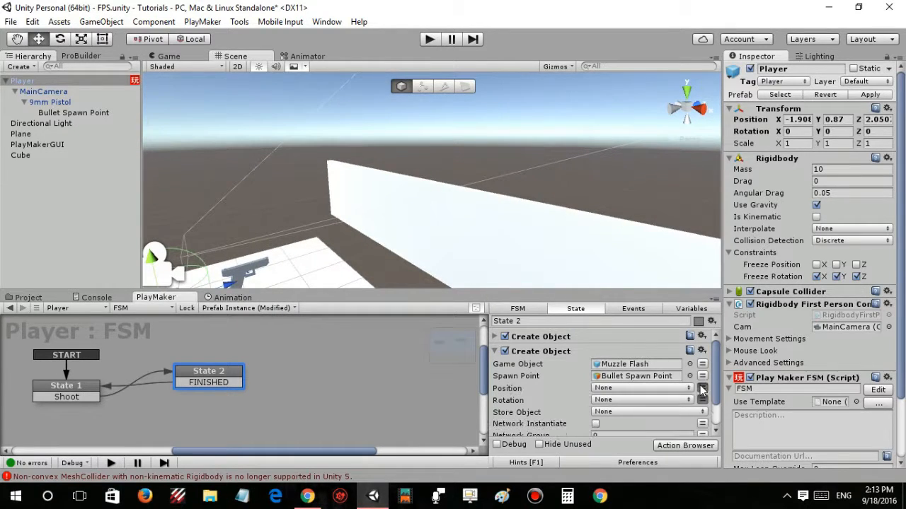
pyautogui.click(494, 352)
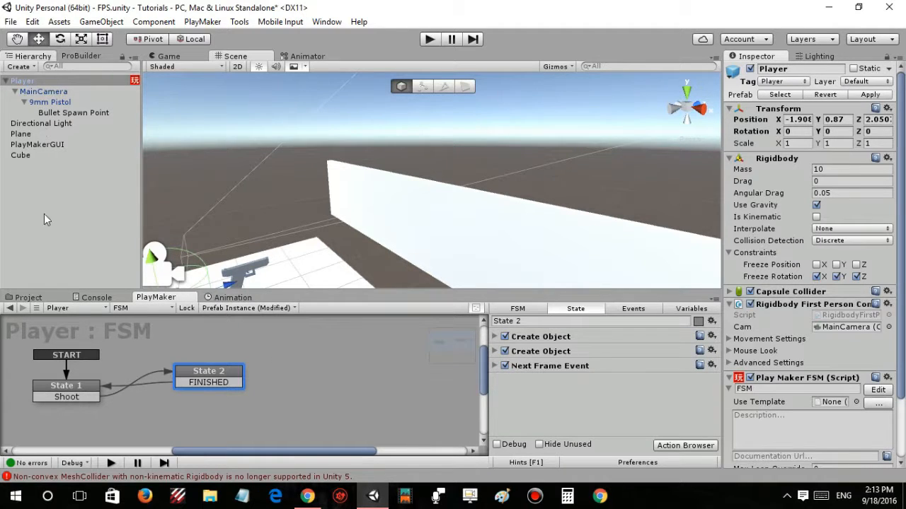
# - Place the Bullet prefab in the scene and enable prefab instance editing for State 2 of its FSM
pyautogui.click(28, 297)
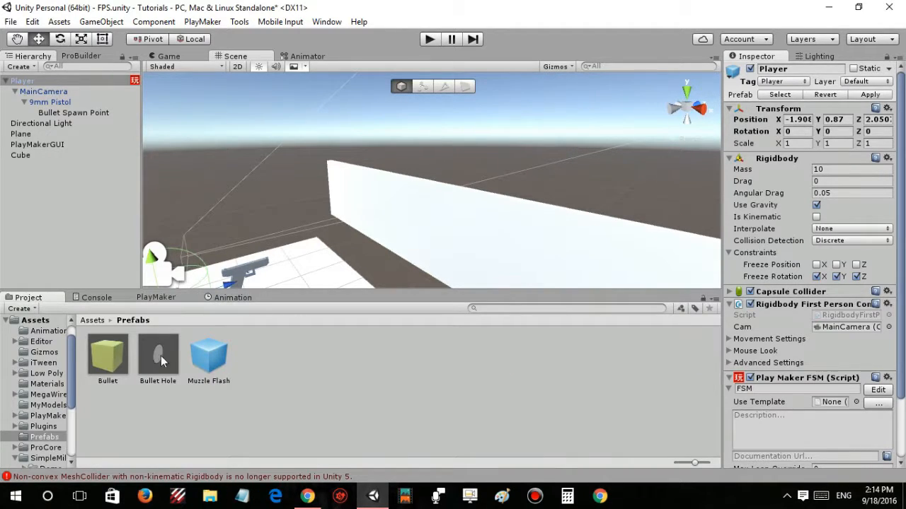
pyautogui.click(102, 356)
pyautogui.moveTo(116, 338); pyautogui.dragTo(99, 276)
pyautogui.click(161, 297)
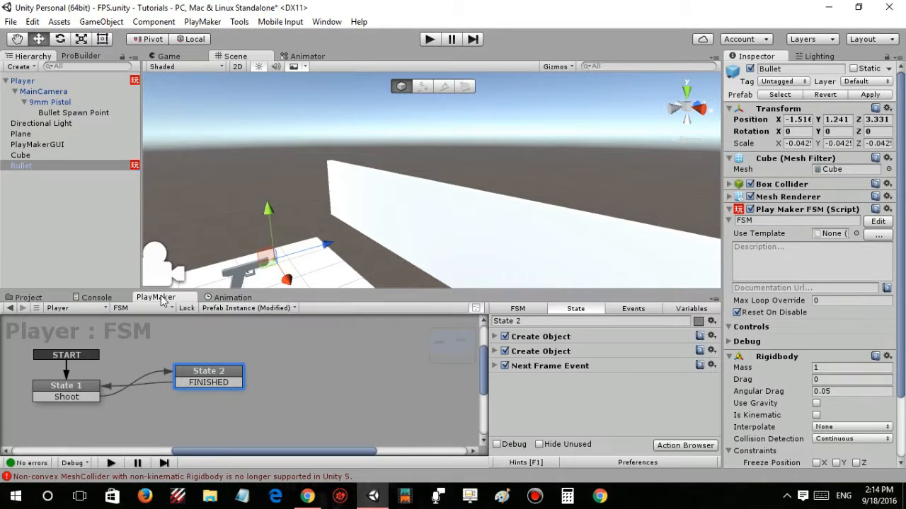
pyautogui.click(90, 225)
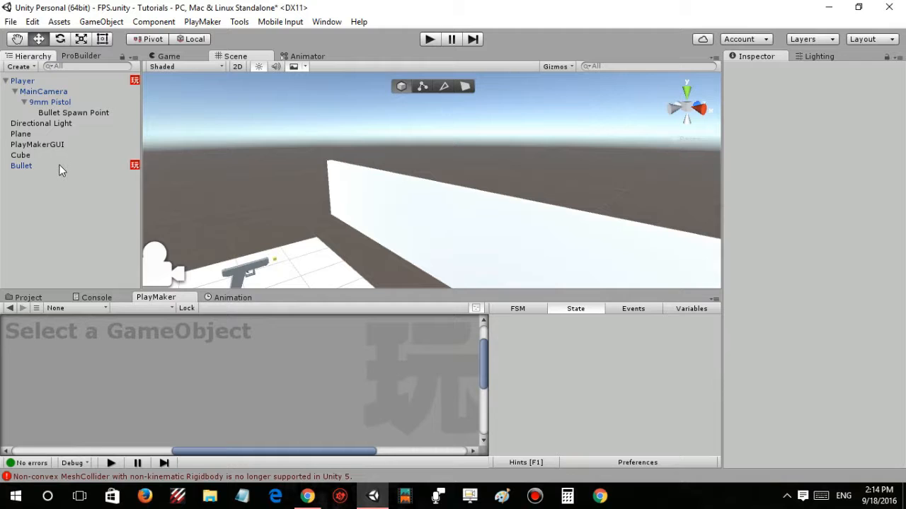
pyautogui.click(59, 165)
pyautogui.click(233, 396)
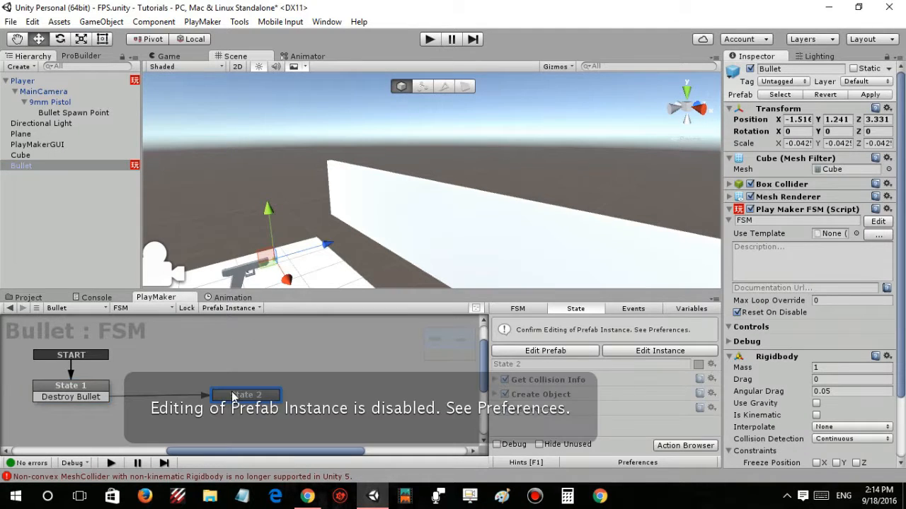
pyautogui.click(645, 352)
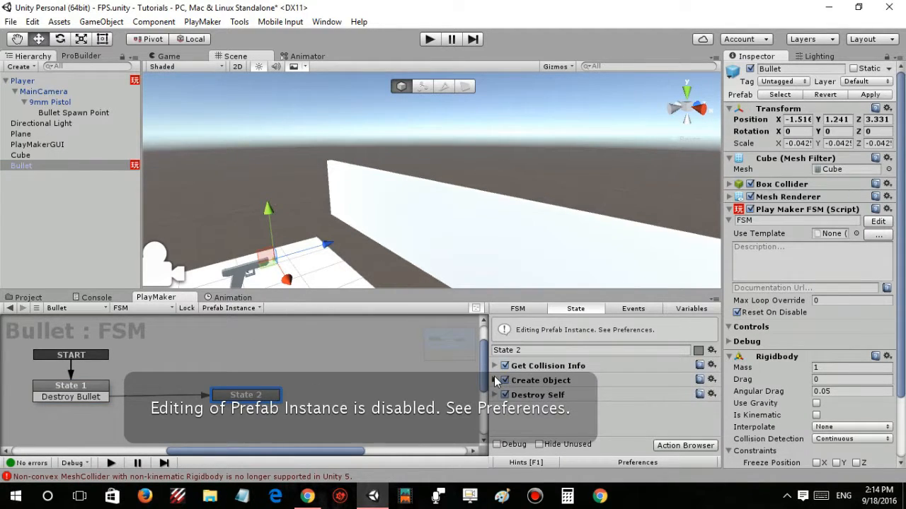
# - Review the position and rotation settings of the Bullet Hole's Create Object action in State 2
pyautogui.click(496, 381)
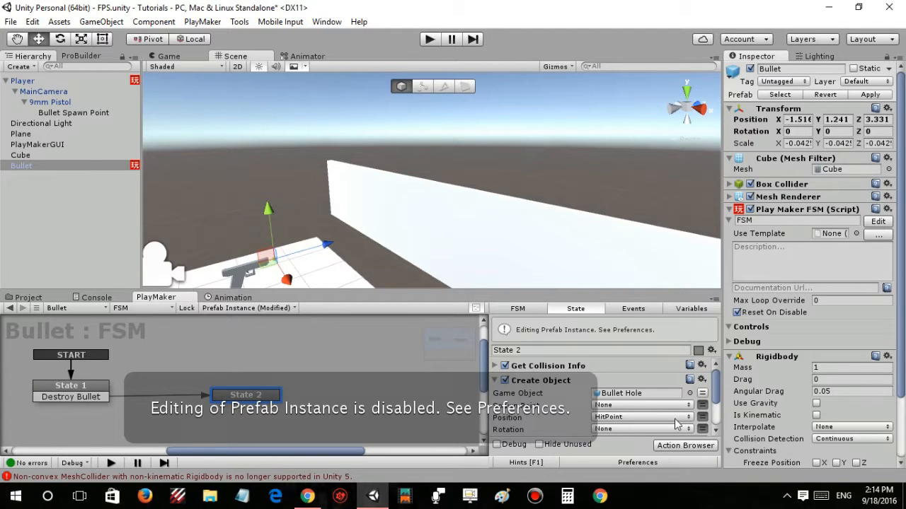
pyautogui.scroll(-2, 684, 413)
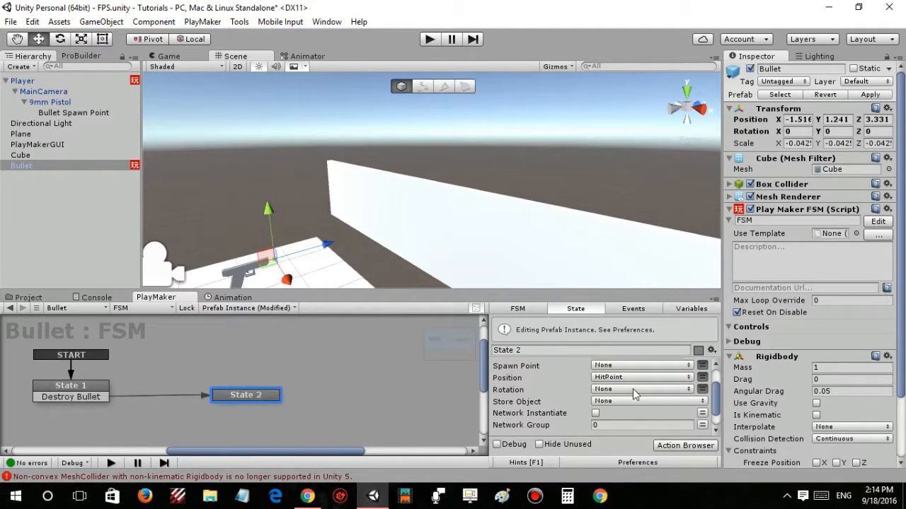
pyautogui.scroll(3, 607, 390)
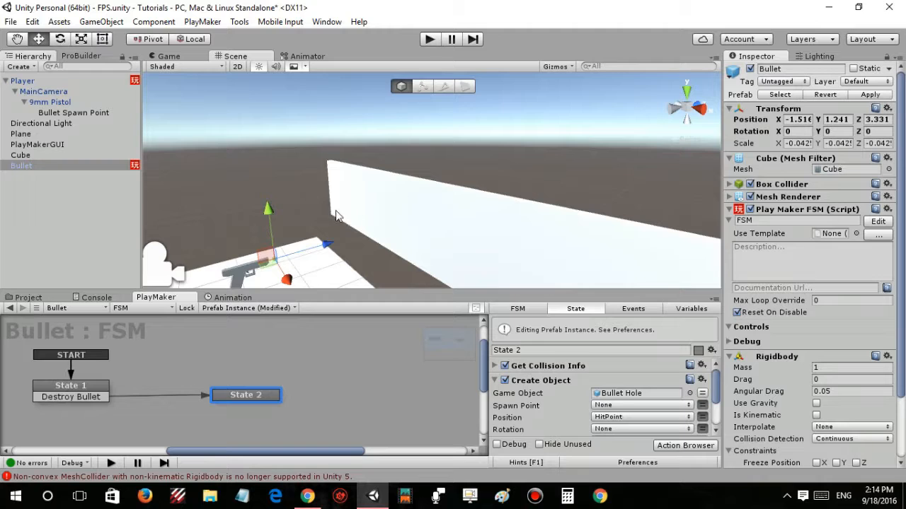
pyautogui.click(495, 381)
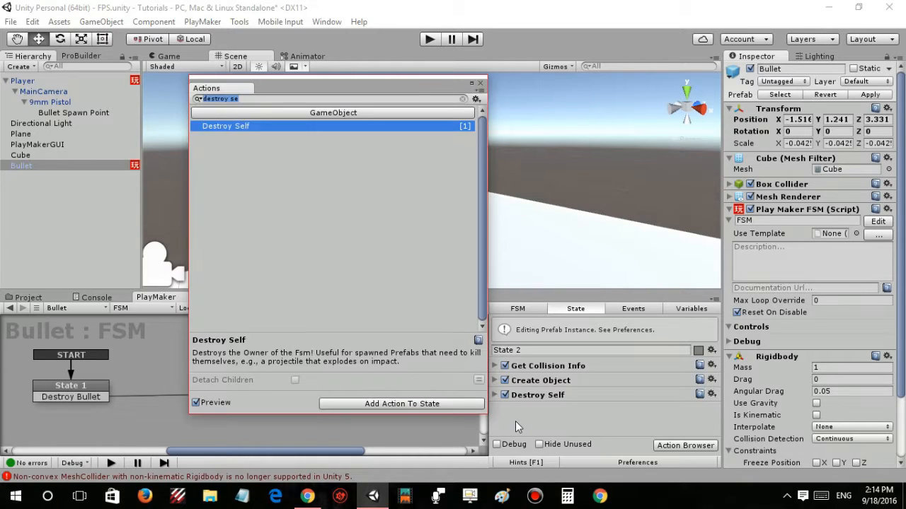
# - Add a Vector3 Add XYZ action to the Bullet's State 2 and set its variable to HitPoint
pyautogui.write('add xyz')
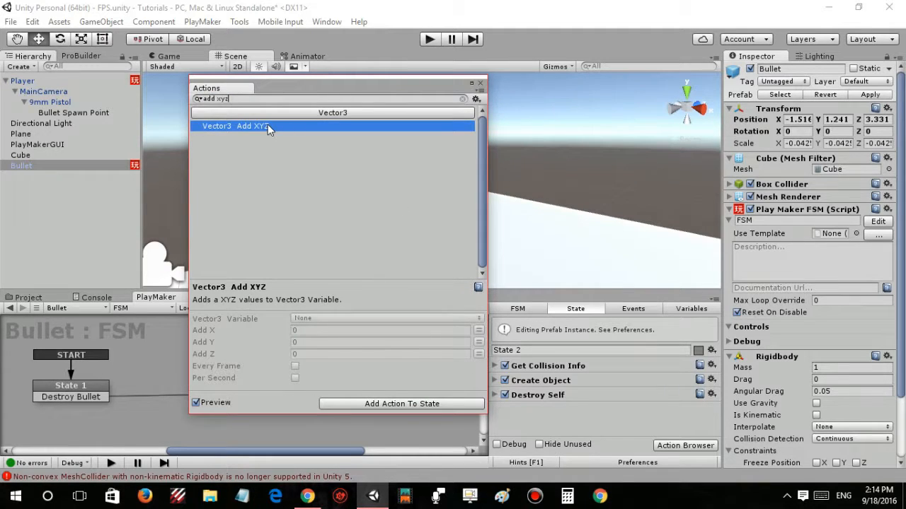
pyautogui.doubleClick(268, 126)
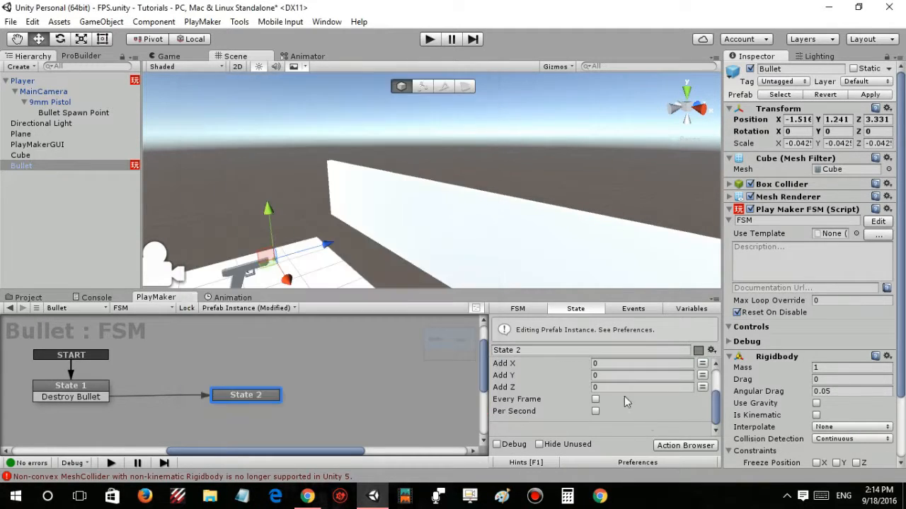
pyautogui.click(629, 392)
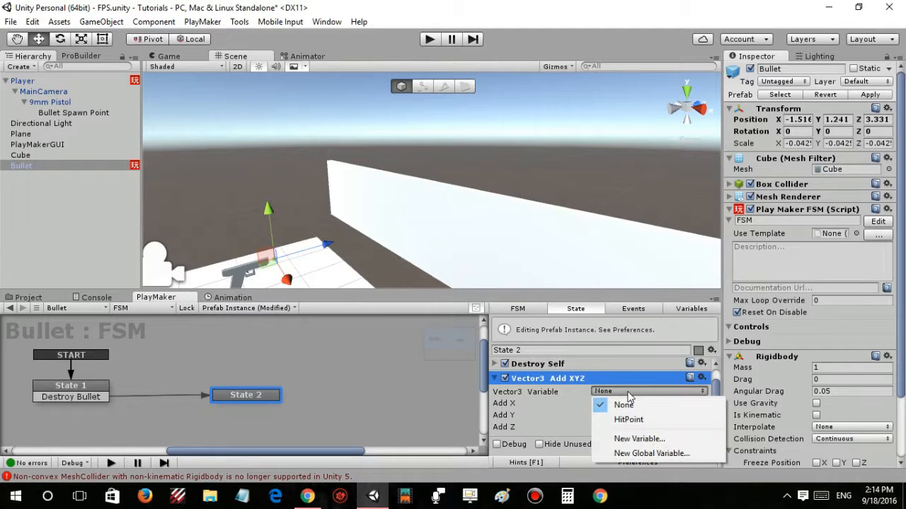
pyautogui.click(627, 420)
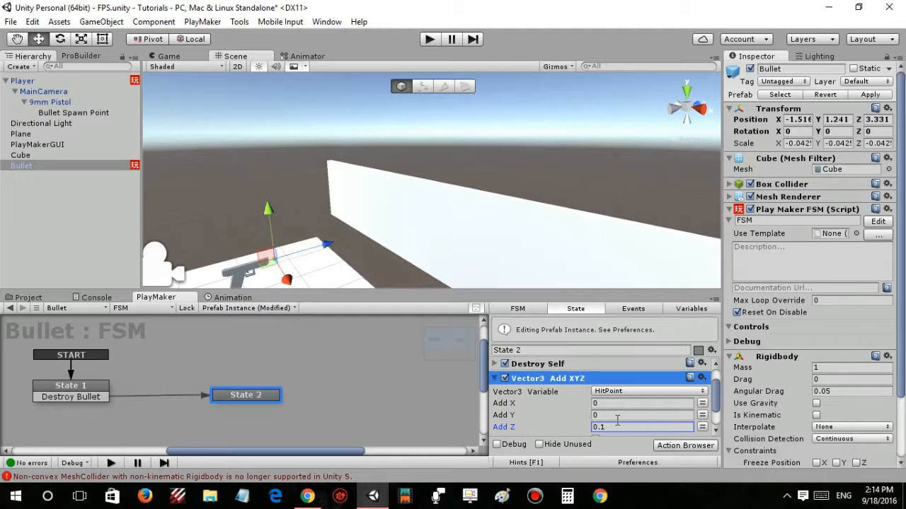
# - Set the Vector3 Add XYZ action's Add Z to 0.01 and enable Every Frame
pyautogui.click(612, 425)
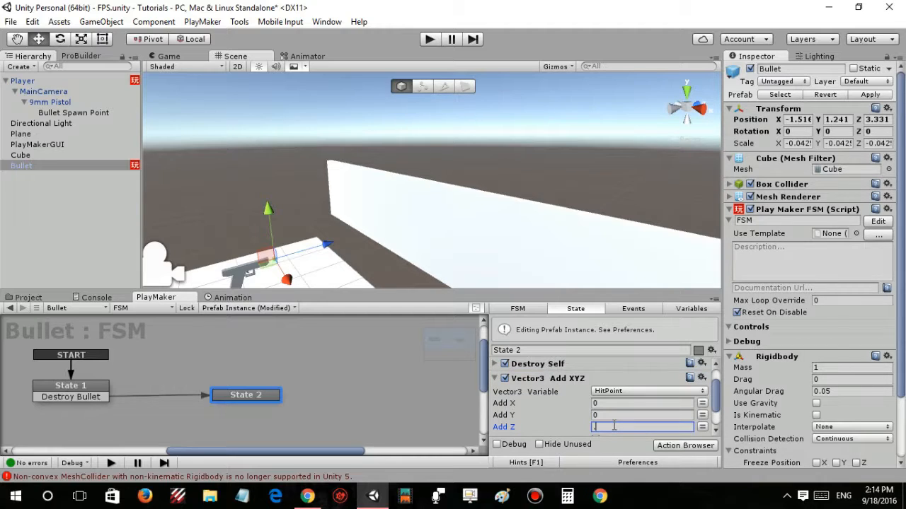
pyautogui.scroll(-2, 613, 425)
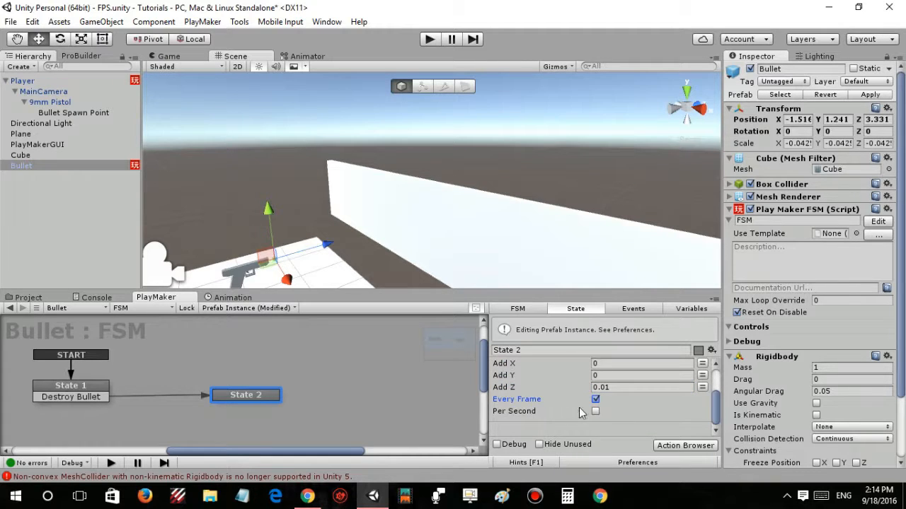
pyautogui.scroll(3, 548, 393)
pyautogui.scroll(-2, 561, 410)
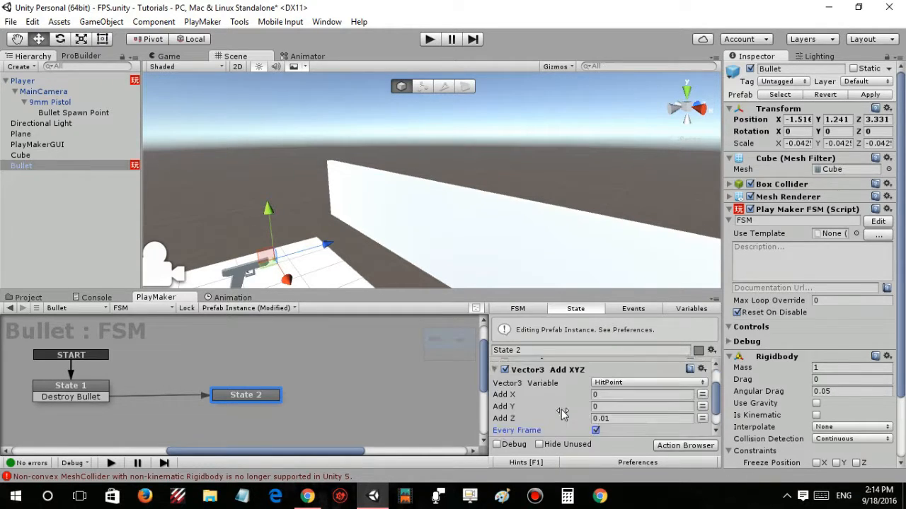
# - Move the Vector3 Add XYZ action directly above Create Object in the Bullet's State 2 and apply the change to the prefab
pyautogui.scroll(-2, 594, 423)
pyautogui.scroll(3, 558, 403)
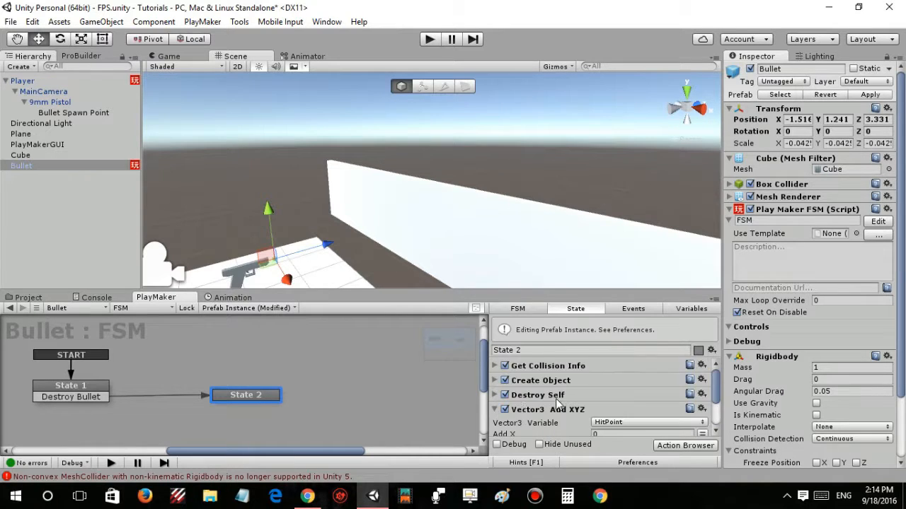
pyautogui.click(495, 411)
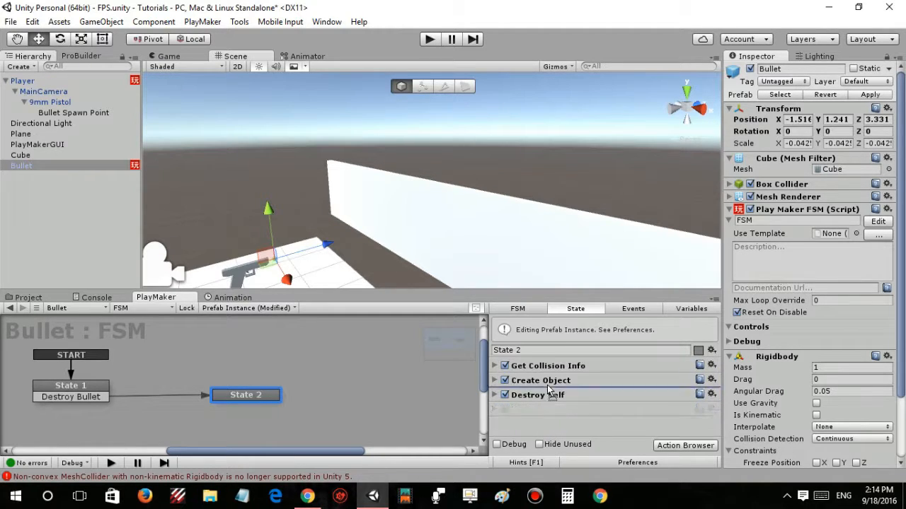
pyautogui.moveTo(549, 383); pyautogui.dragTo(549, 382)
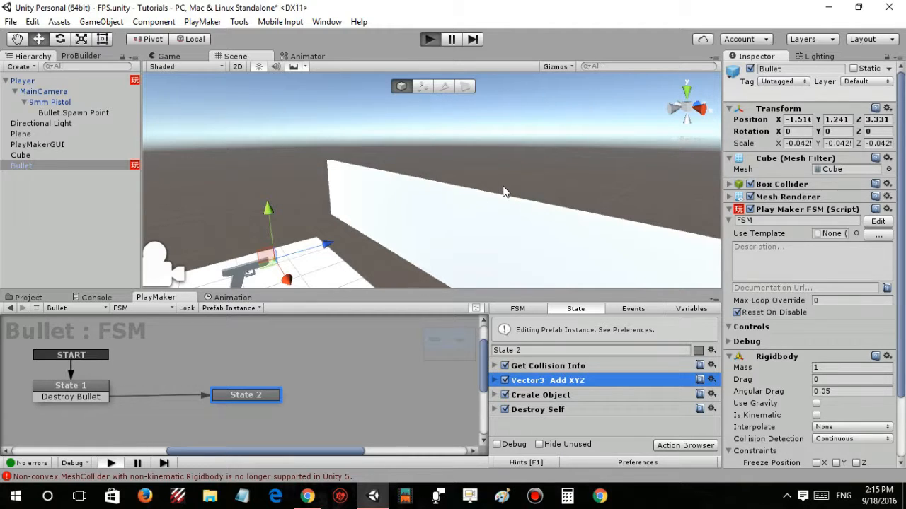
# - Run the game and fire several shots at the white wall to test the Z offset
pyautogui.click(481, 184)
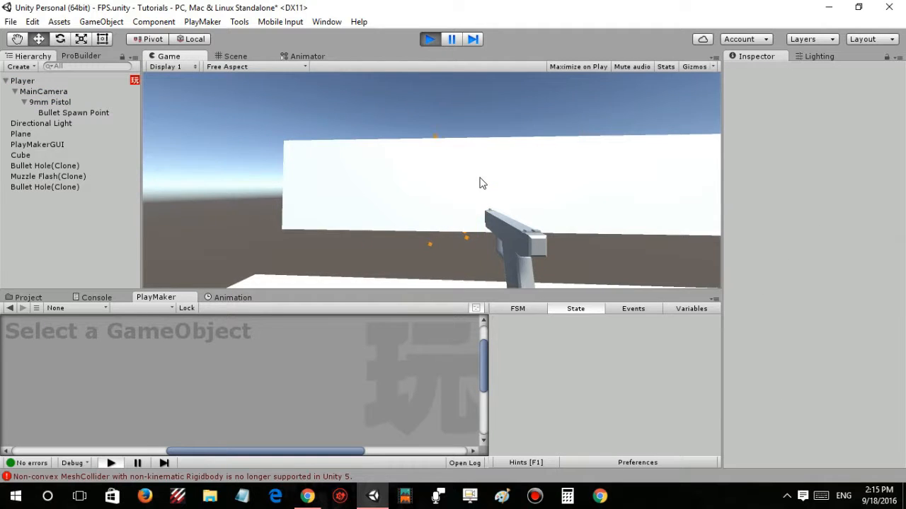
pyautogui.click(609, 158)
pyautogui.click(525, 165)
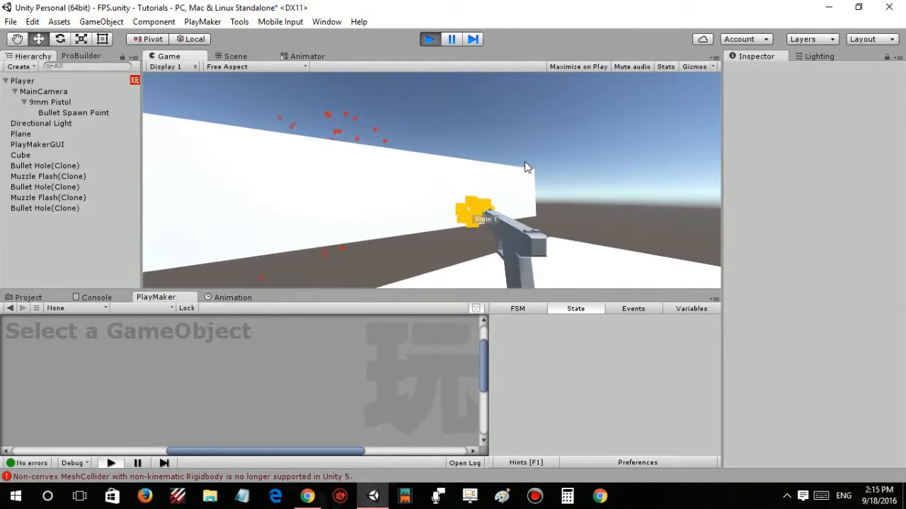
pyautogui.click(474, 158)
# - Pause the game, frame a Bullet Hole clone in the Scene view to check its depth along Z against the wall, and stop playing
pyautogui.click(451, 39)
pyautogui.click(236, 56)
pyautogui.moveTo(462, 130); pyautogui.dragTo(544, 202, button='right')
pyautogui.press('a')
pyautogui.press('d')
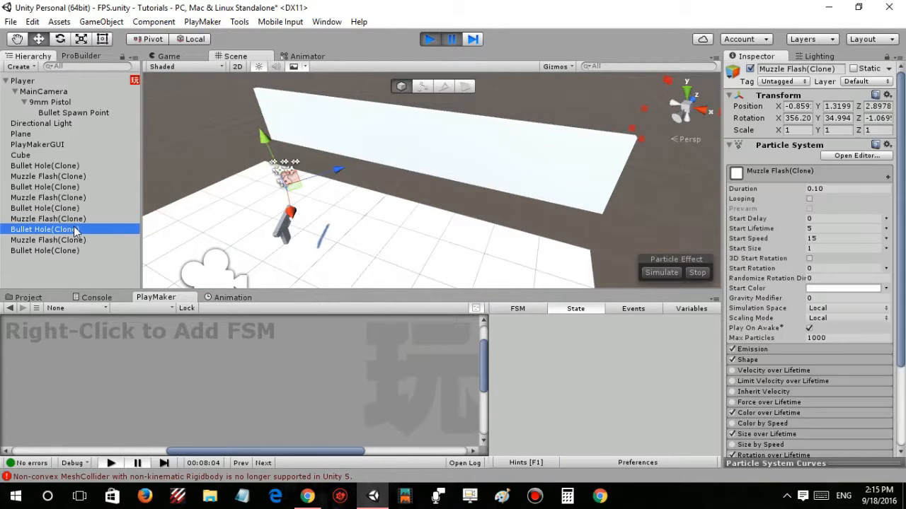
pyautogui.click(78, 229)
pyautogui.press('f')
pyautogui.moveTo(388, 142); pyautogui.dragTo(393, 140)
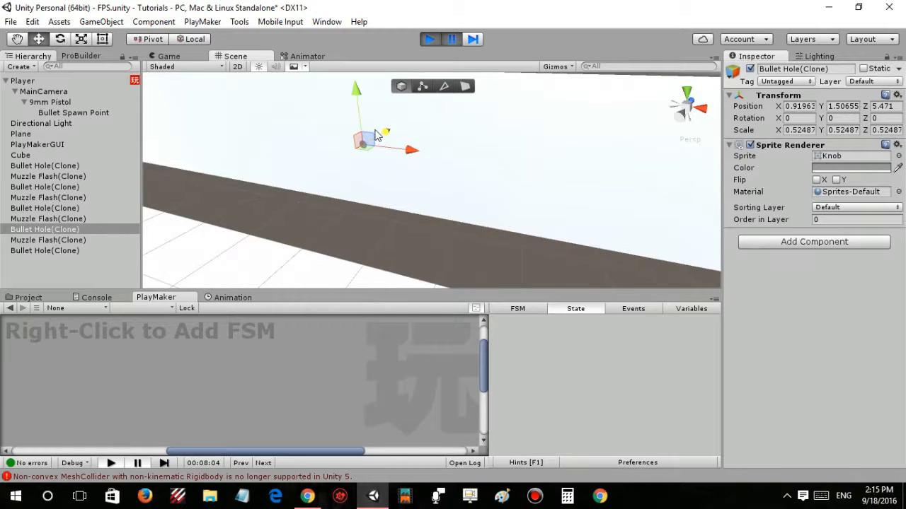
pyautogui.hotkey('ctrl', 'p')
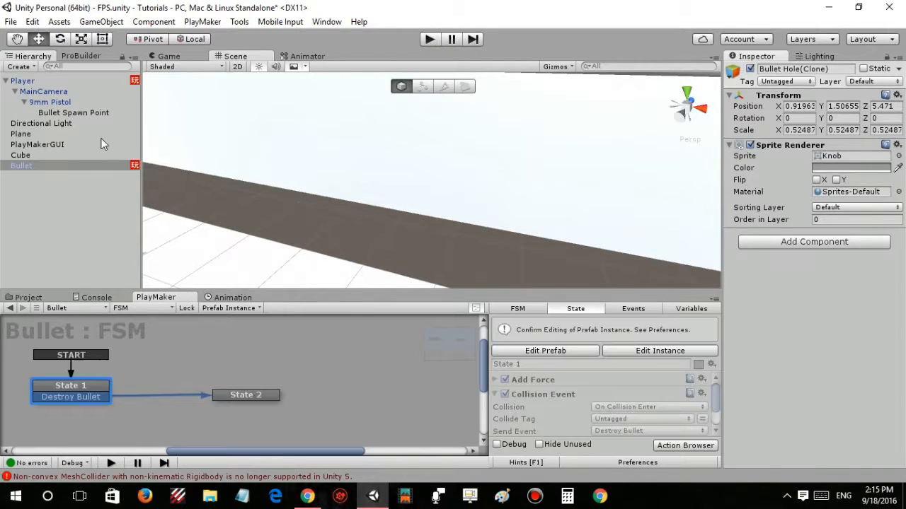
# - Set the Vector3 Add XYZ action's Add Z to -0.01 in the Bullet instance's State 2 and turn off Every Frame
pyautogui.click(658, 352)
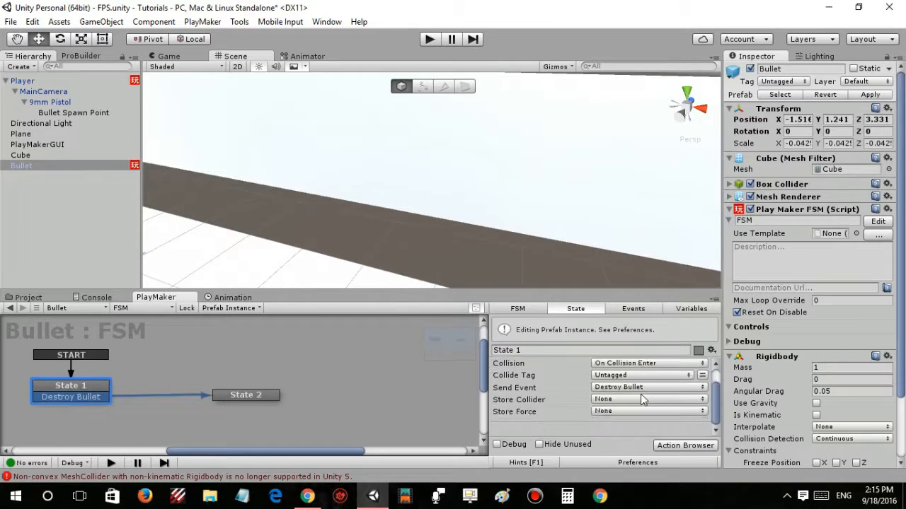
pyautogui.click(274, 396)
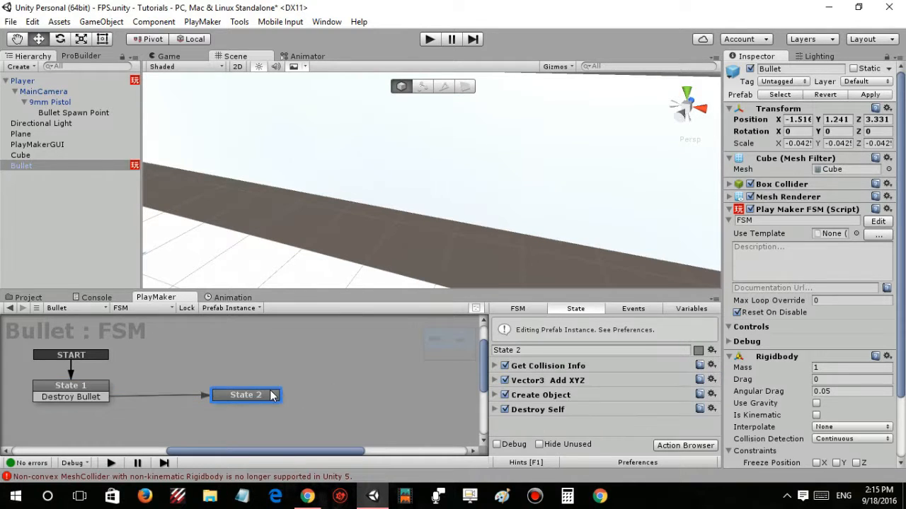
pyautogui.click(495, 395)
pyautogui.click(495, 395)
pyautogui.click(495, 379)
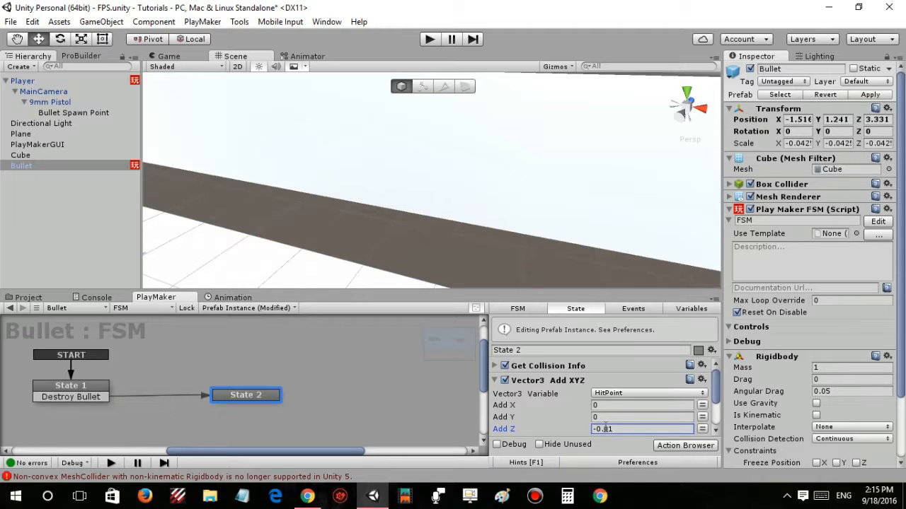
pyautogui.scroll(-3, 611, 405)
pyautogui.scroll(3, 610, 405)
pyautogui.scroll(-3, 612, 408)
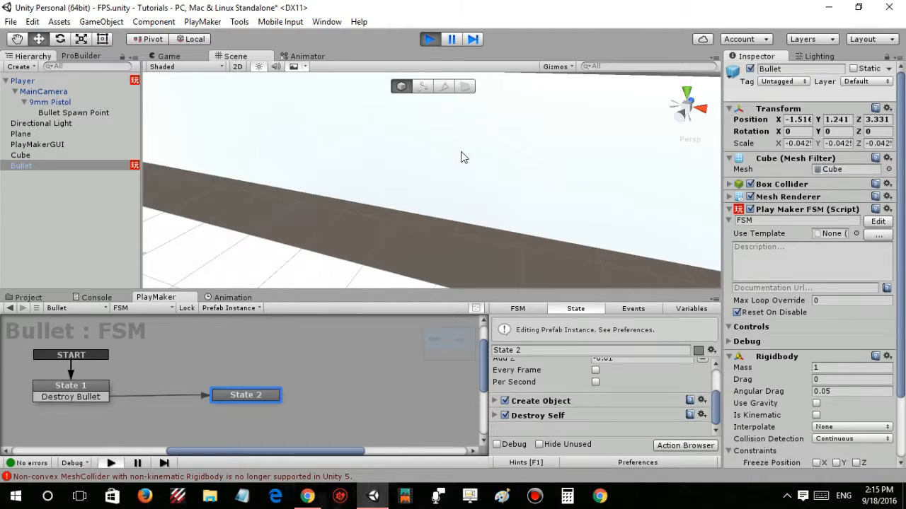
# - Run the game again and fire shots across the white wall to check the bullet holes
pyautogui.click(508, 154)
pyautogui.click(555, 148)
pyautogui.click(605, 138)
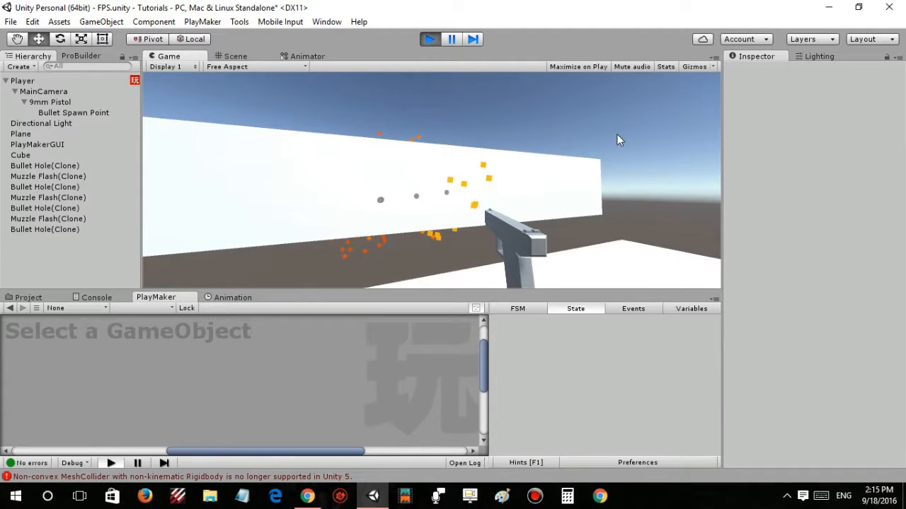
pyautogui.click(624, 118)
pyautogui.click(313, 118)
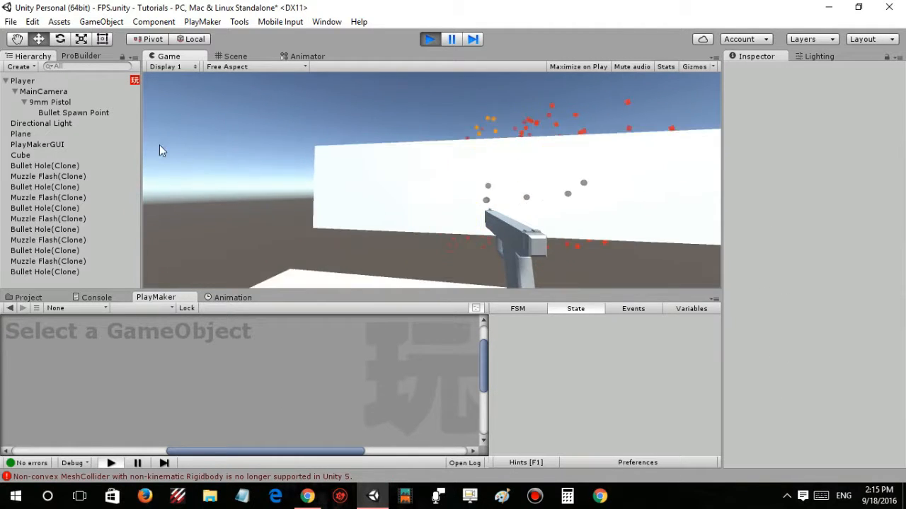
pyautogui.click(241, 135)
pyautogui.click(218, 175)
pyautogui.click(336, 176)
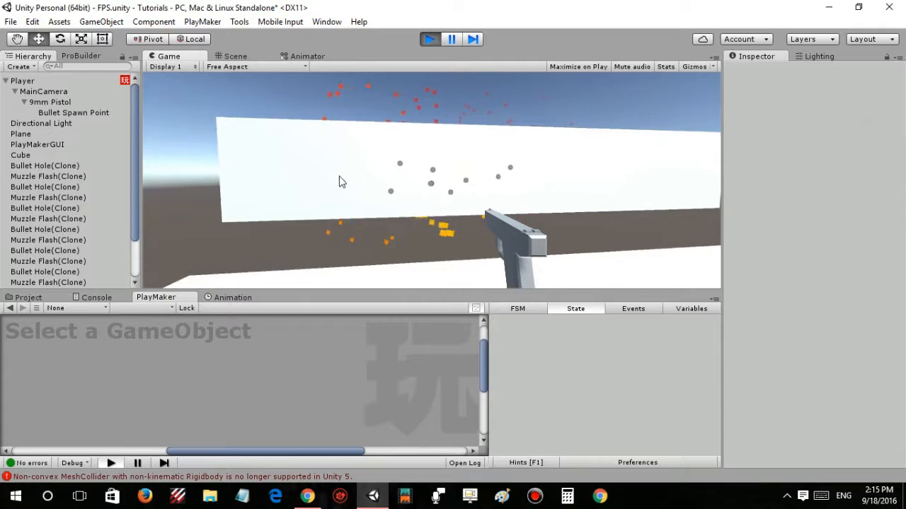
pyautogui.click(449, 127)
pyautogui.click(419, 96)
pyautogui.click(393, 120)
pyautogui.click(331, 113)
pyautogui.click(455, 109)
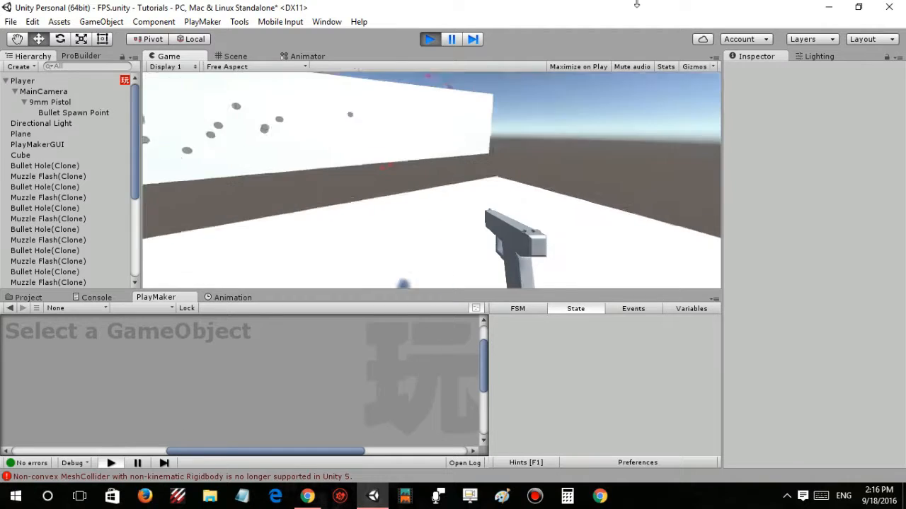
pyautogui.click(417, 208)
pyautogui.click(355, 206)
pyautogui.click(434, 211)
pyautogui.click(392, 207)
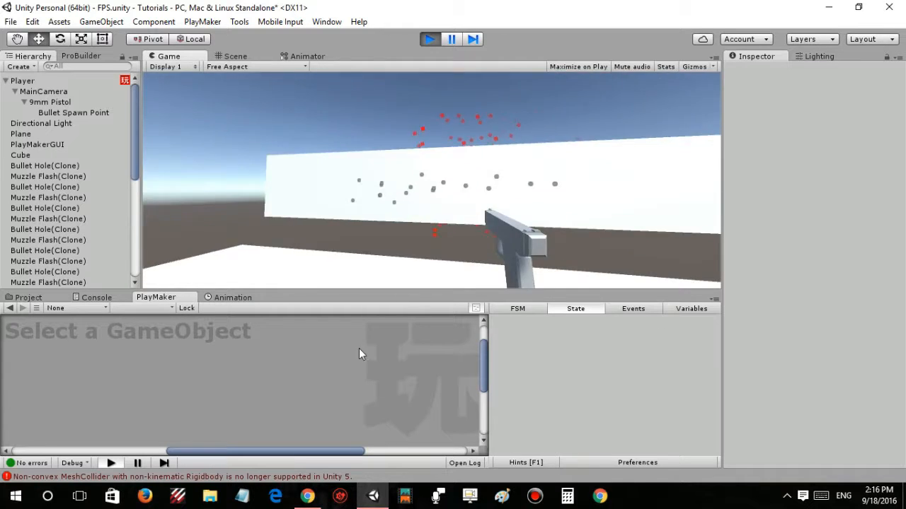
# - Fire shots at different spots on the floor plane to check how bullet holes are placed there
pyautogui.click(531, 217)
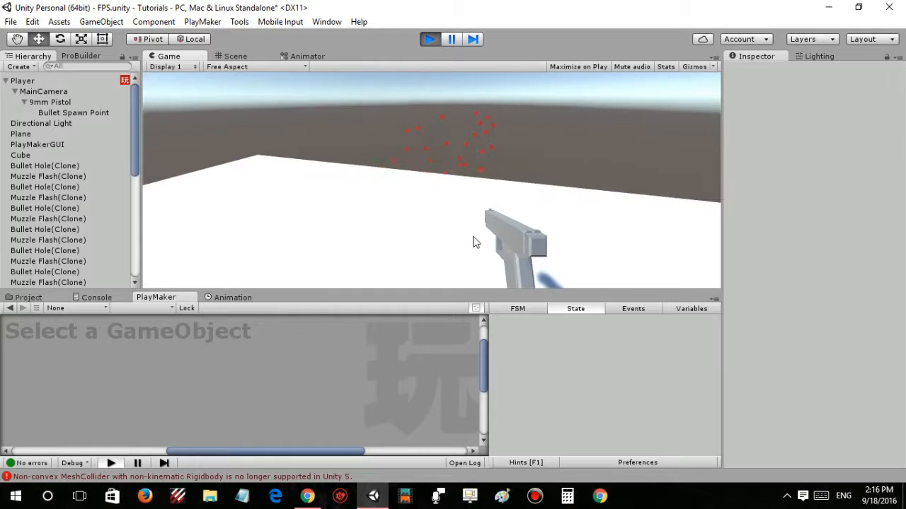
pyautogui.click(340, 216)
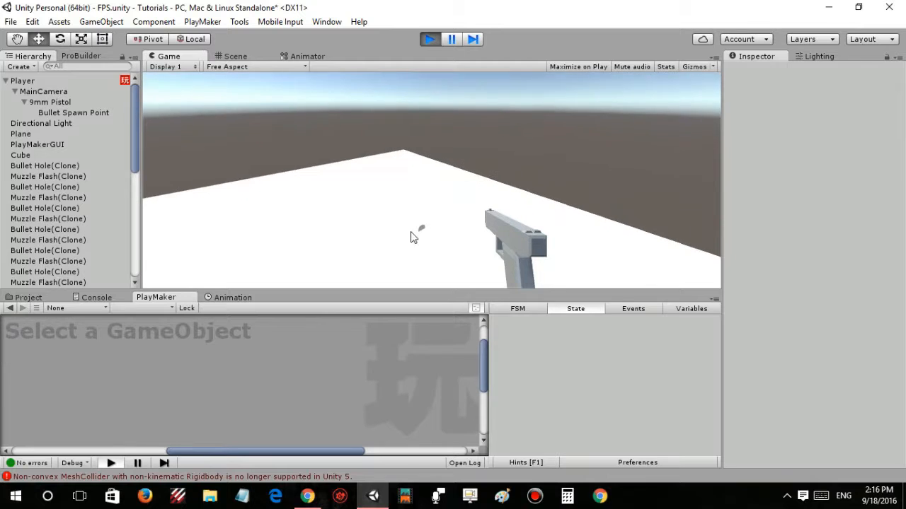
pyautogui.click(382, 227)
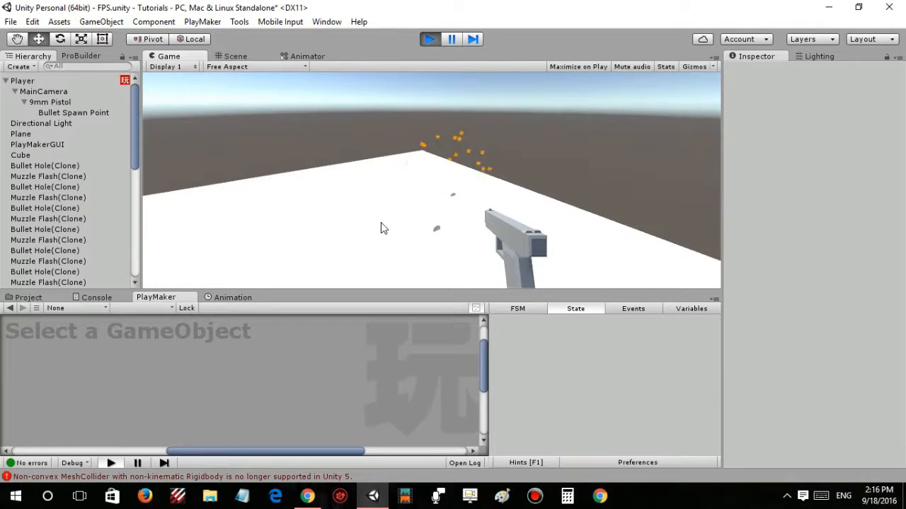
pyautogui.click(252, 183)
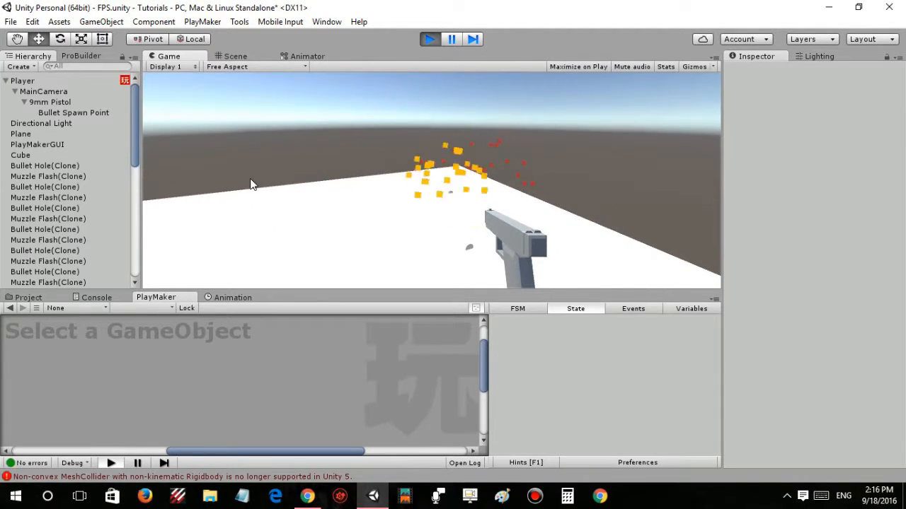
pyautogui.click(286, 232)
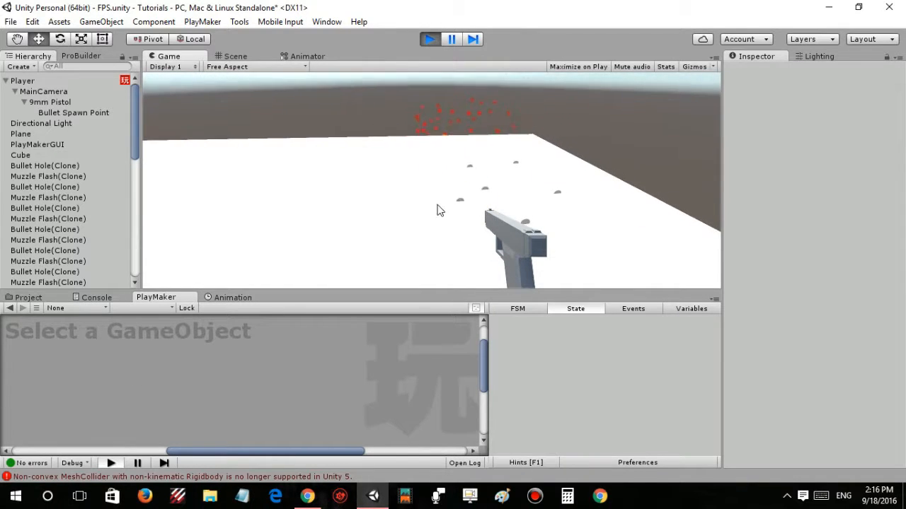
pyautogui.click(404, 188)
pyautogui.click(381, 174)
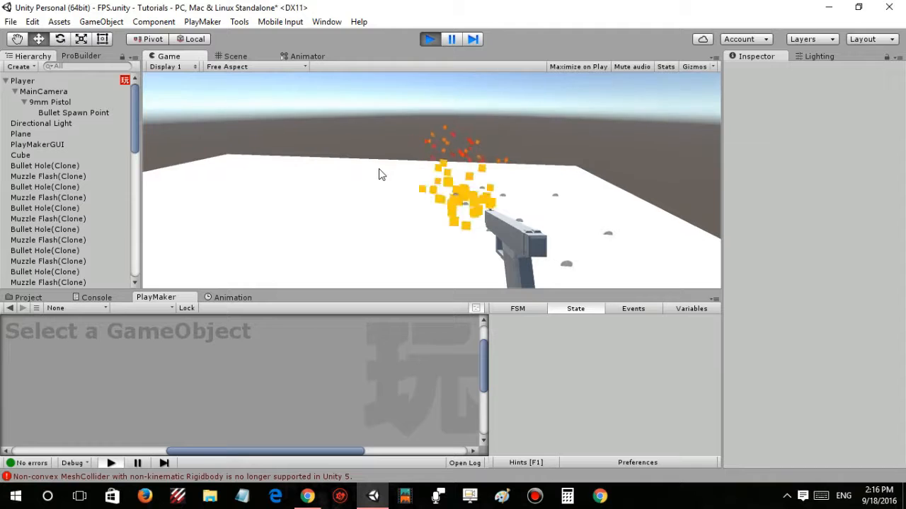
pyautogui.click(392, 250)
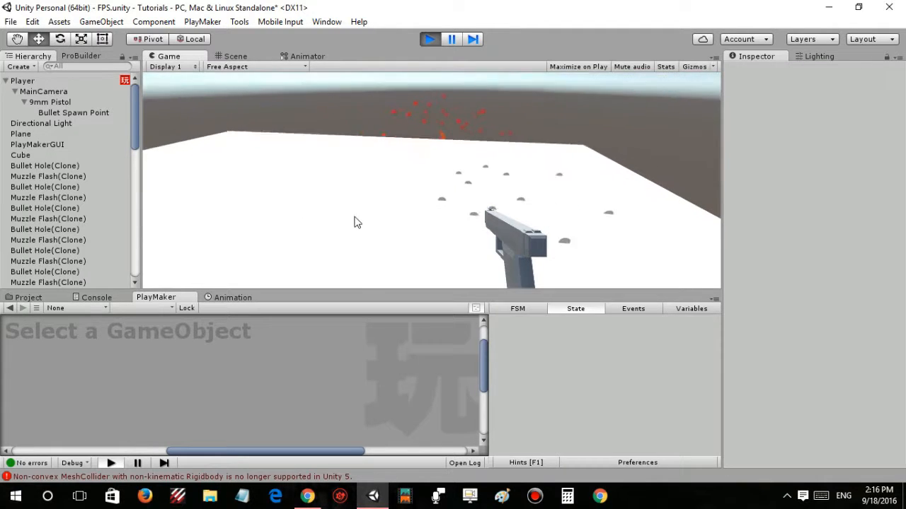
pyautogui.click(347, 188)
pyautogui.click(308, 202)
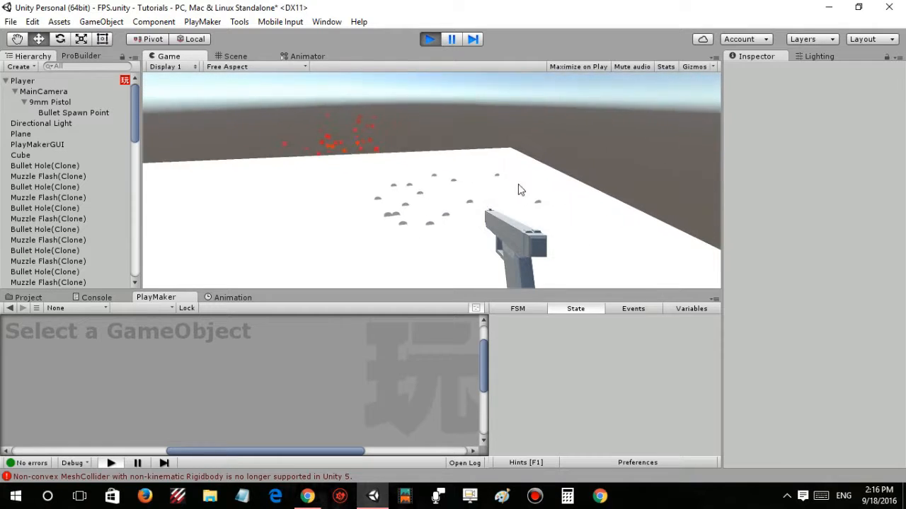
pyautogui.click(496, 239)
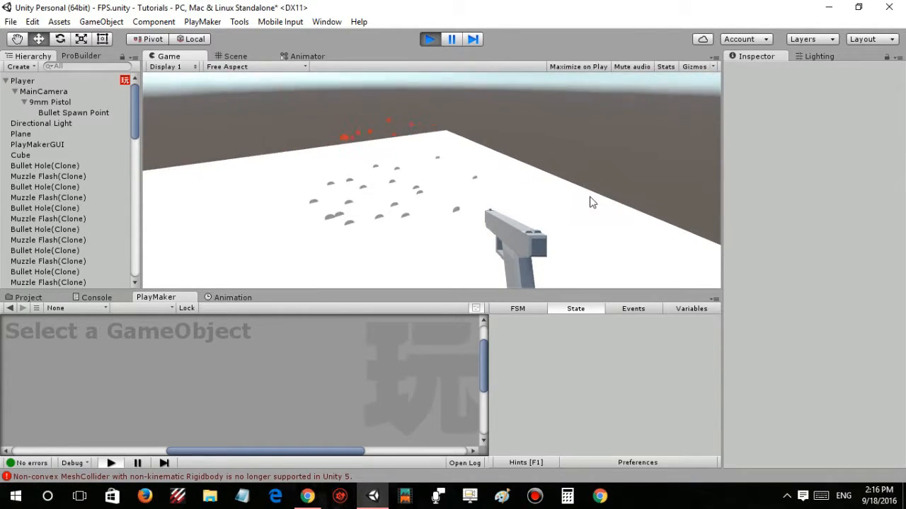
pyautogui.click(567, 164)
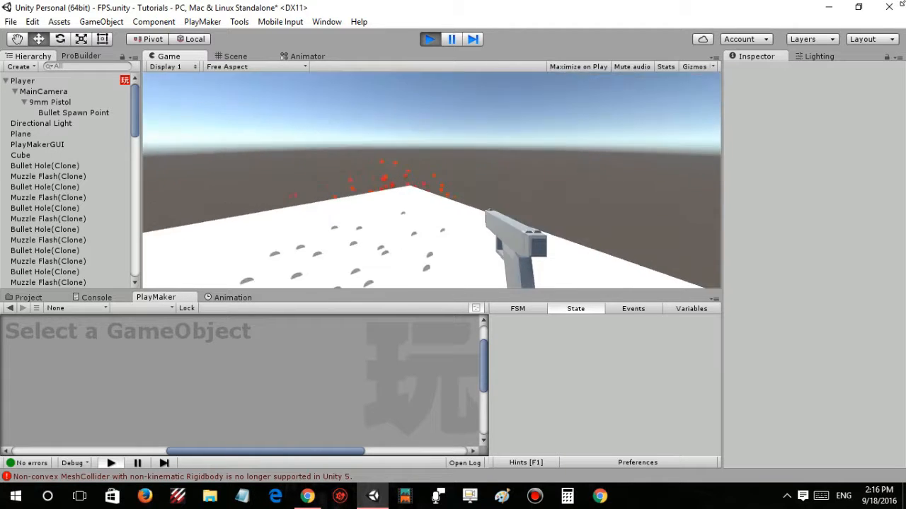
# - Fire more shots at the white wall from different angles and stop the game
pyautogui.click(228, 115)
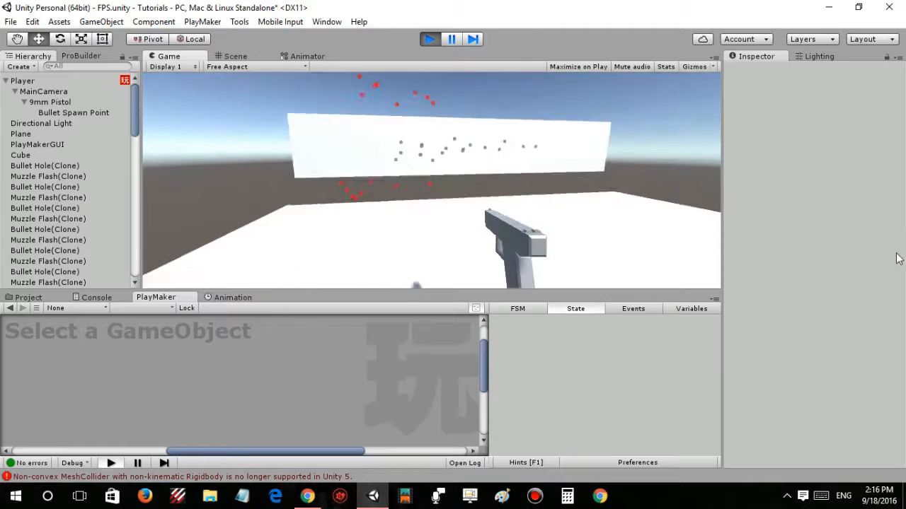
pyautogui.click(478, 99)
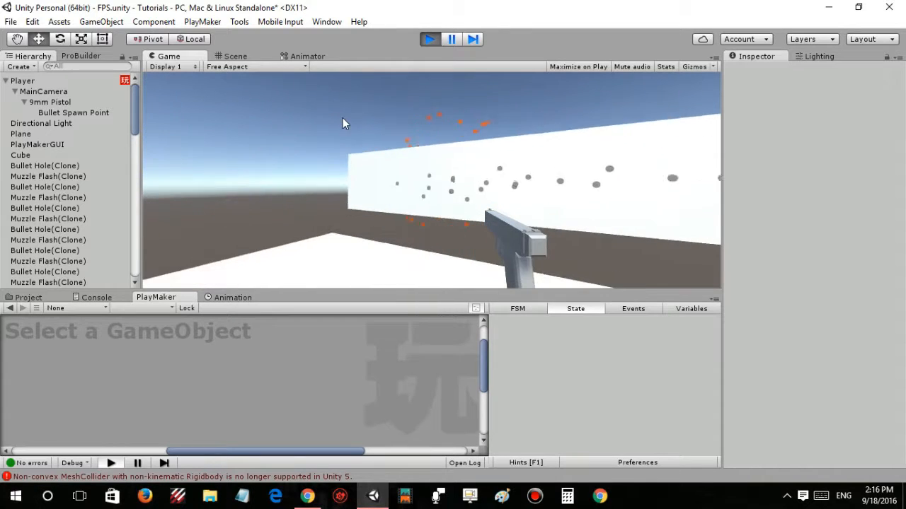
pyautogui.click(327, 93)
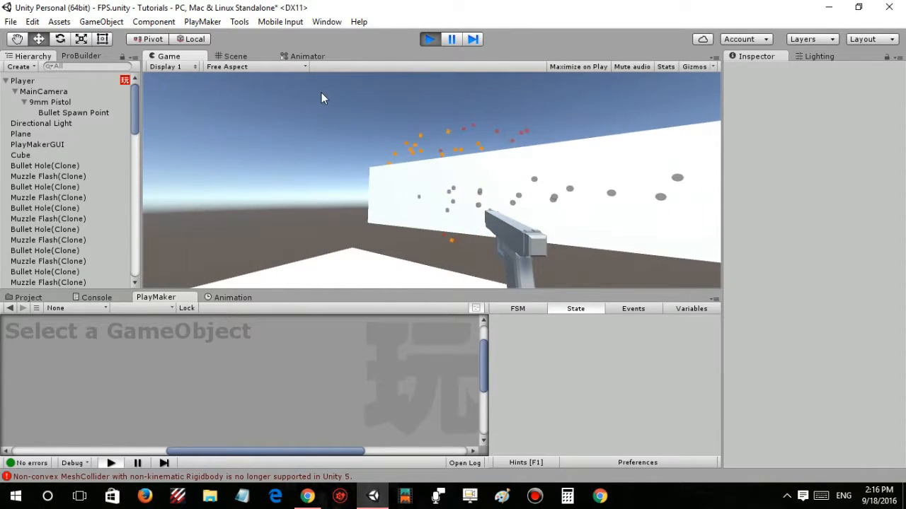
pyautogui.click(270, 96)
pyautogui.click(319, 81)
pyautogui.click(350, 185)
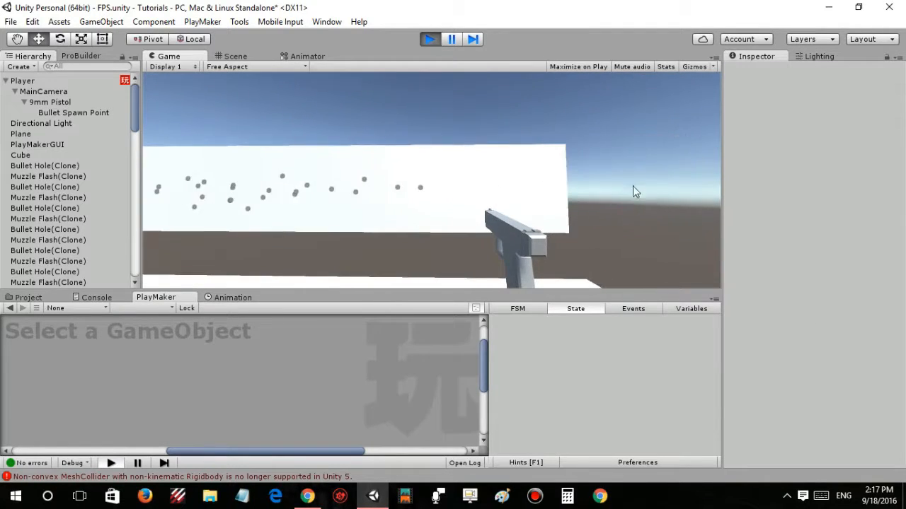
pyautogui.click(615, 177)
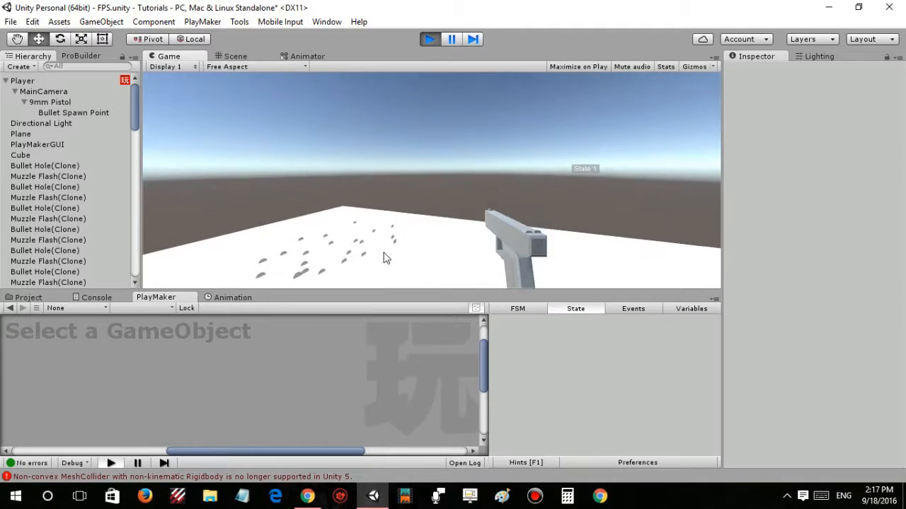
pyautogui.click(434, 41)
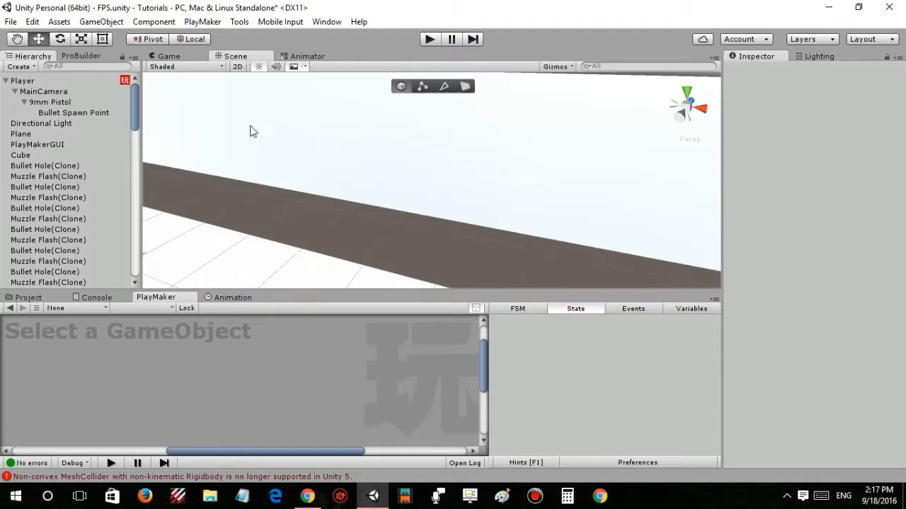
pyautogui.moveTo(474, 190); pyautogui.dragTo(306, 143, button='right')
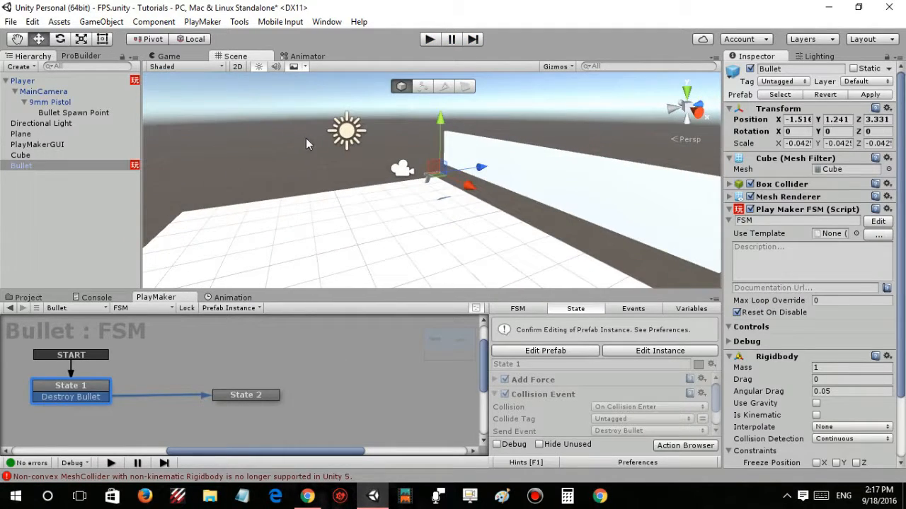
pyautogui.moveTo(367, 157); pyautogui.dragTo(385, 143, button='right')
pyautogui.press('w')
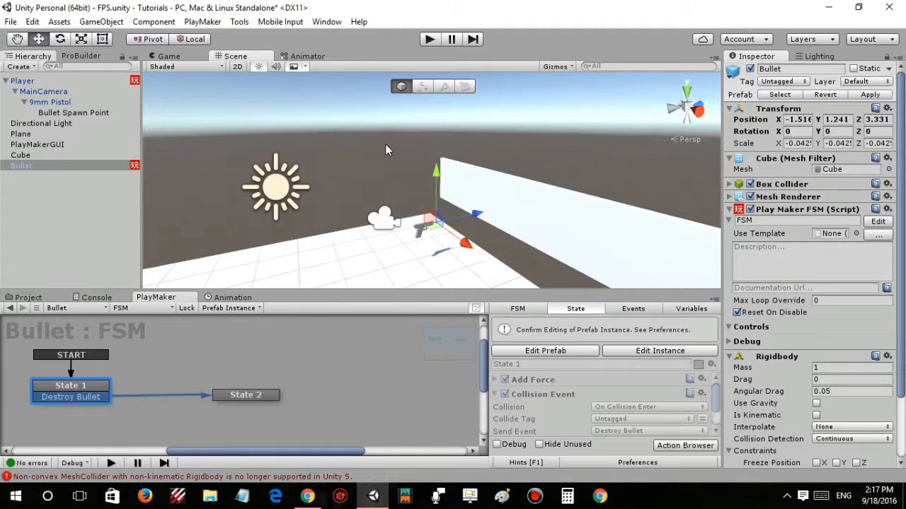